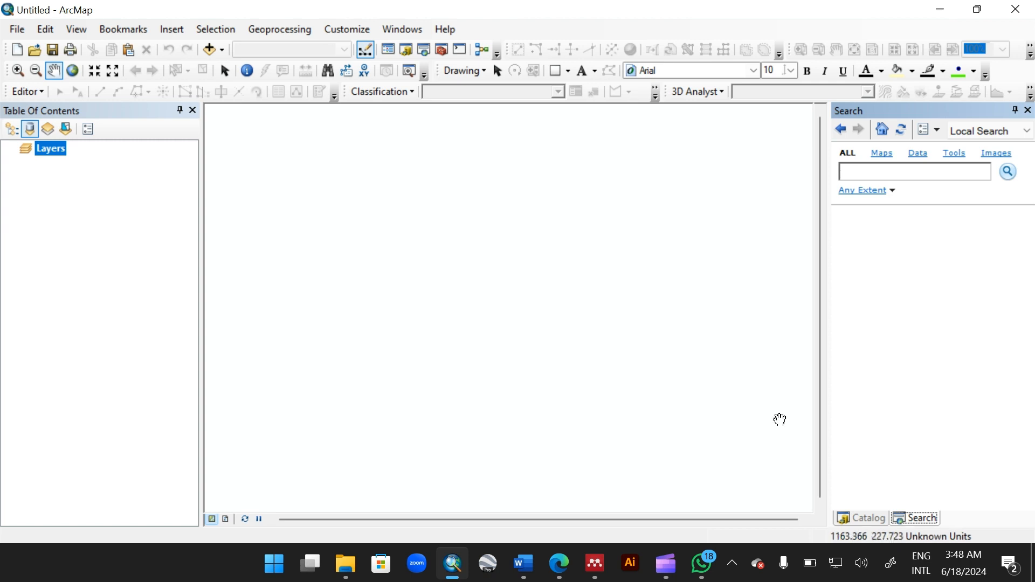
Step: Open the Catalog window and dismiss the removable-drive notification
click(856, 522)
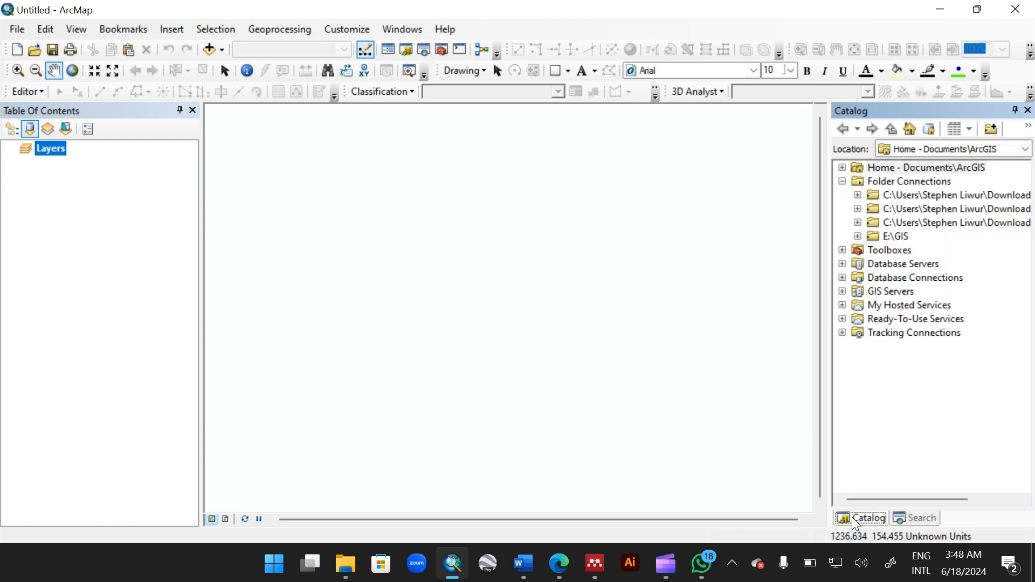
click(858, 237)
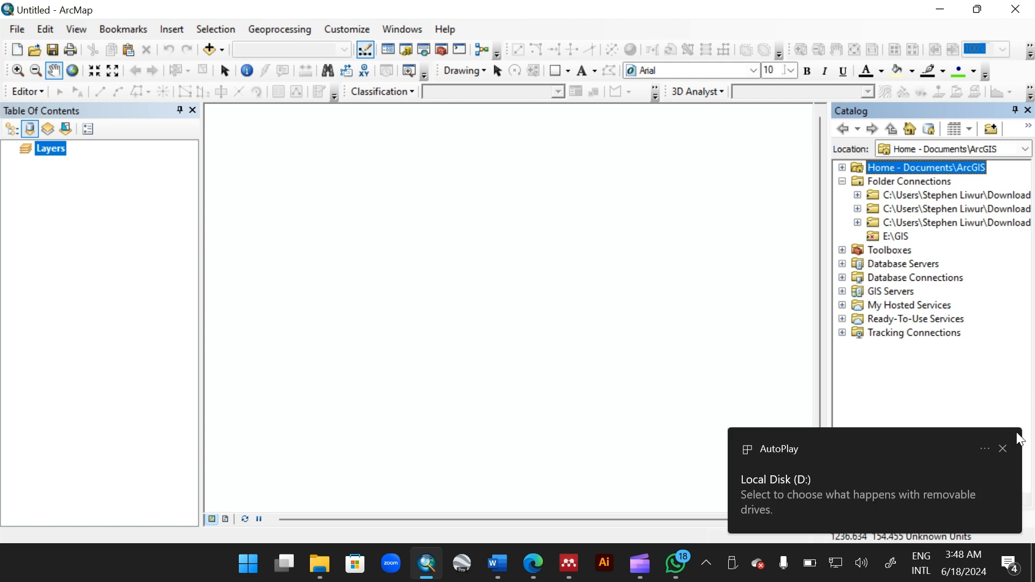
click(1003, 449)
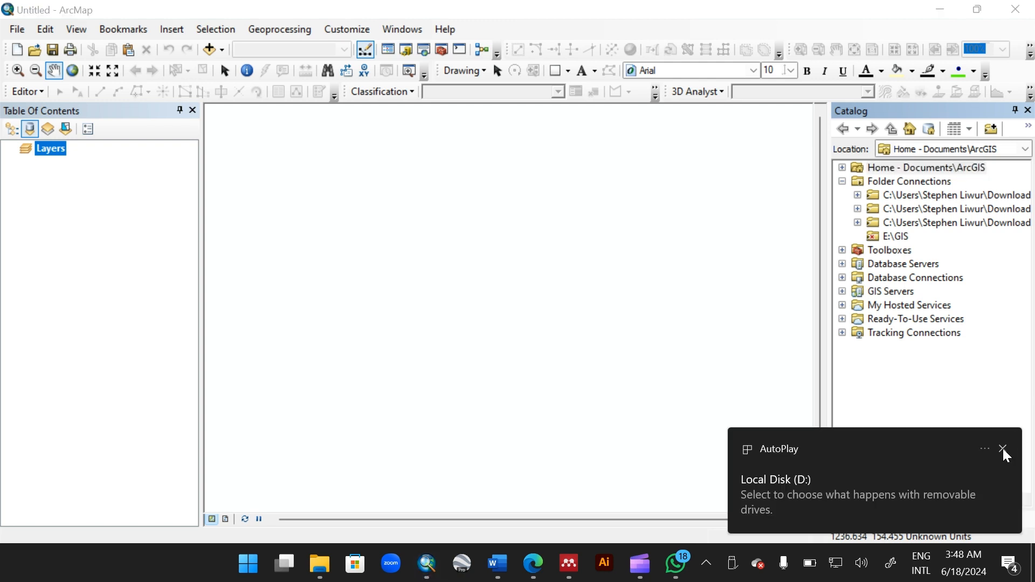
Step: Refresh the Folder Connections list twice and dismiss the drive notification again
right_click(895, 183)
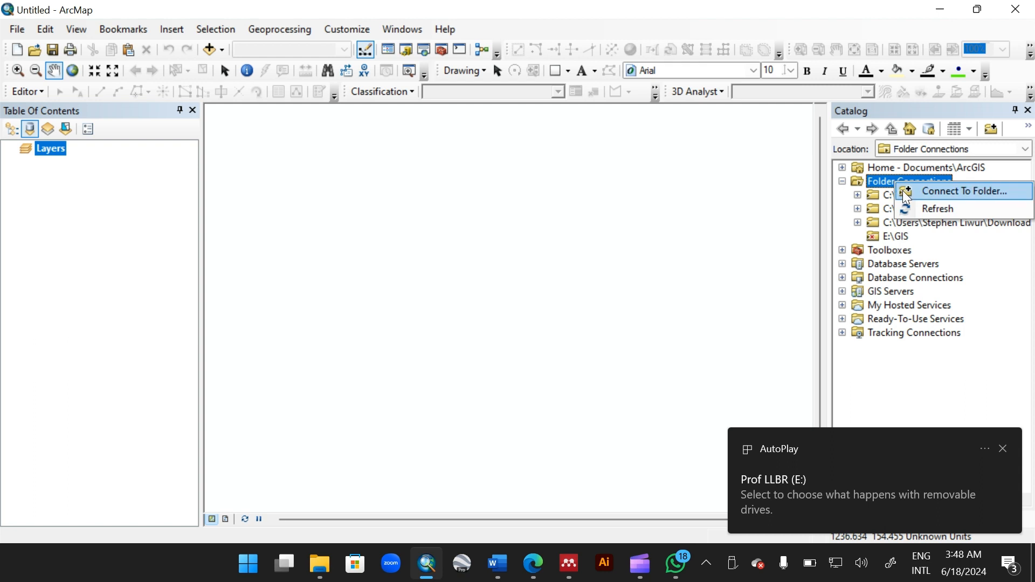
click(921, 208)
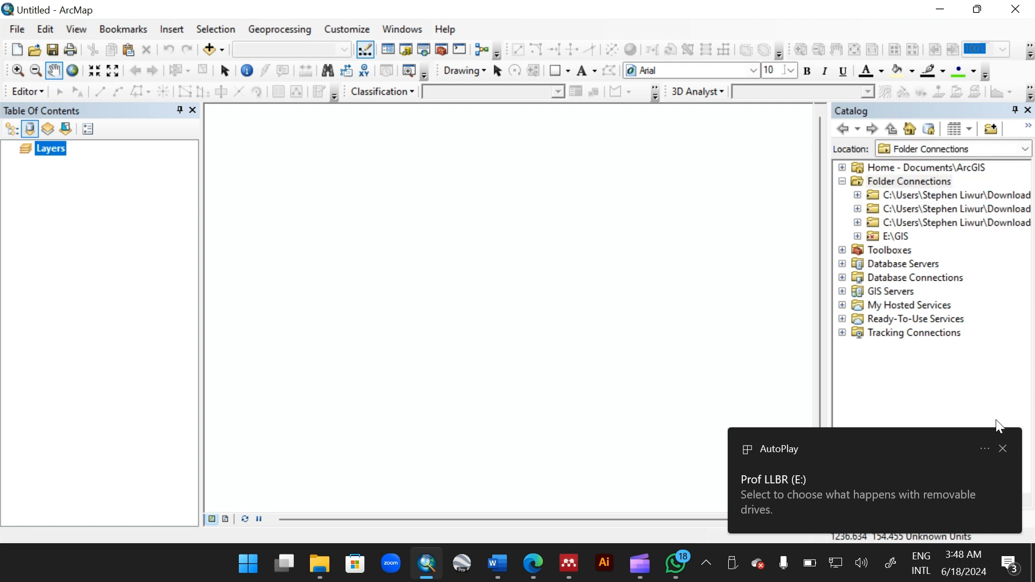
click(1006, 450)
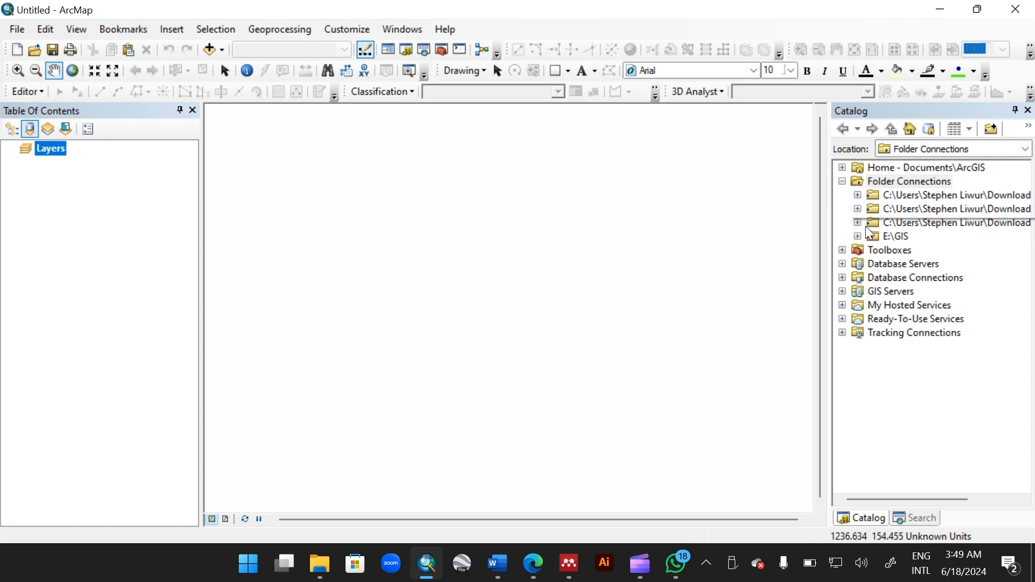
right_click(907, 183)
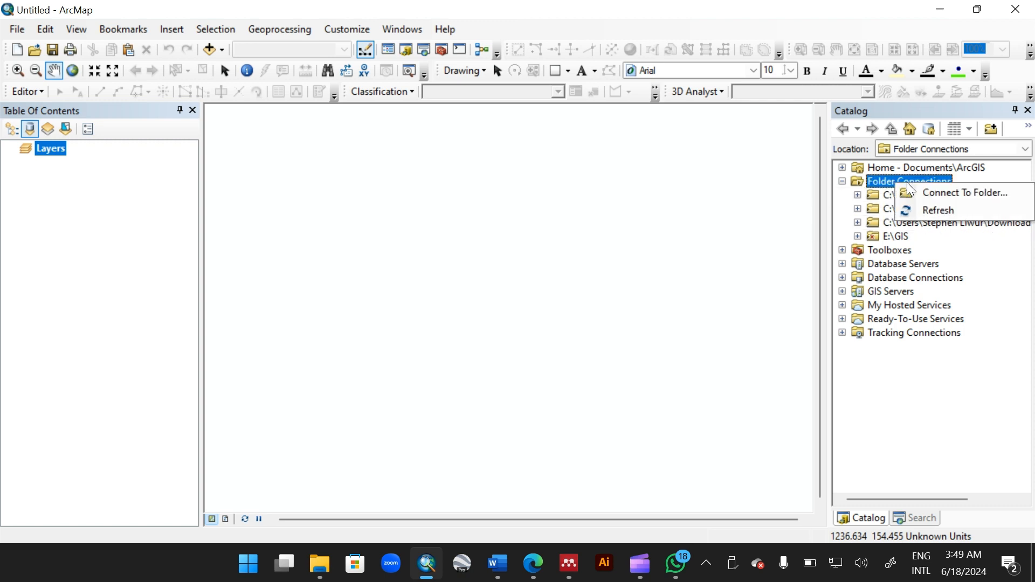
click(920, 211)
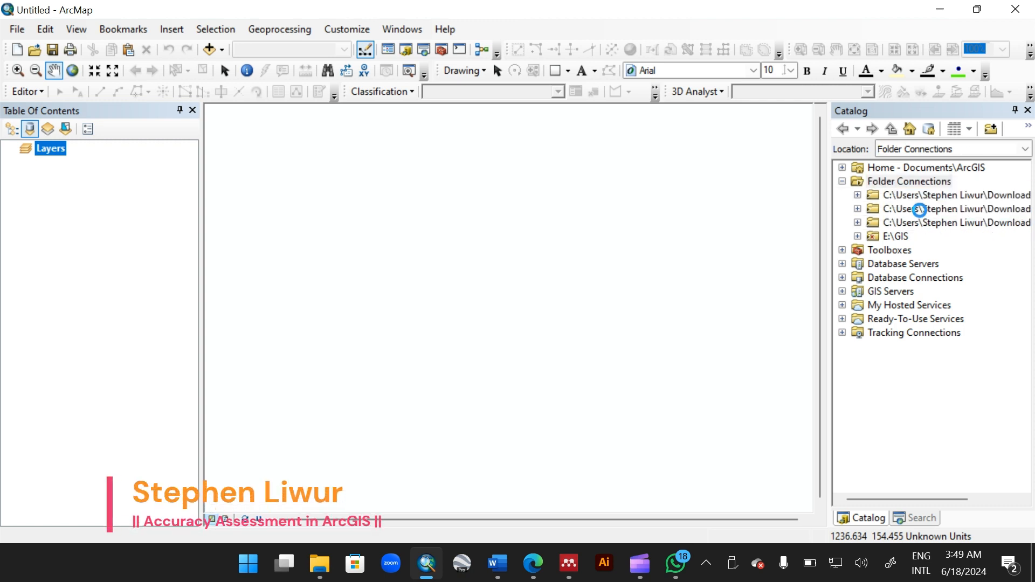
Step: Refresh Folder Connections once more and expand the second Downloads folder connection
click(858, 236)
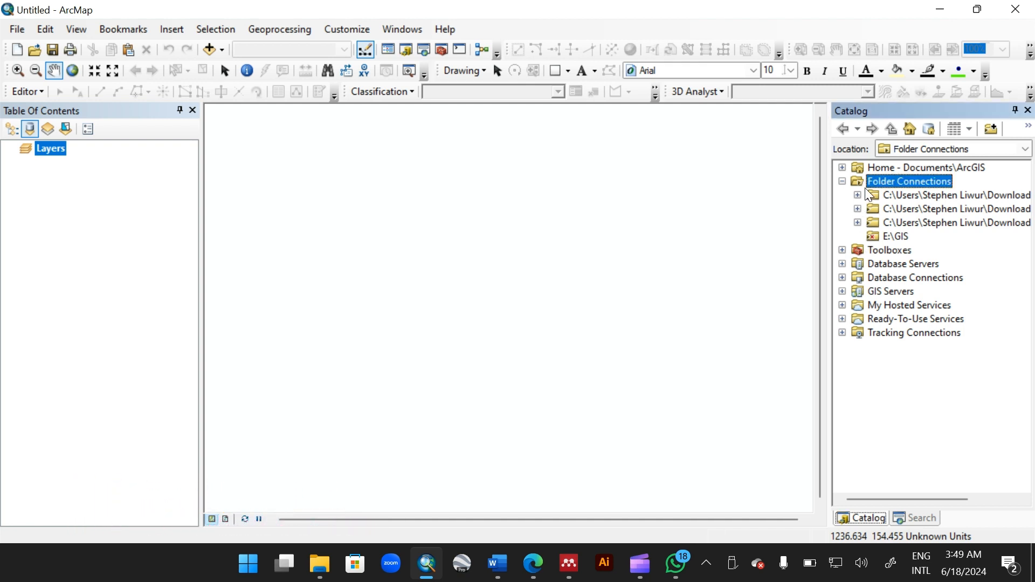
click(842, 182)
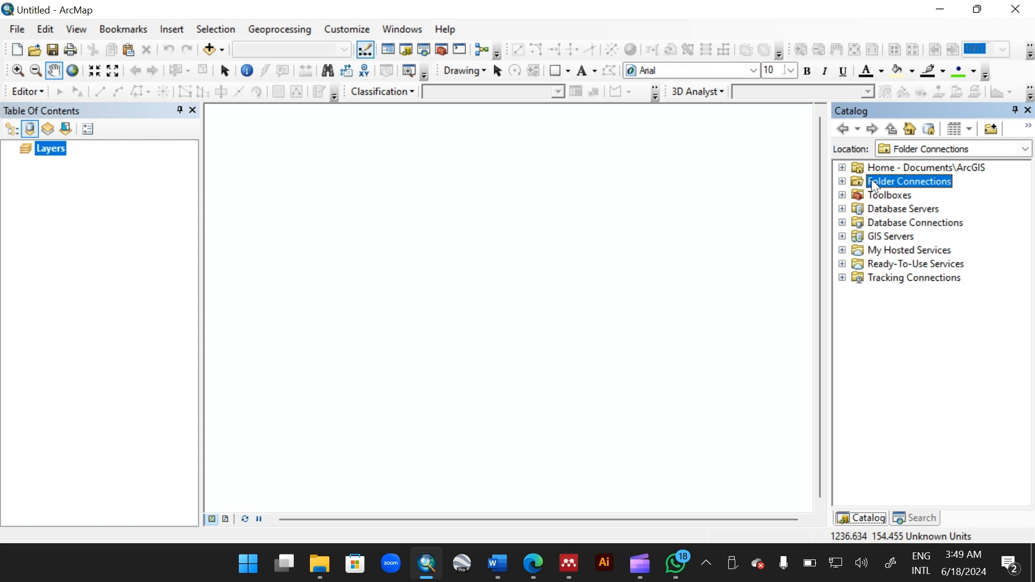
right_click(885, 180)
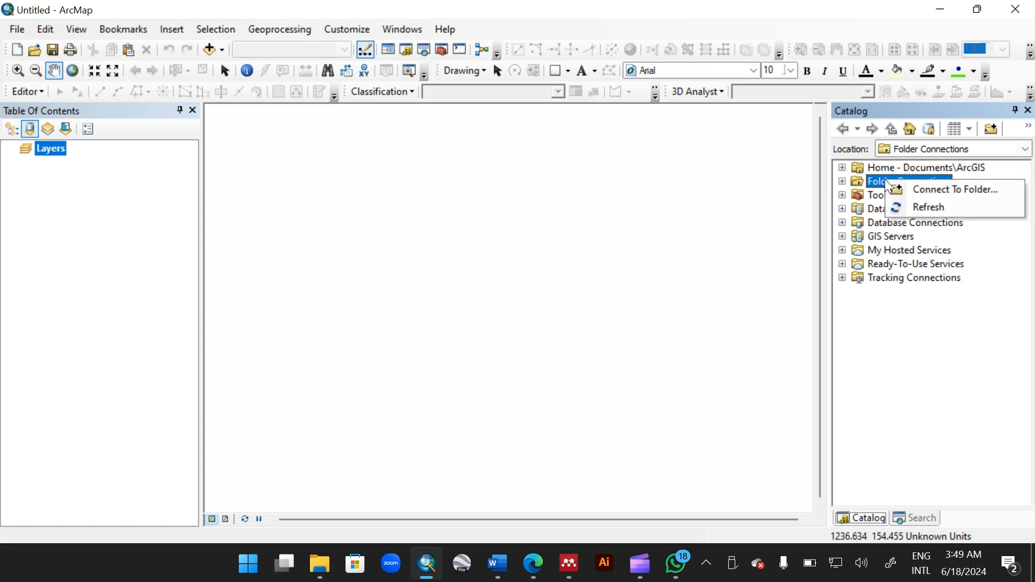
click(920, 207)
click(843, 182)
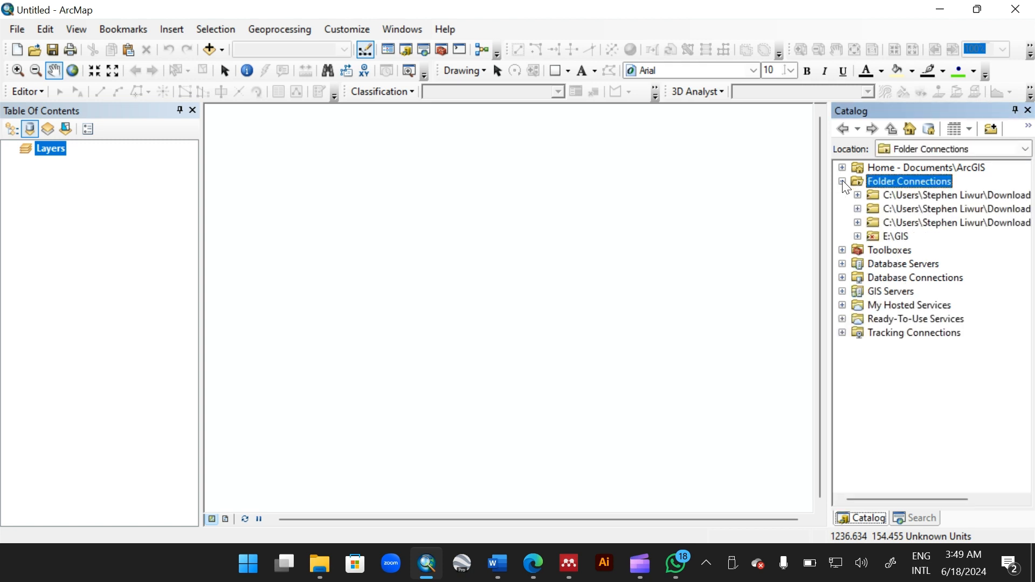
click(858, 209)
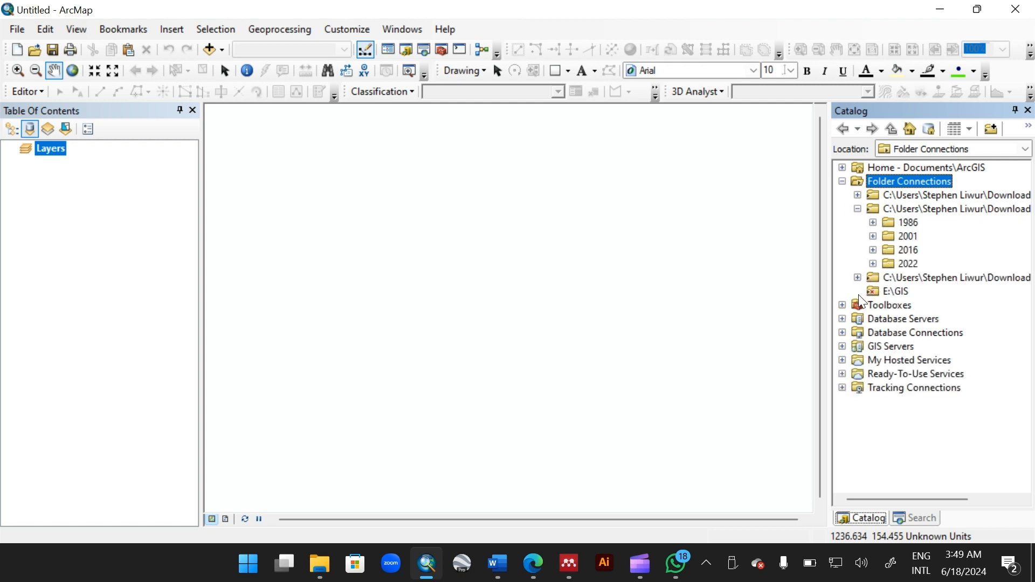
Step: Disconnect the E:\GIS folder connection
click(891, 294)
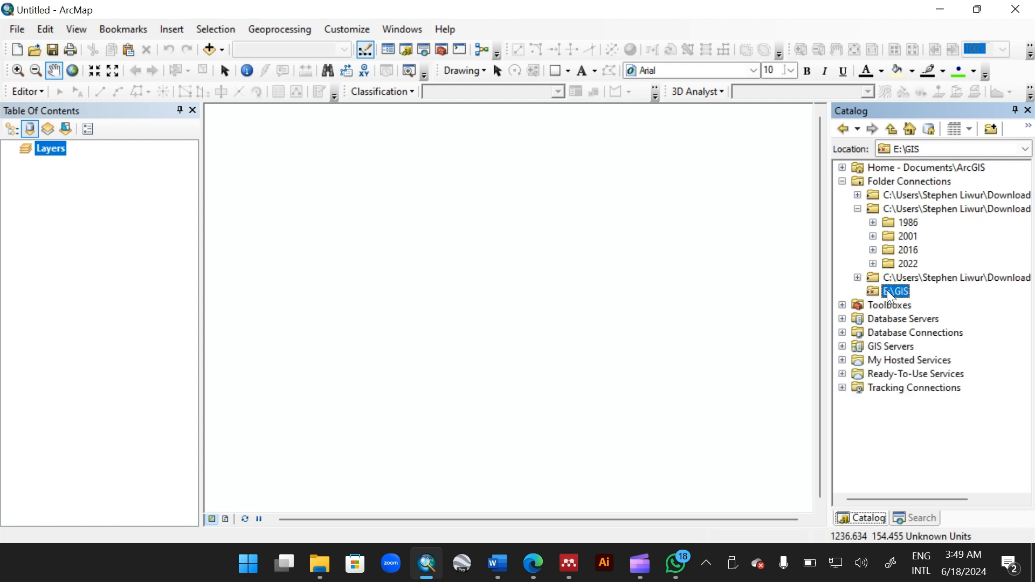
right_click(890, 292)
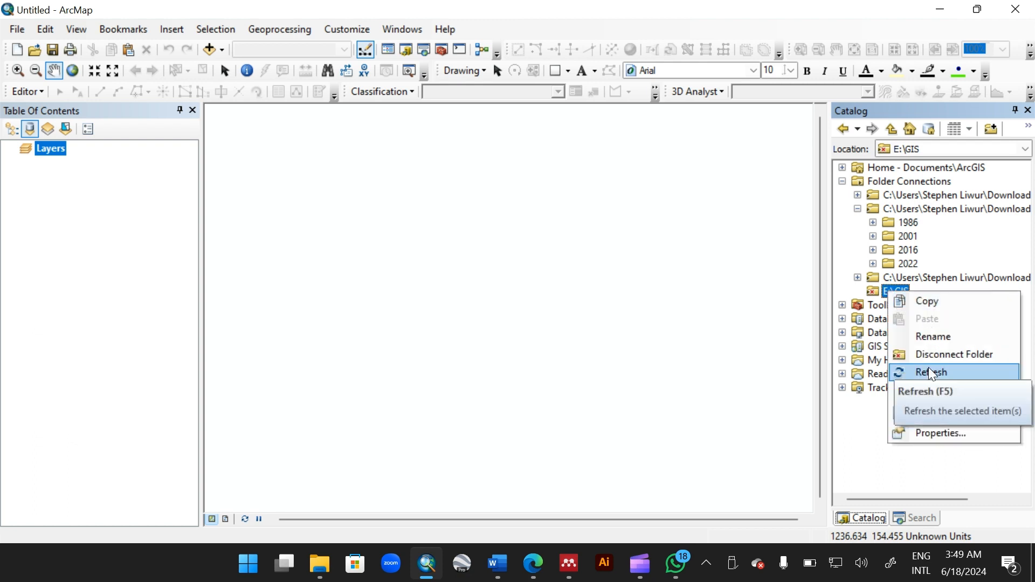
click(937, 354)
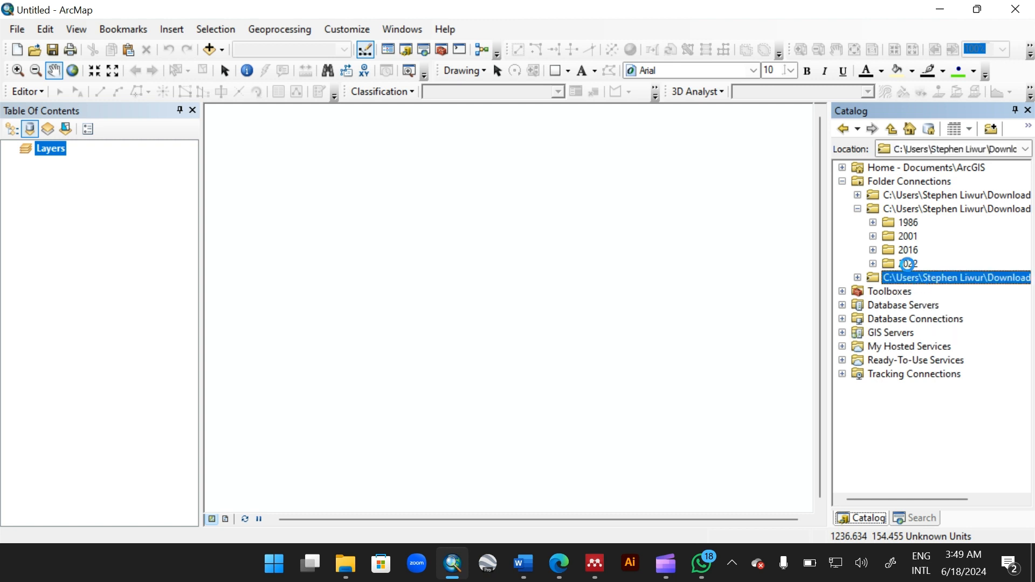
Step: Connect to the GIS folder on the Prof LLBR (E:) drive as a new folder connection
click(906, 182)
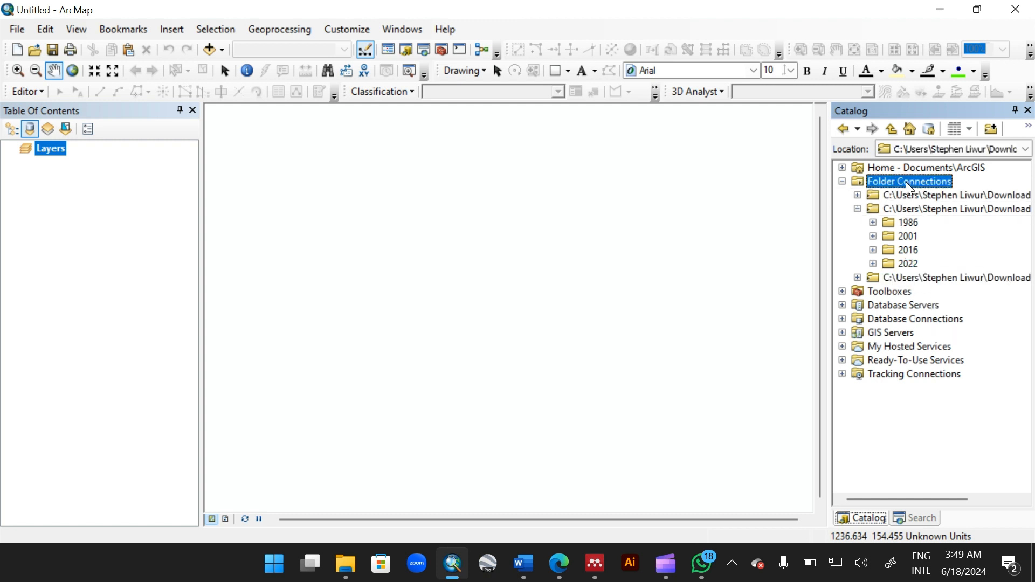
right_click(908, 184)
click(926, 191)
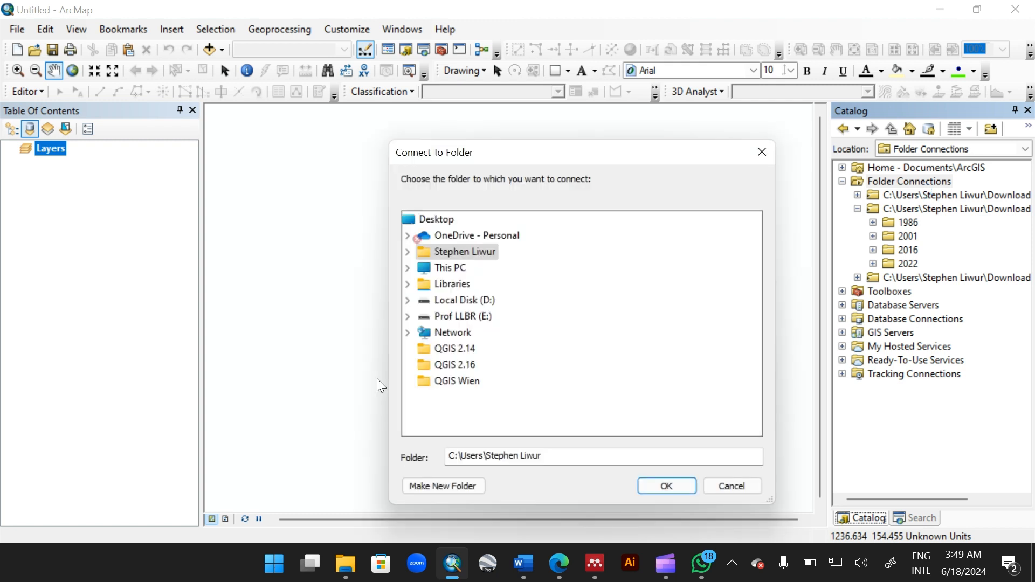
click(408, 316)
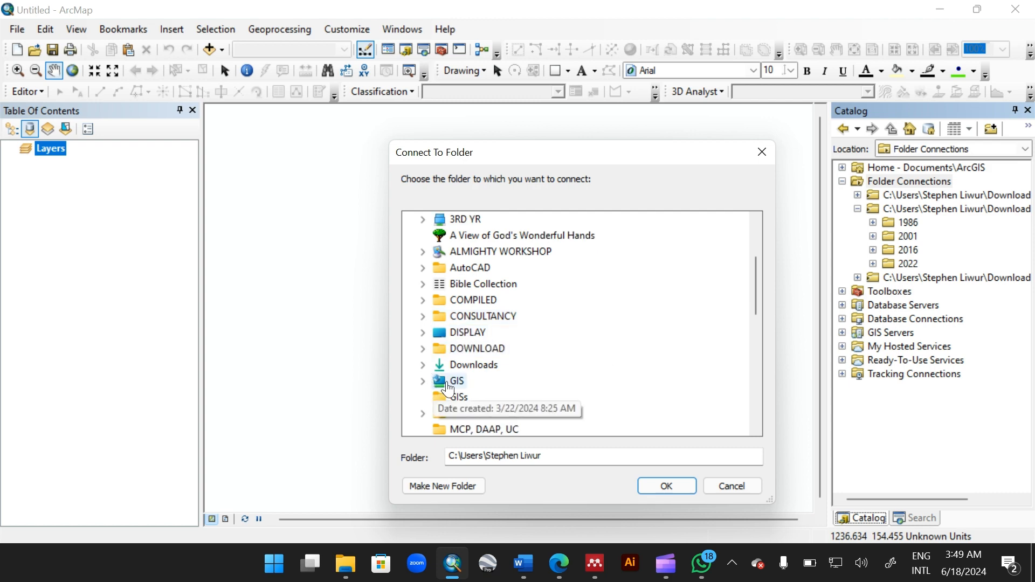
click(446, 381)
click(665, 486)
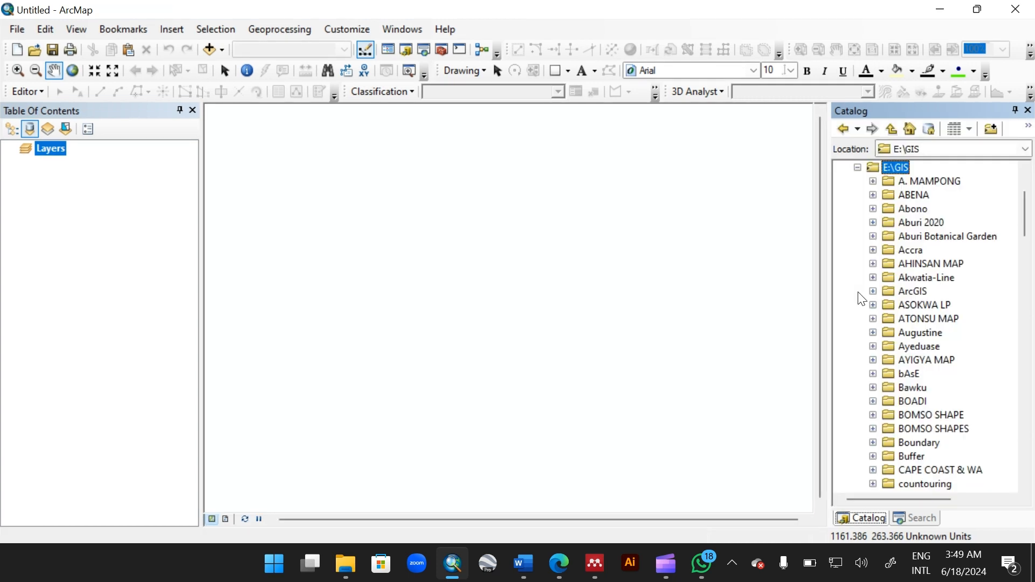
Step: Expand Land Cover.gdb in the Damongo folder and add the Eastern_Classification raster to the map
scroll(914, 416, down, 4)
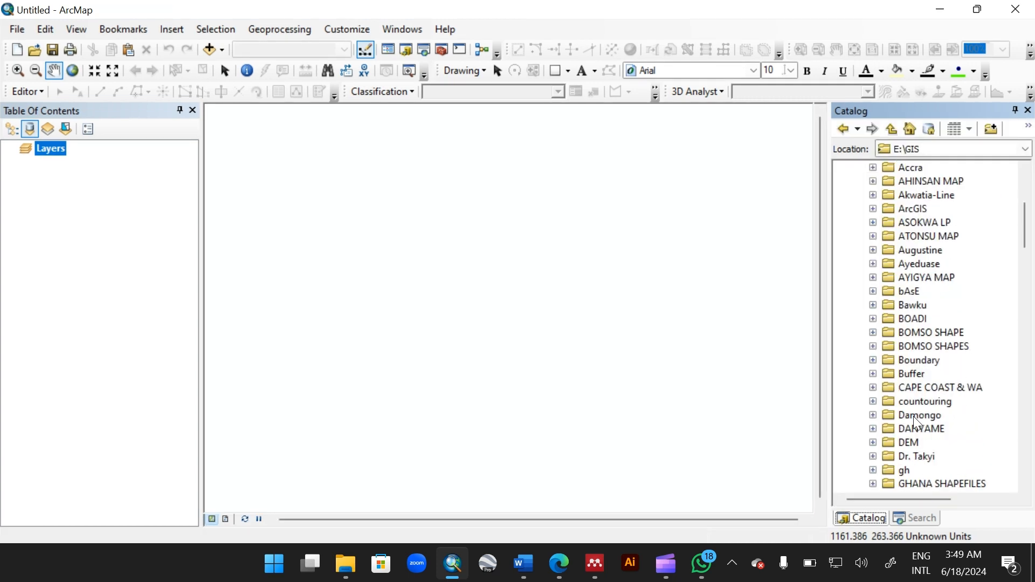
scroll(913, 416, down, 1)
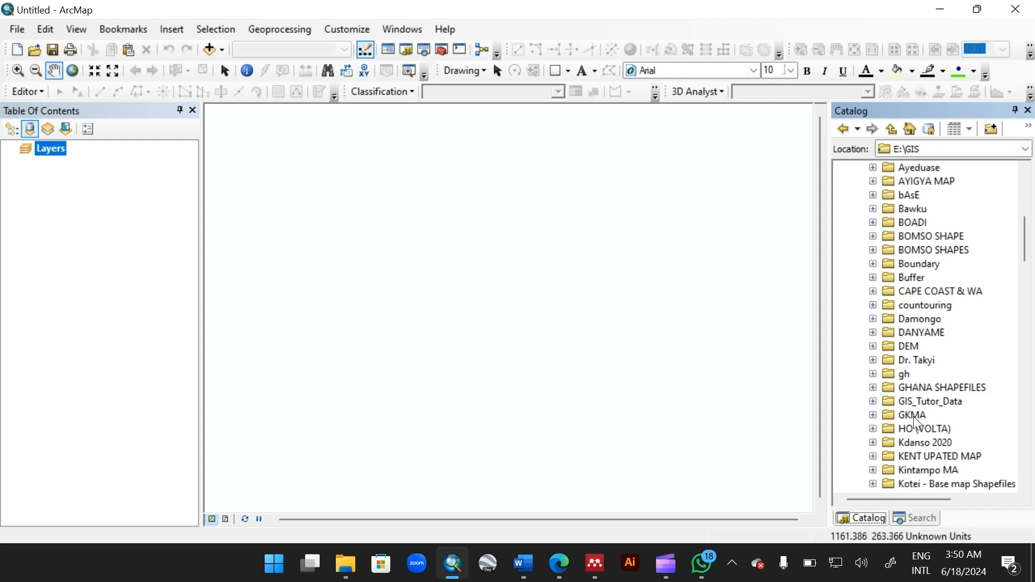
scroll(914, 416, down, 3)
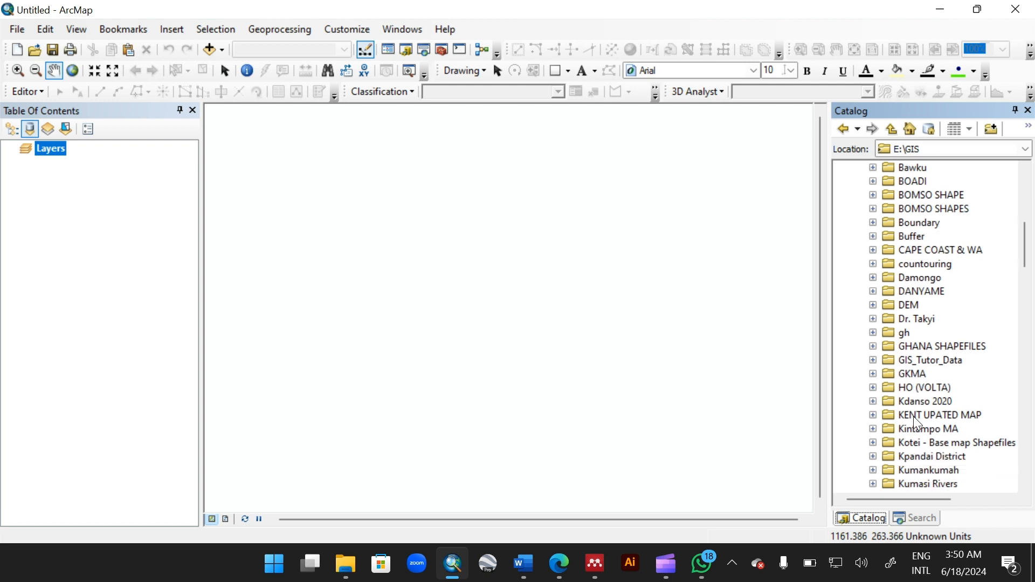
scroll(913, 416, up, 6)
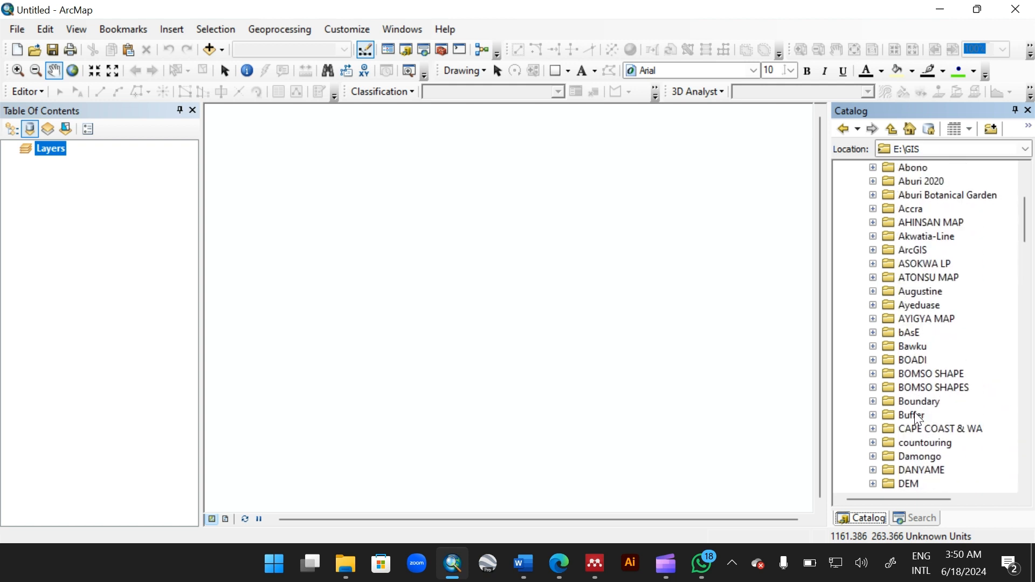
scroll(901, 422, down, 1)
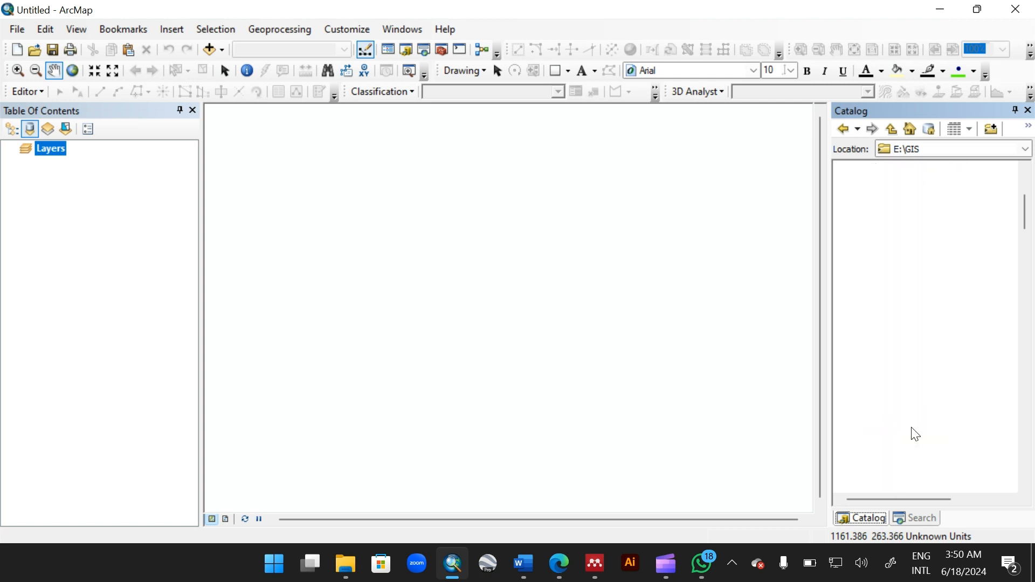
scroll(911, 427, down, 1)
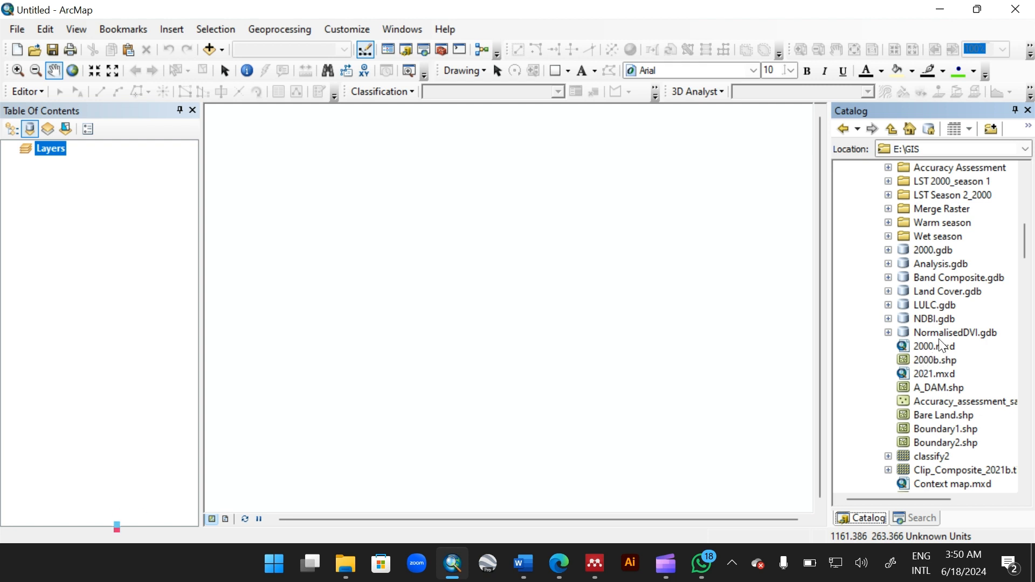
click(888, 291)
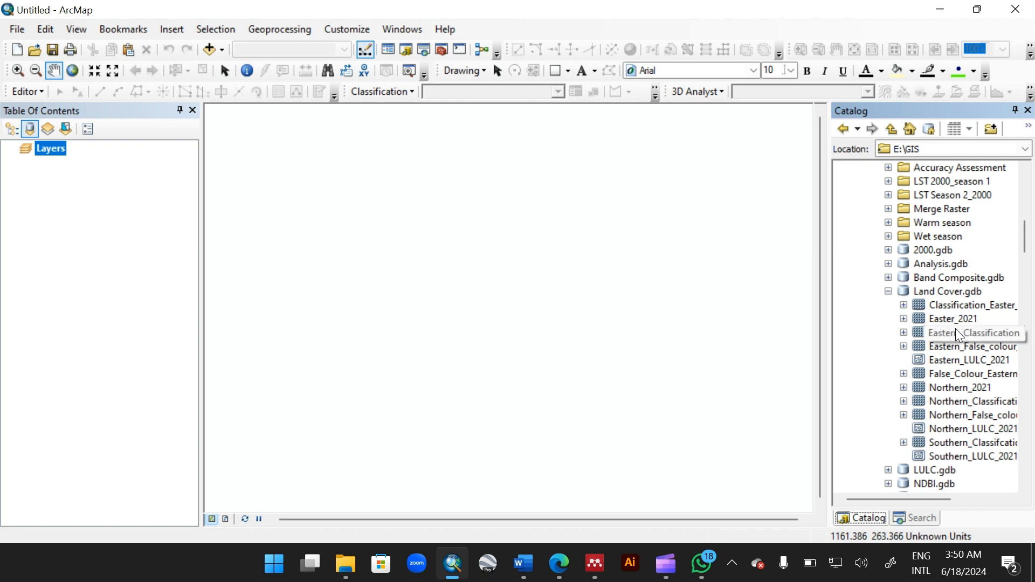
drag(962, 333, 618, 307)
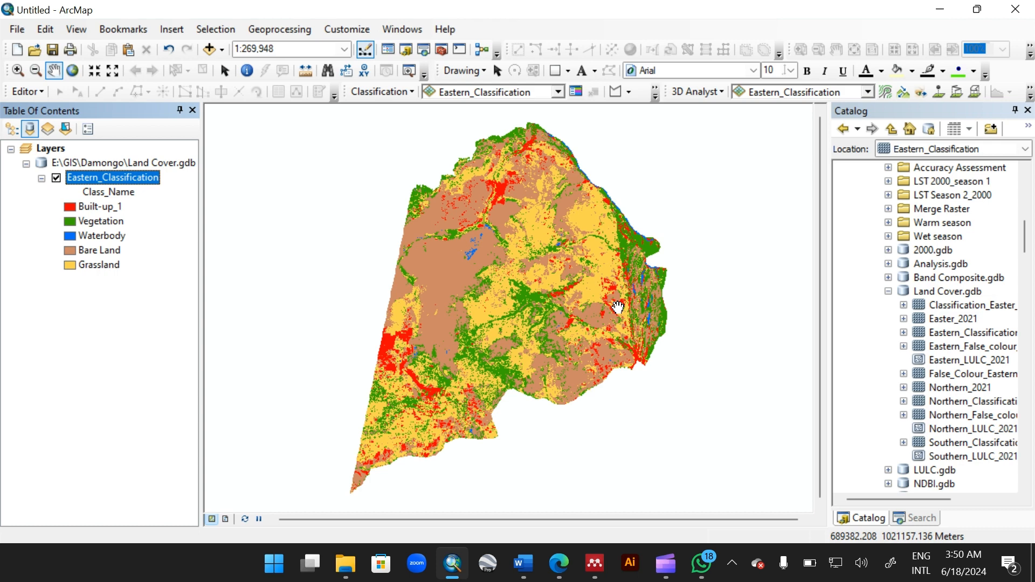
Step: Switch the side panel to Search and open the attribute table of the Eastern_Classification layer
click(917, 520)
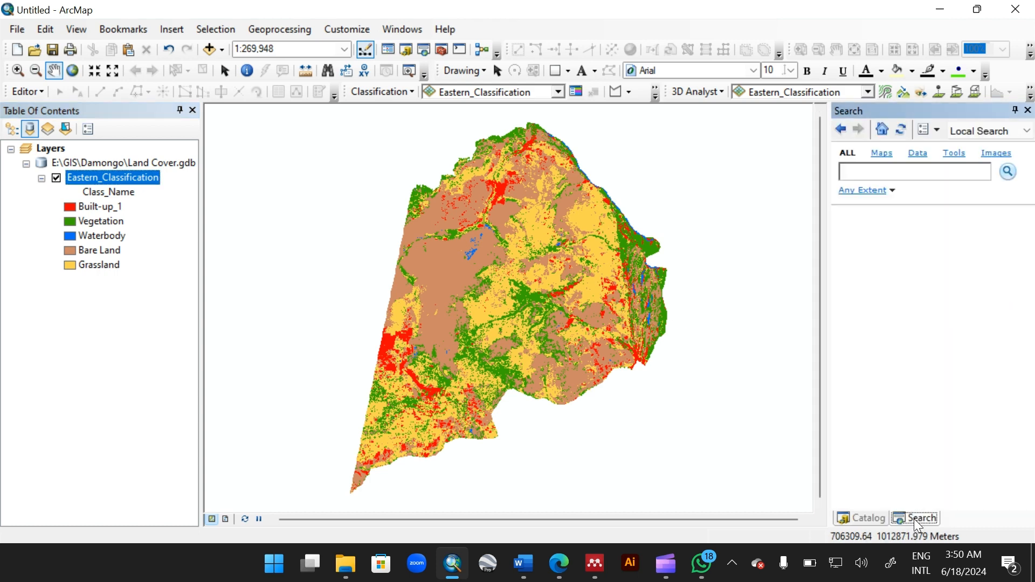
click(864, 171)
right_click(120, 177)
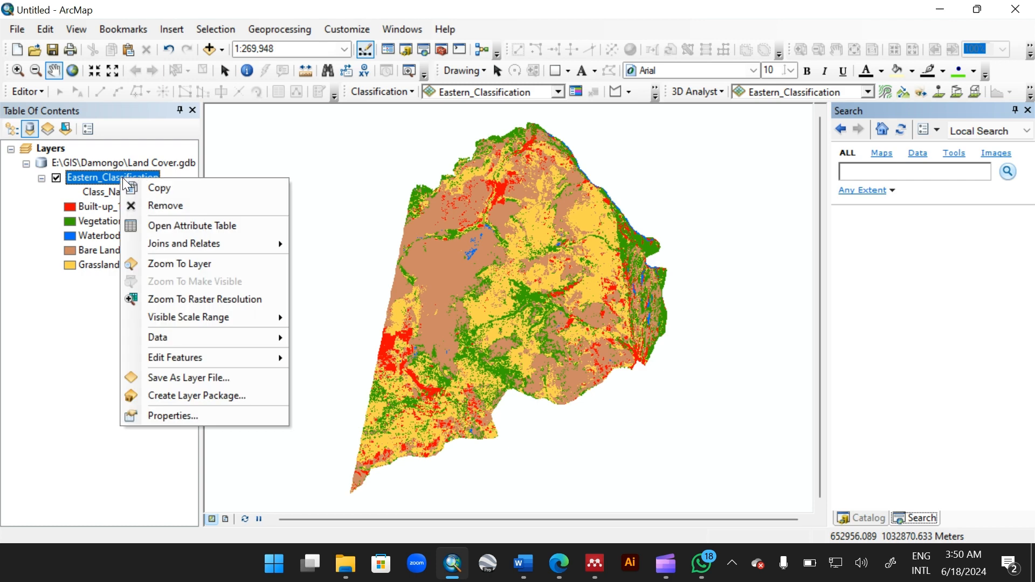
click(183, 226)
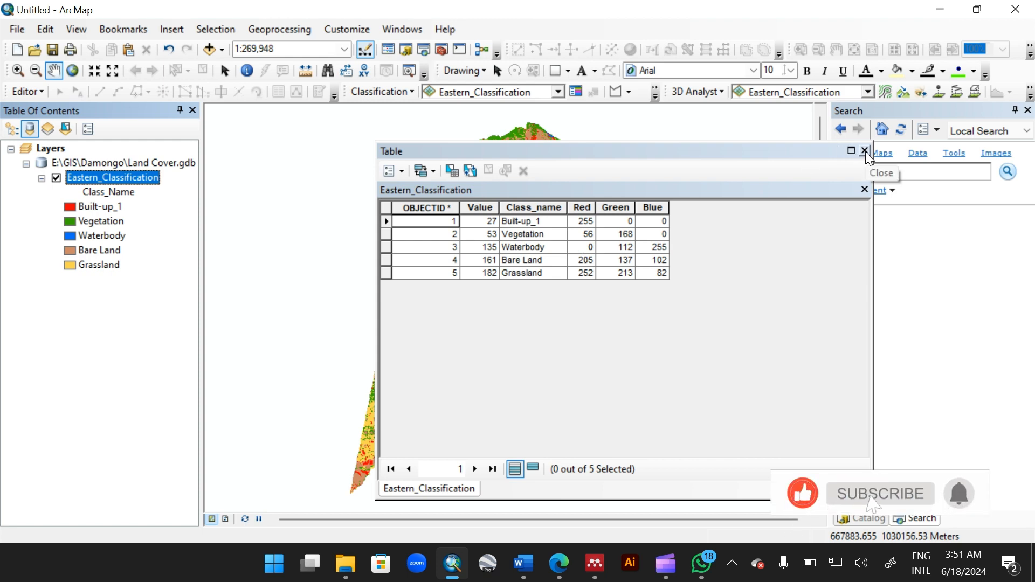
Step: Try to rename the Built-up_1 class label in the table of contents
click(93, 207)
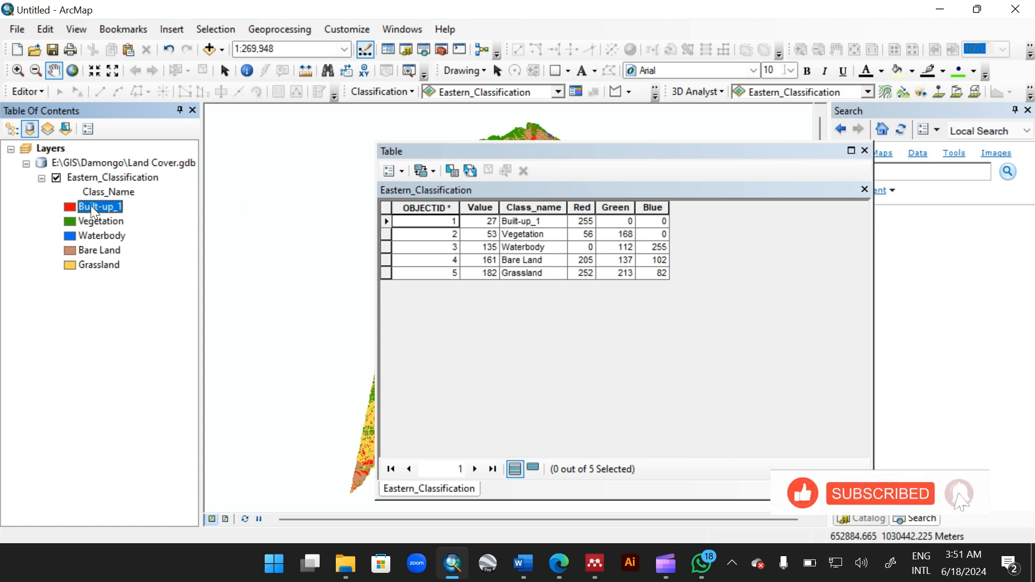
click(81, 206)
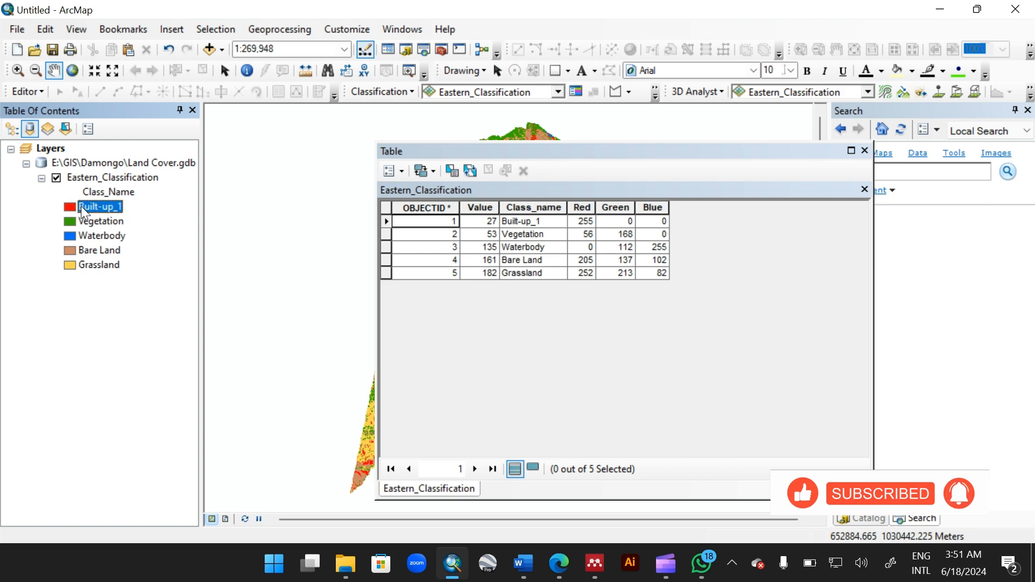
click(82, 206)
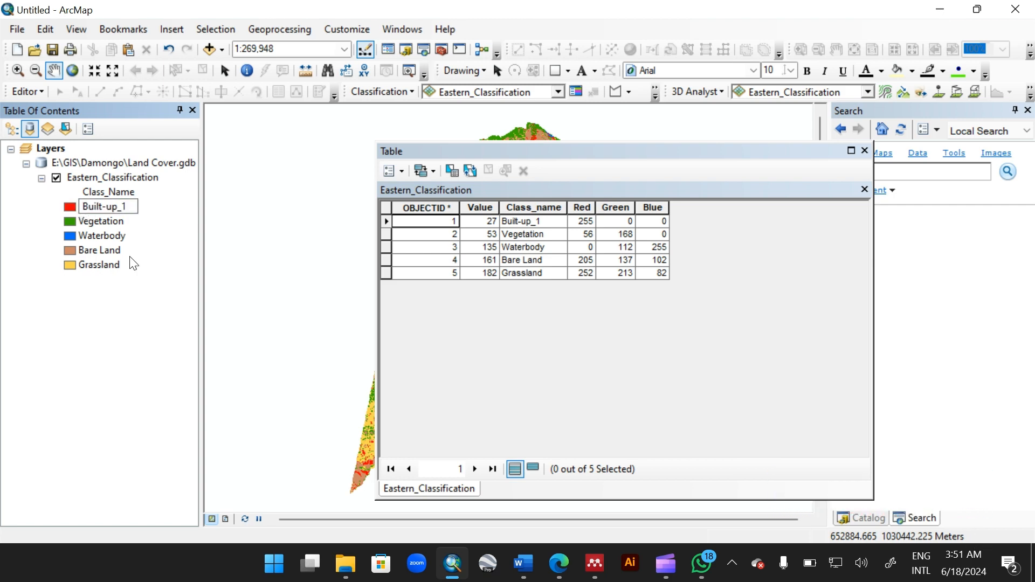
click(150, 309)
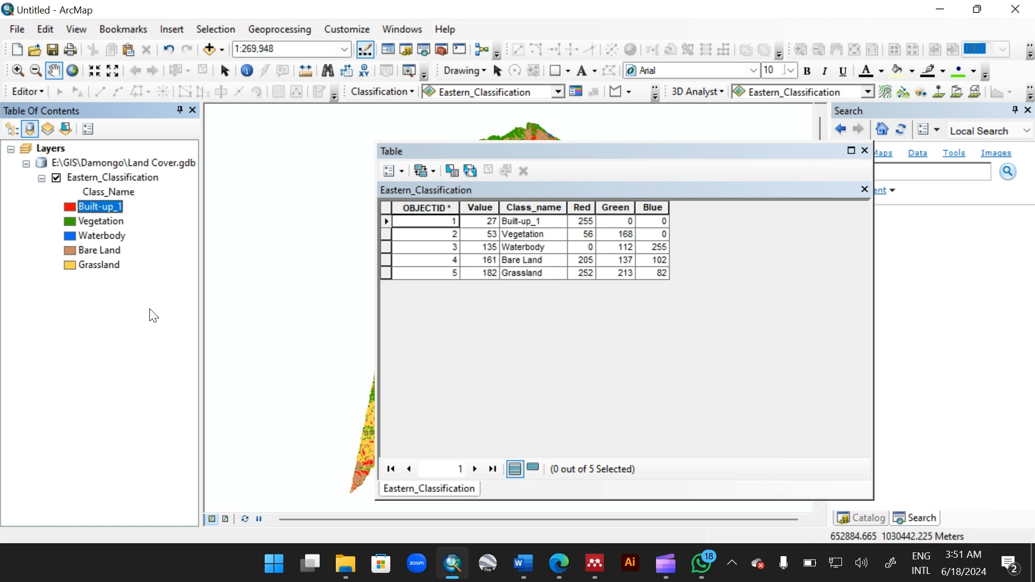
Step: Search the tools for Create Accuracy and open the Create Accuracy Assessment Points tool
click(865, 150)
click(870, 169)
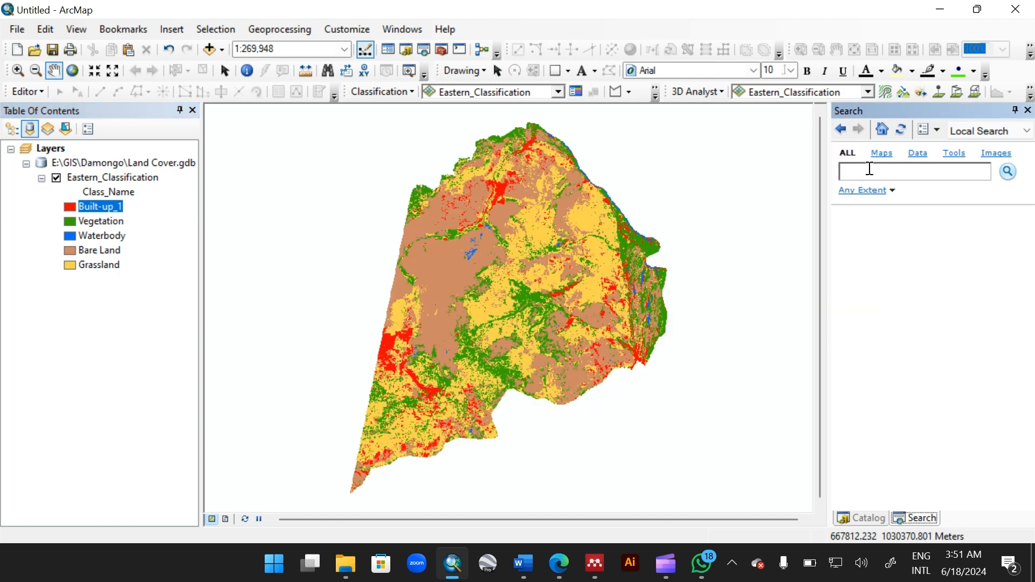
text(Create A)
text(ccuracy)
click(870, 171)
text(e)
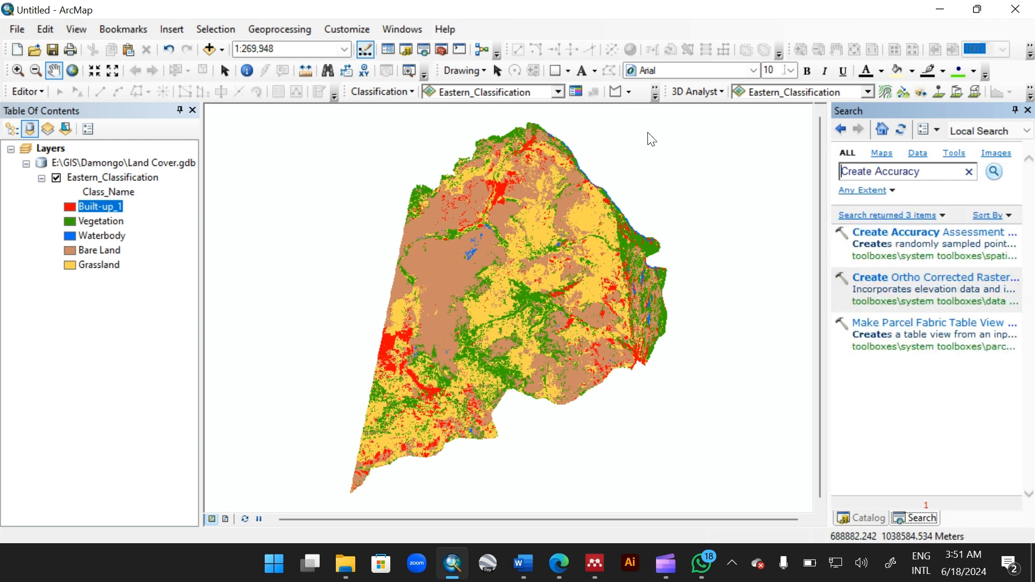
click(885, 233)
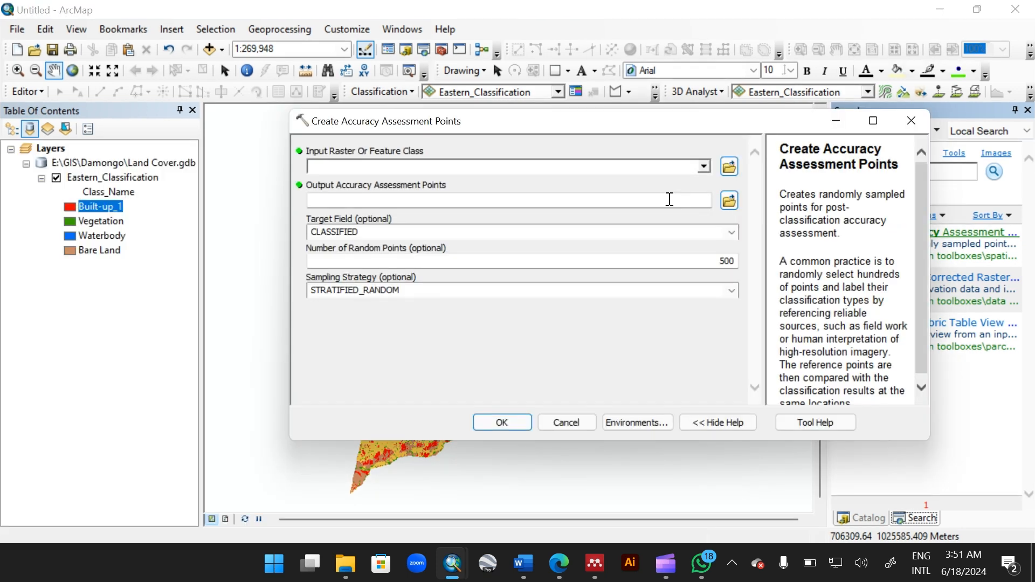
Step: Set the input raster to Eastern_Classification and save the output points as Accuracy_point in the Practa folder
click(704, 167)
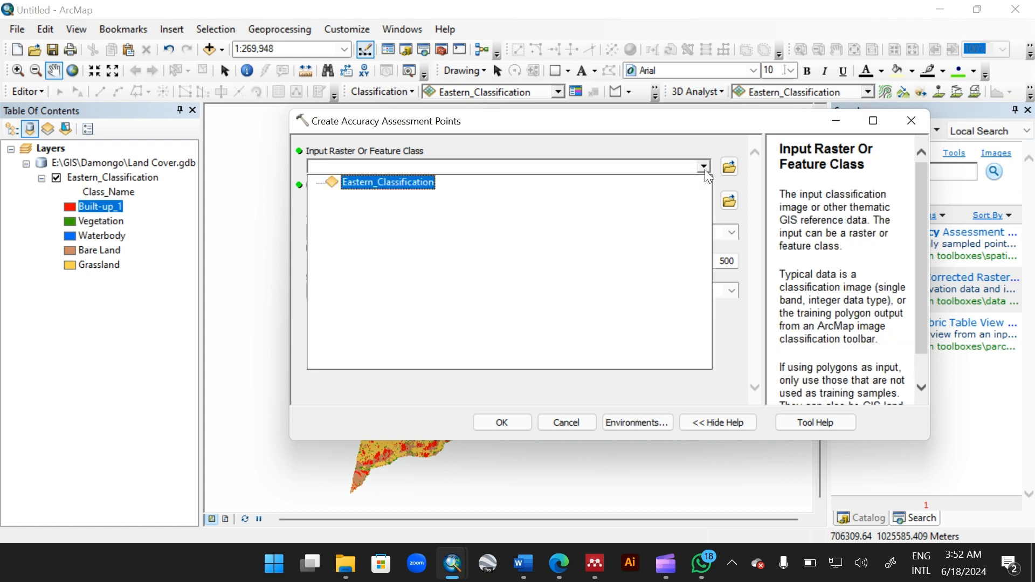
click(410, 189)
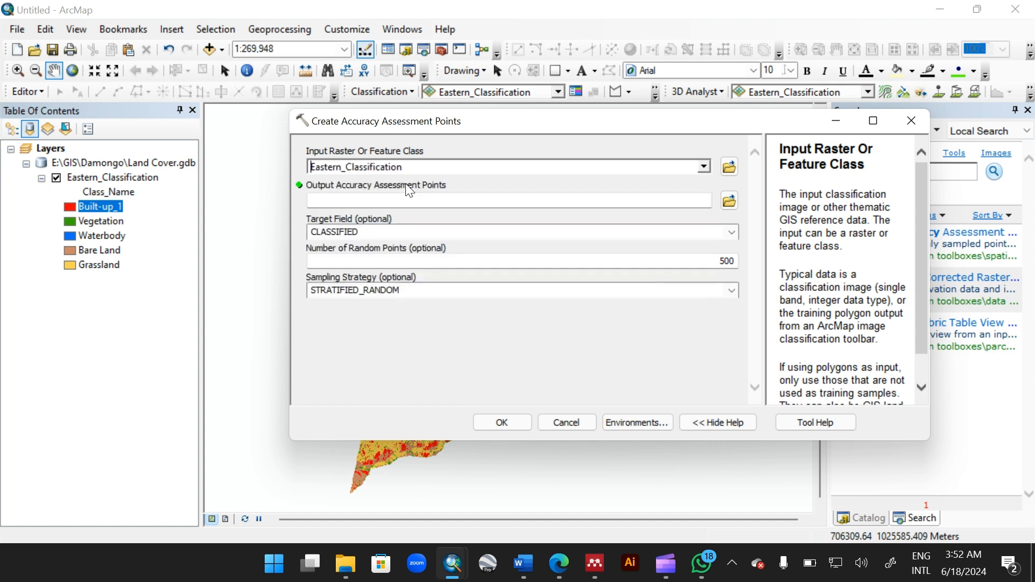
click(729, 205)
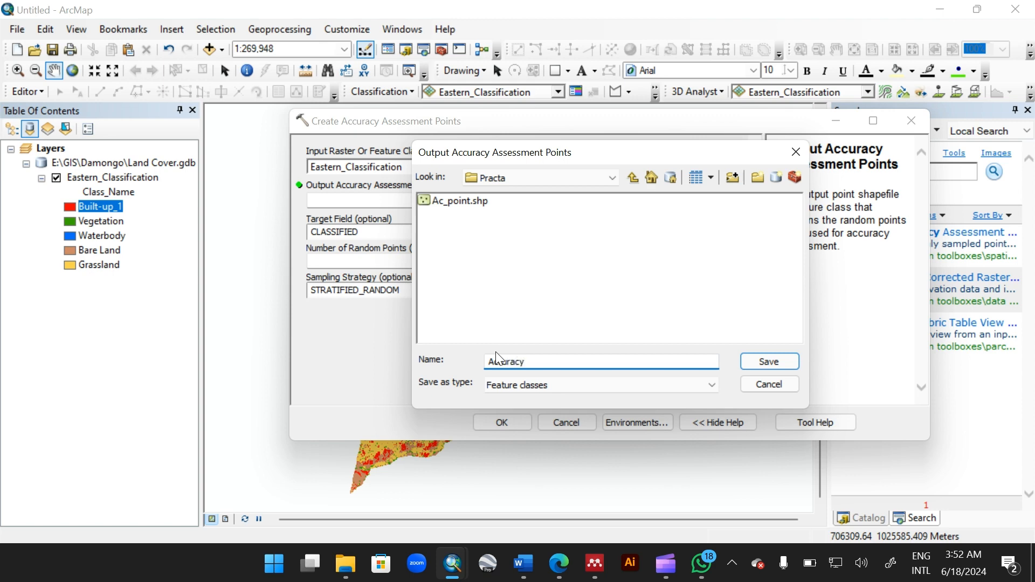
text(point.)
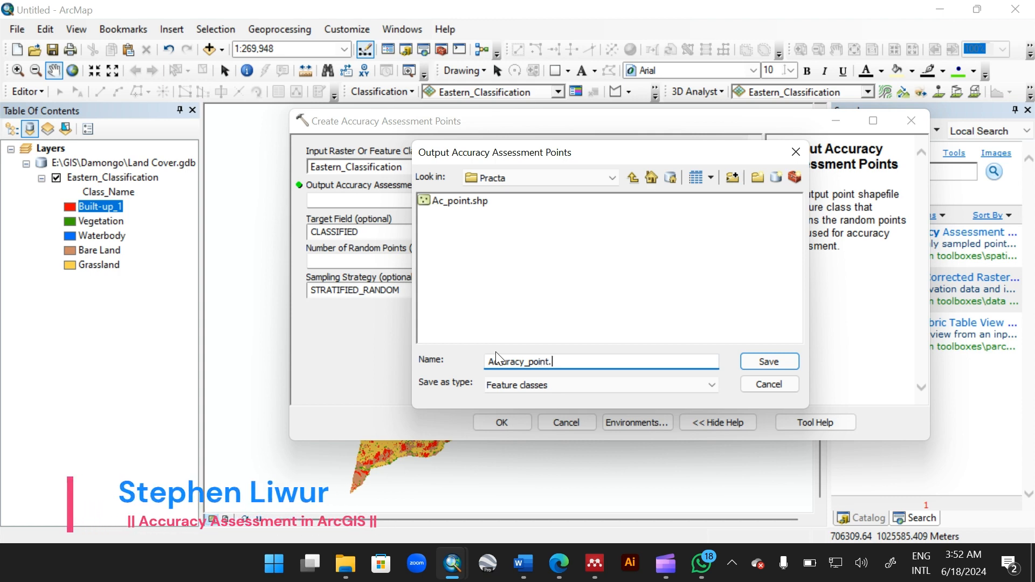
key(BackSpace)
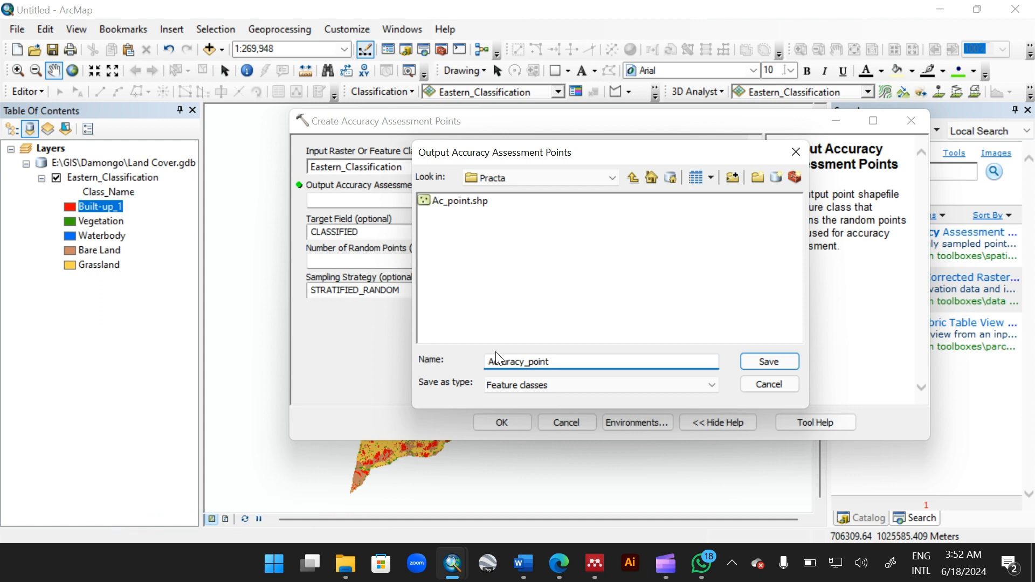
click(769, 360)
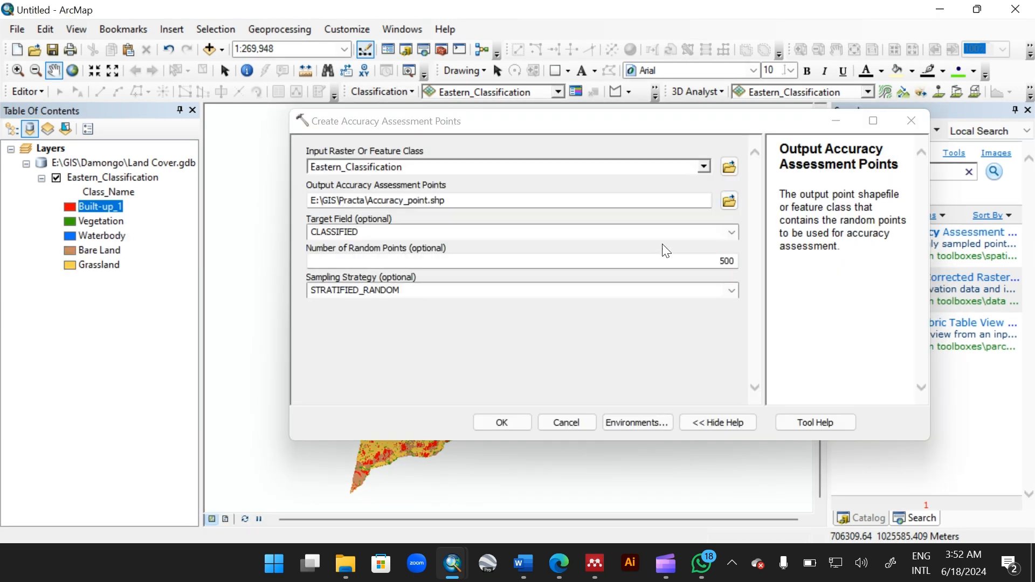
Step: Set the number of random points to 100
click(700, 235)
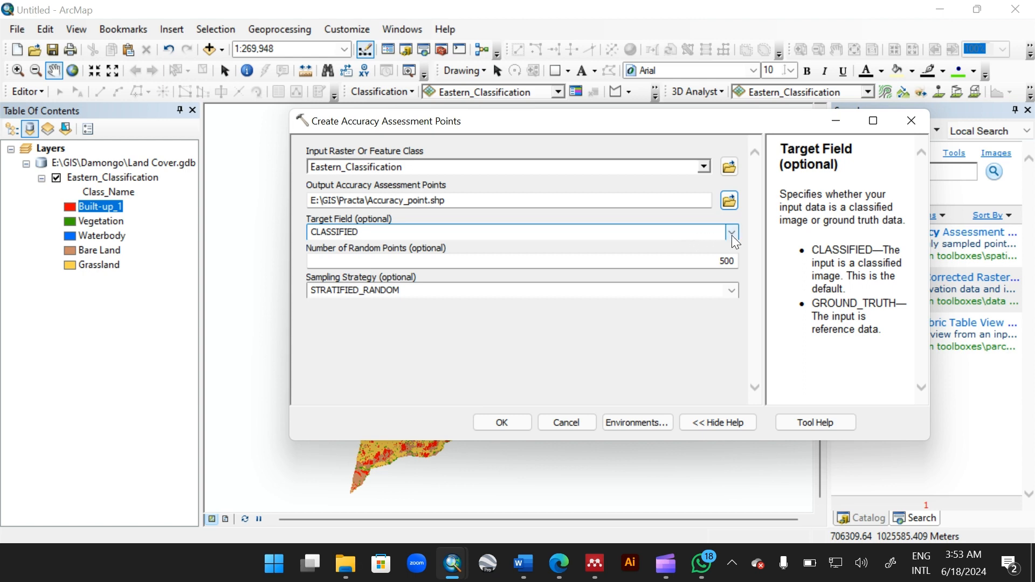
click(718, 261)
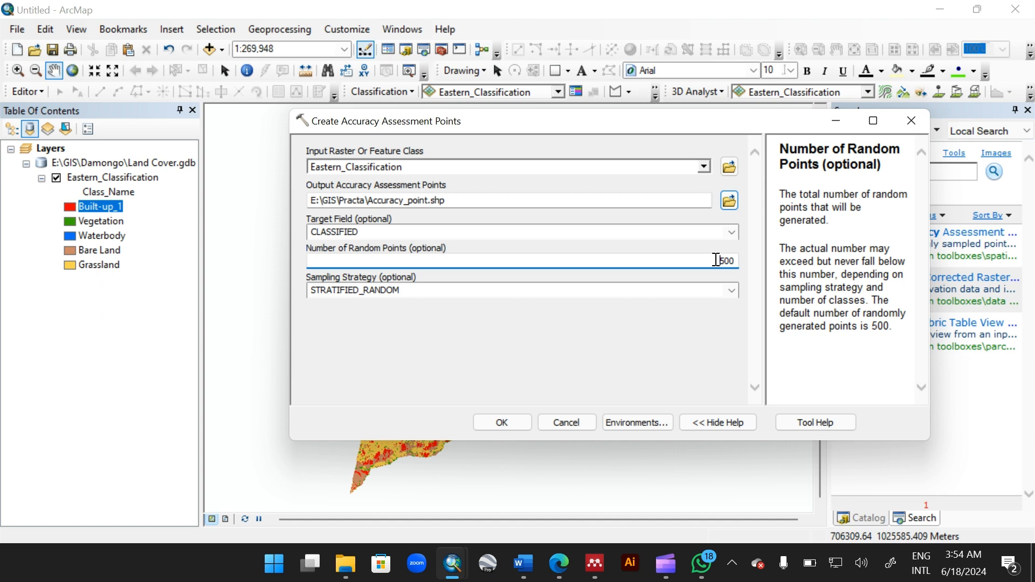
drag(601, 118, 644, 339)
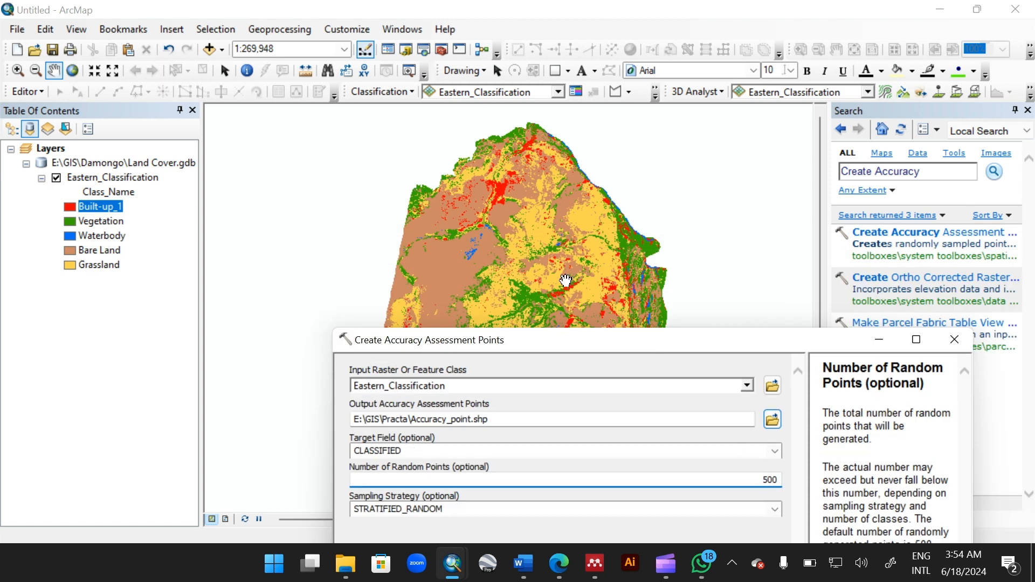
drag(566, 280, 509, 254)
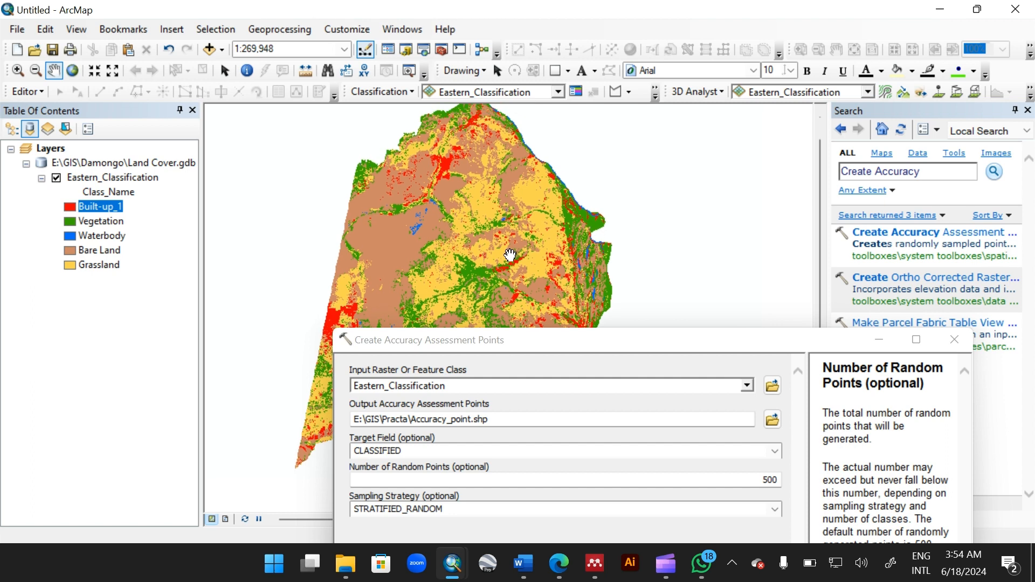
click(595, 351)
drag(595, 351, 531, 160)
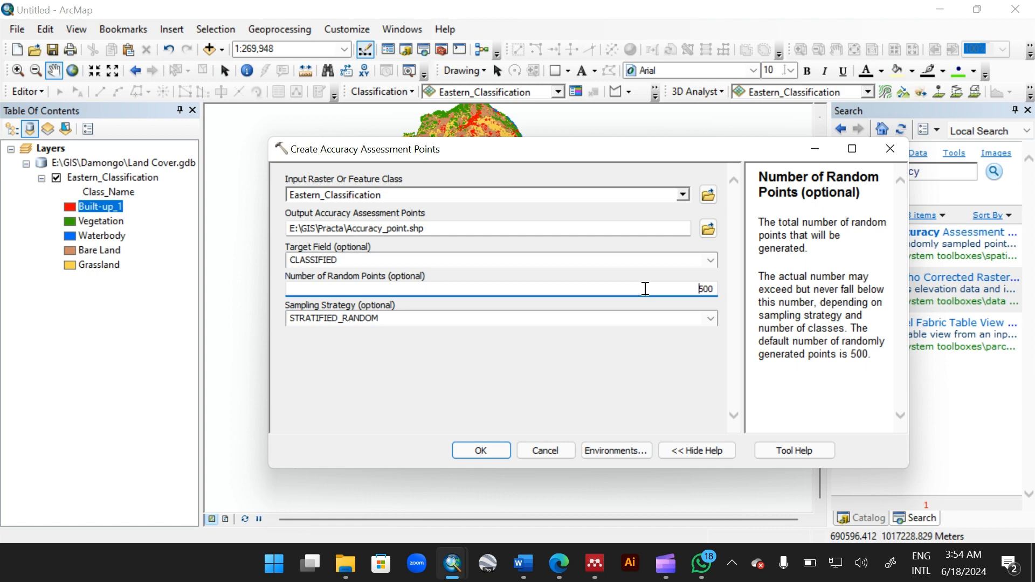
key(Delete)
key(Delete)
text(10)
Step: Set the sampling strategy to RANDOM
click(661, 318)
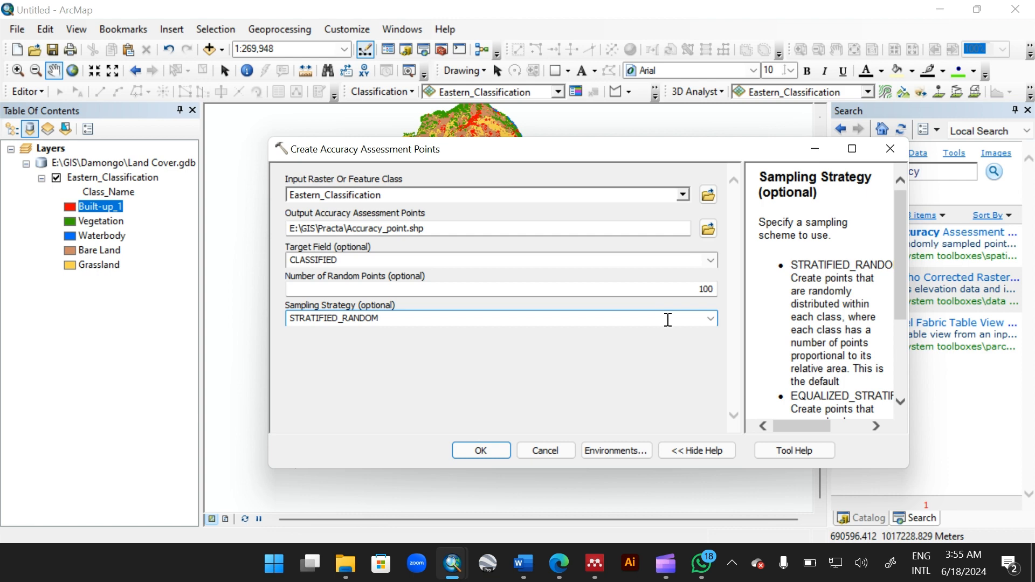
click(711, 319)
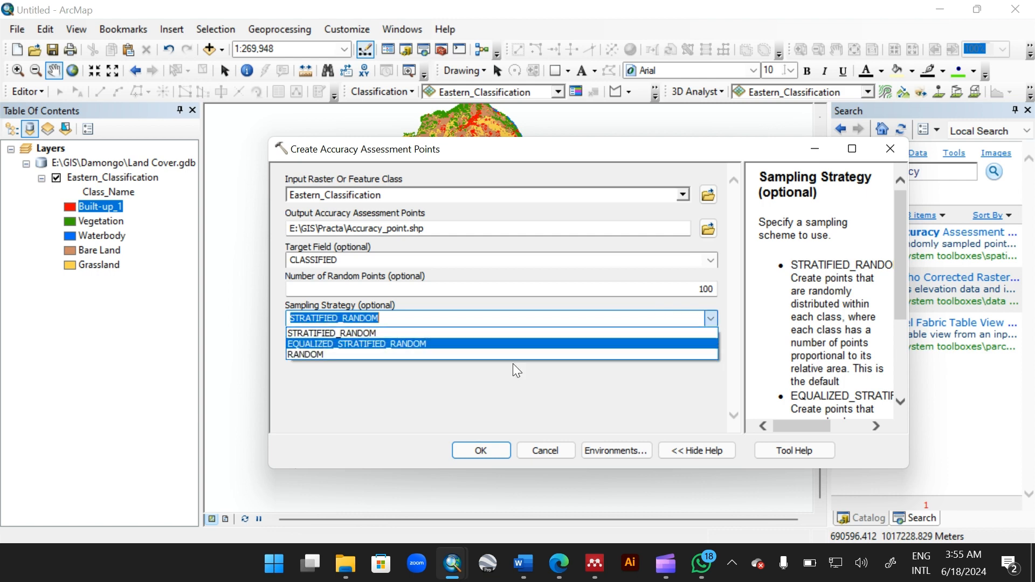
click(364, 351)
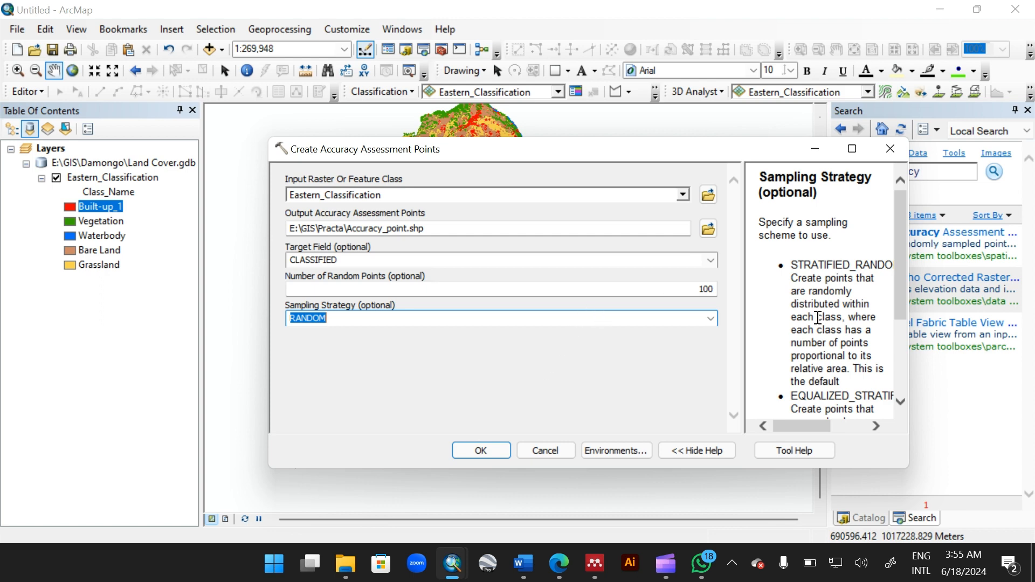
Step: Read the help text describing the sampling strategy options
scroll(818, 317, down, 1)
scroll(818, 317, down, 1)
scroll(818, 318, right, 1)
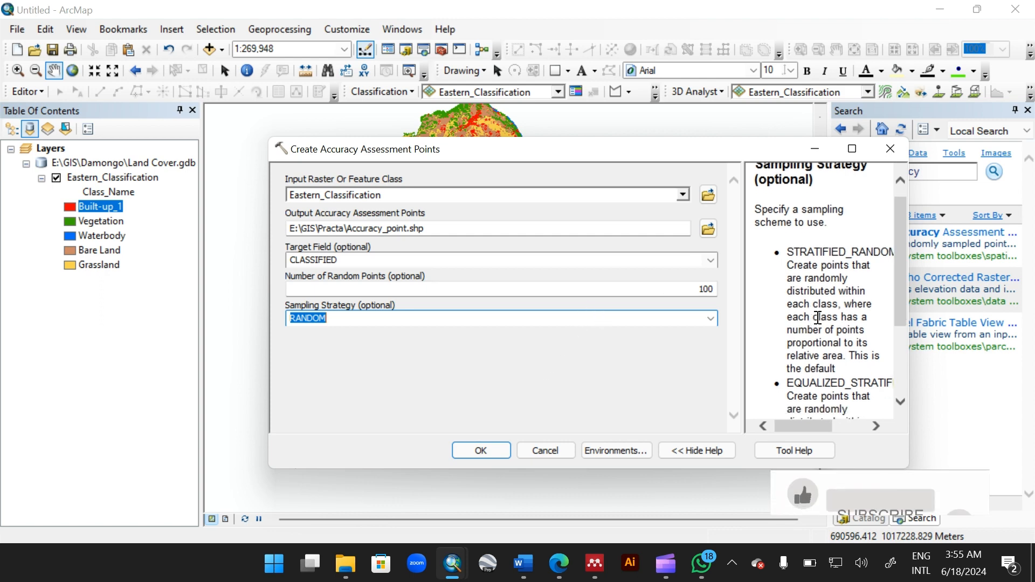
scroll(818, 317, down, 1)
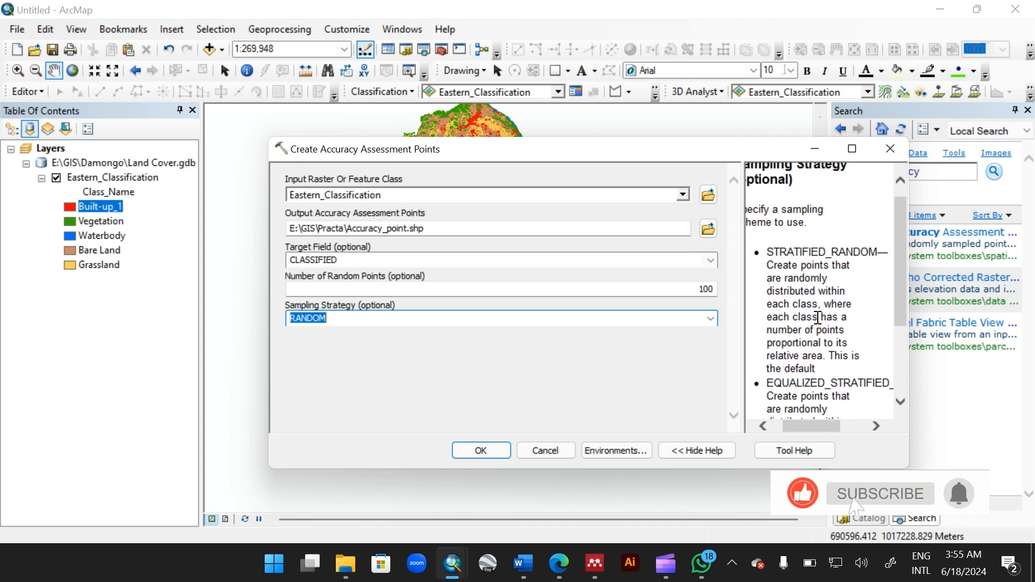
scroll(818, 318, right, 1)
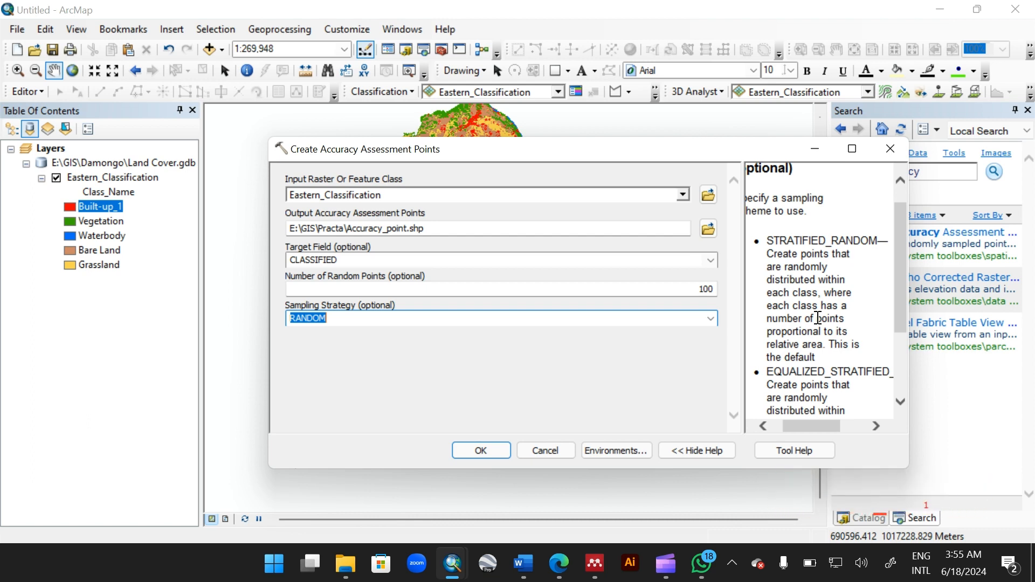
scroll(819, 318, down, 1)
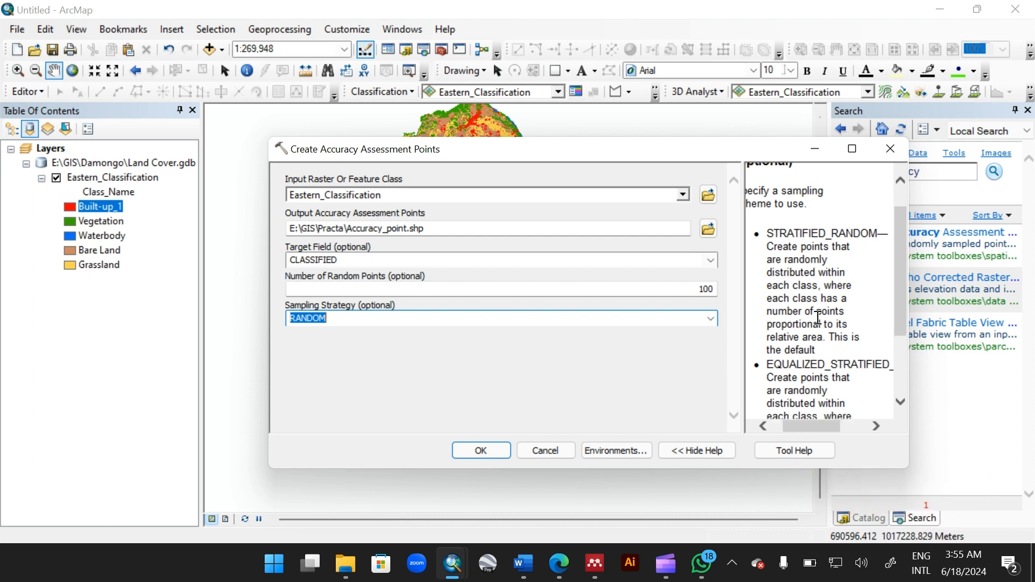
scroll(819, 318, down, 2)
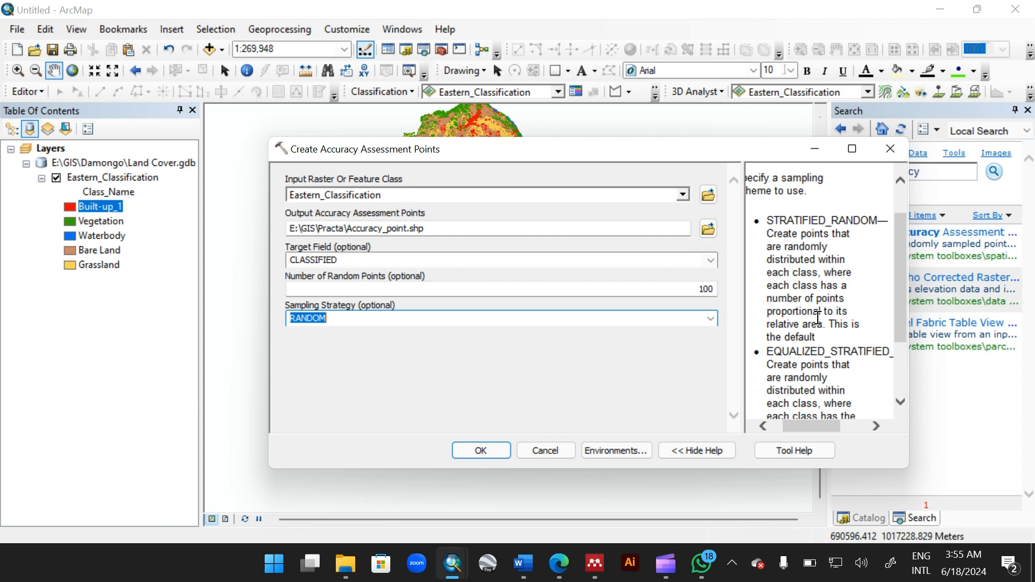
scroll(818, 318, down, 5)
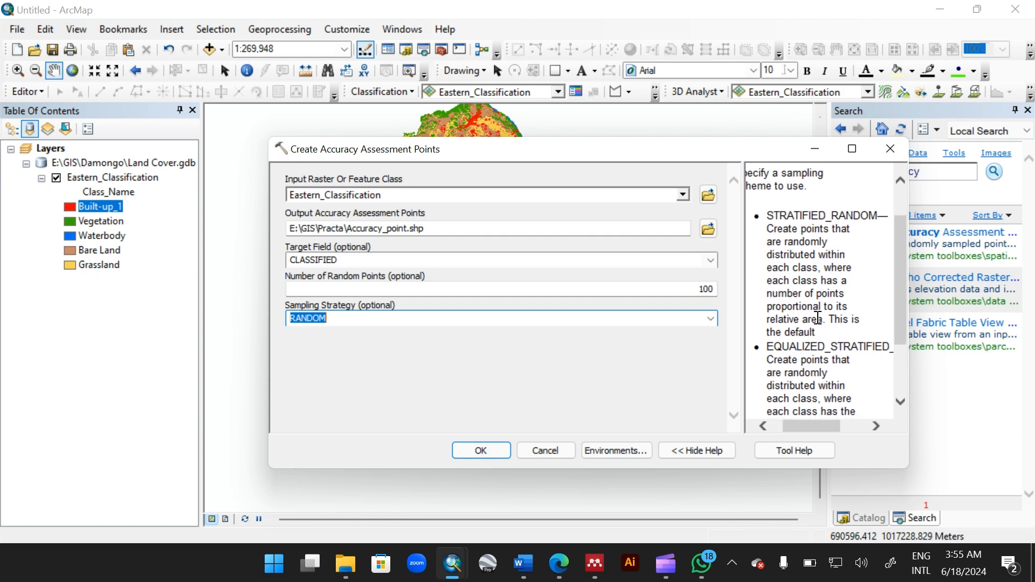
scroll(819, 318, down, 7)
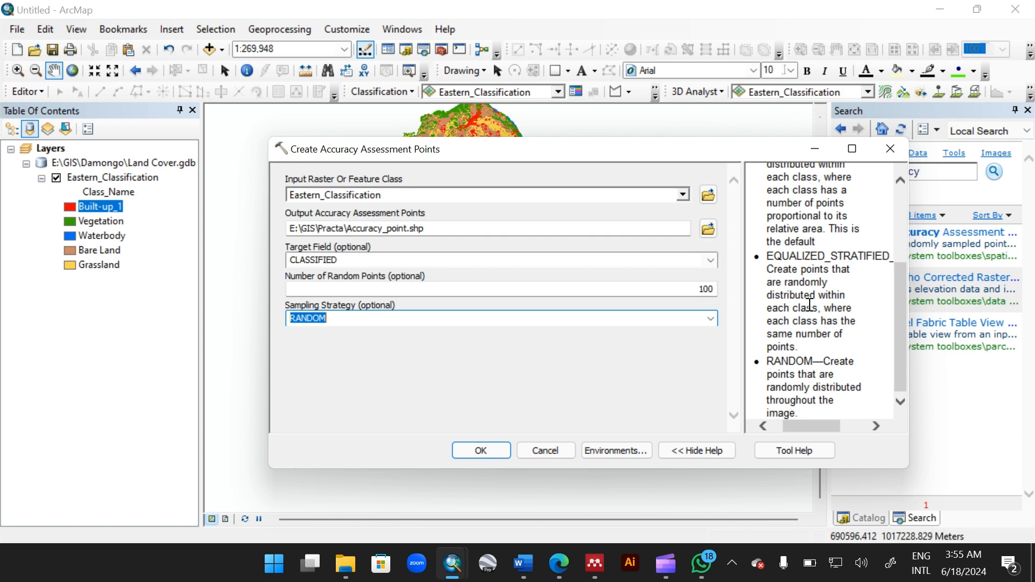
scroll(810, 305, up, 1)
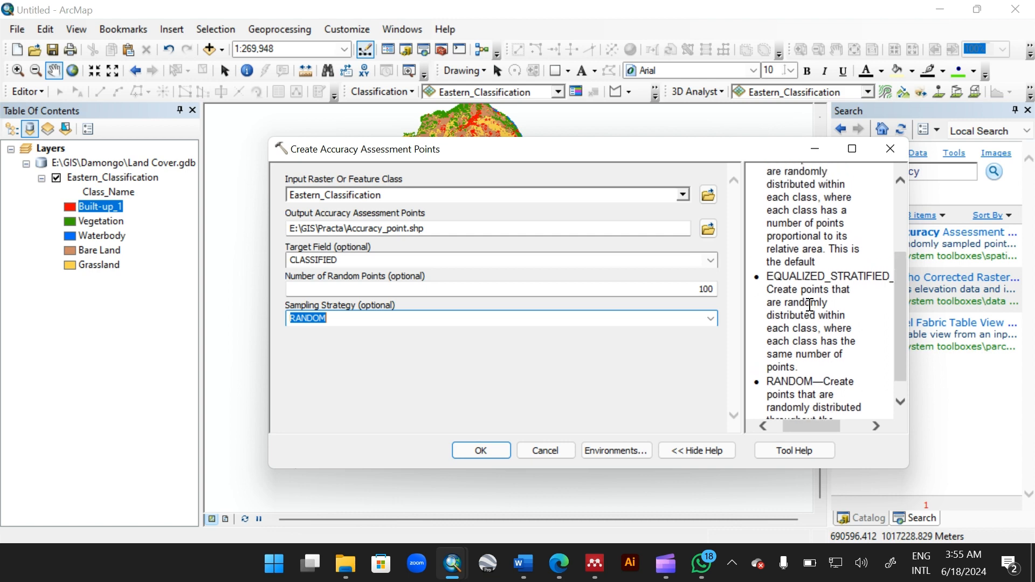
scroll(810, 305, down, 1)
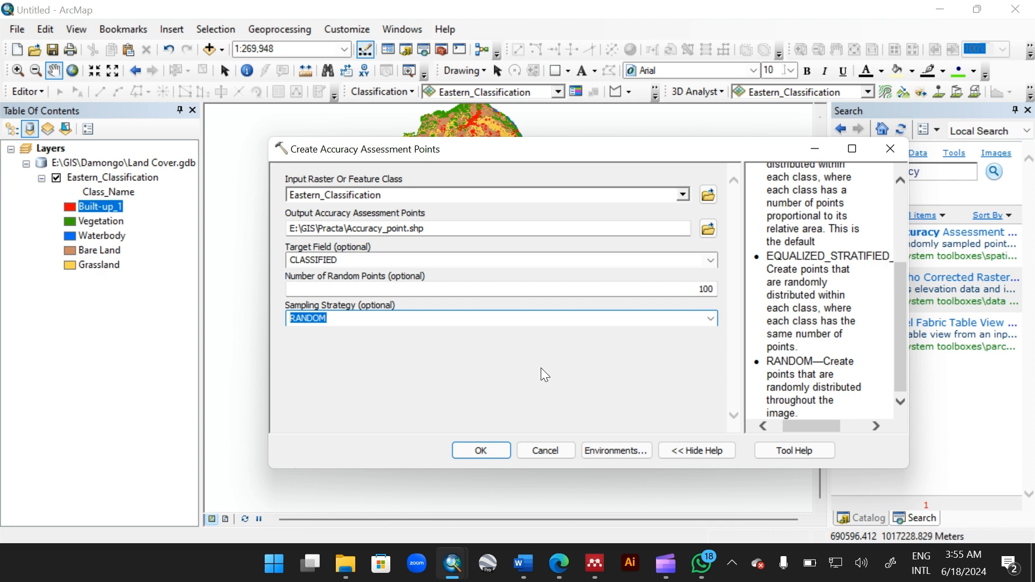
Step: Run the tool to generate the random accuracy assessment points
click(461, 451)
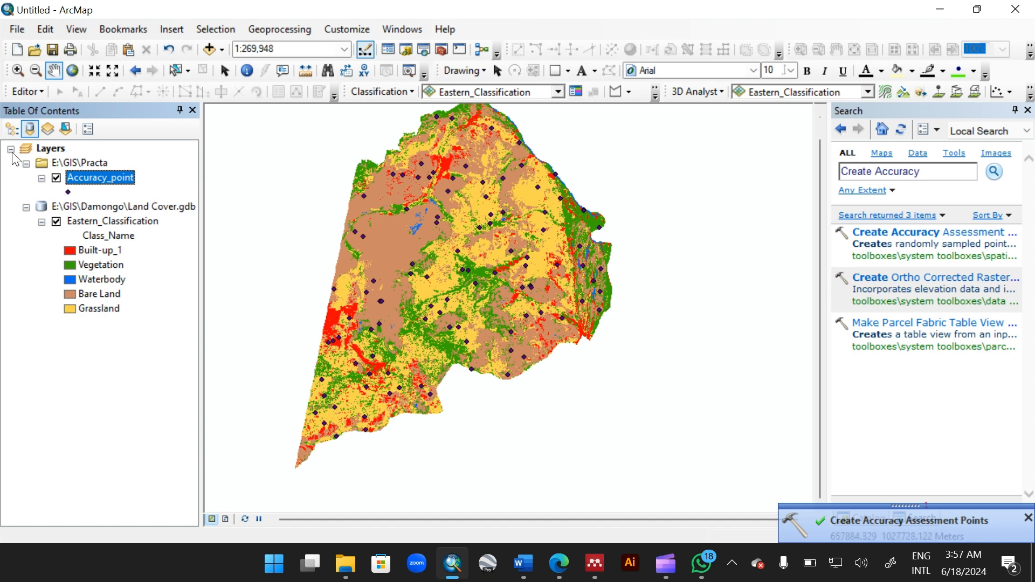
click(12, 132)
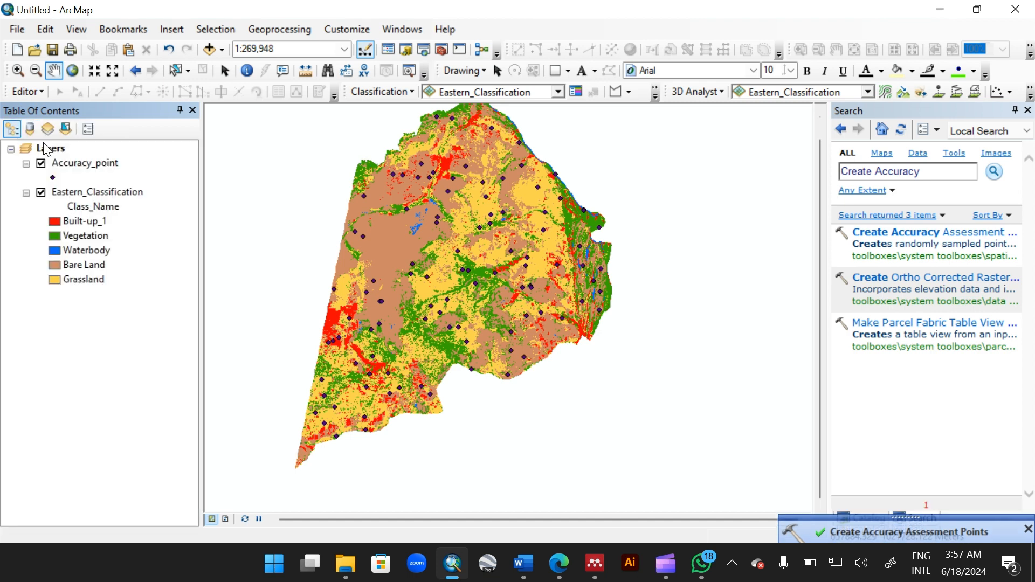
Step: Open the Accuracy_point attribute table and examine its Classified and GrndTruth columns
click(83, 168)
right_click(81, 169)
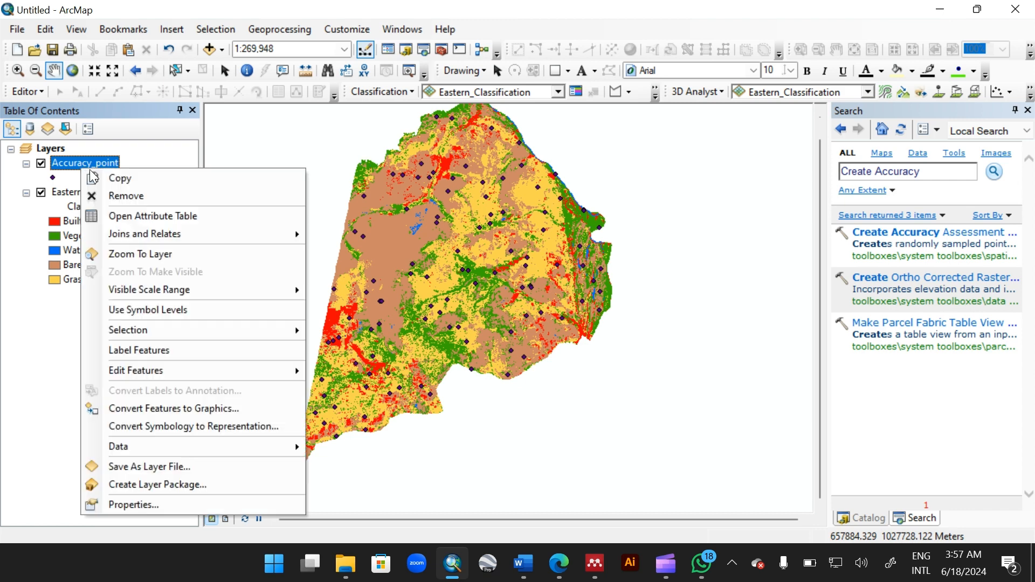
click(148, 216)
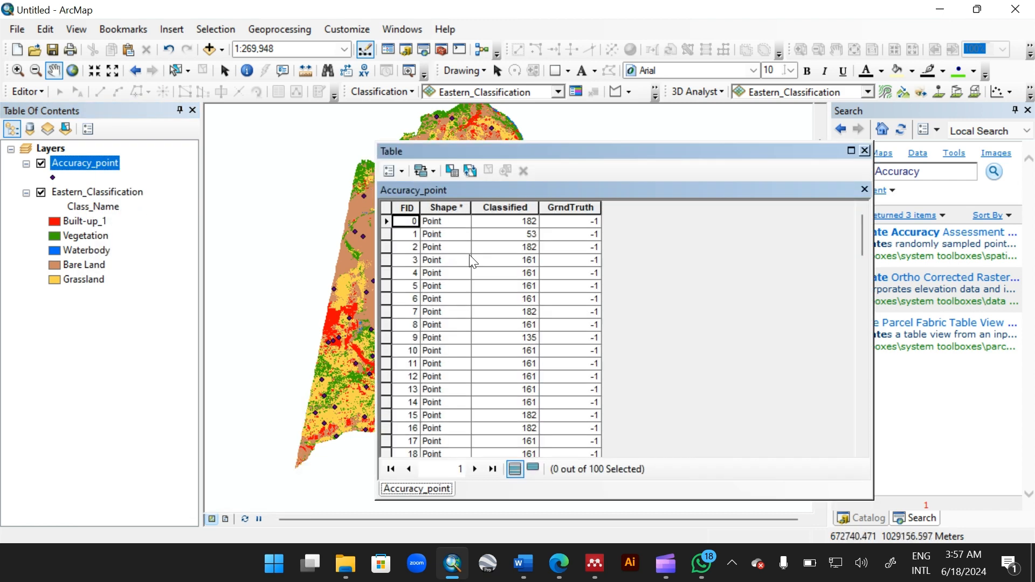
click(521, 209)
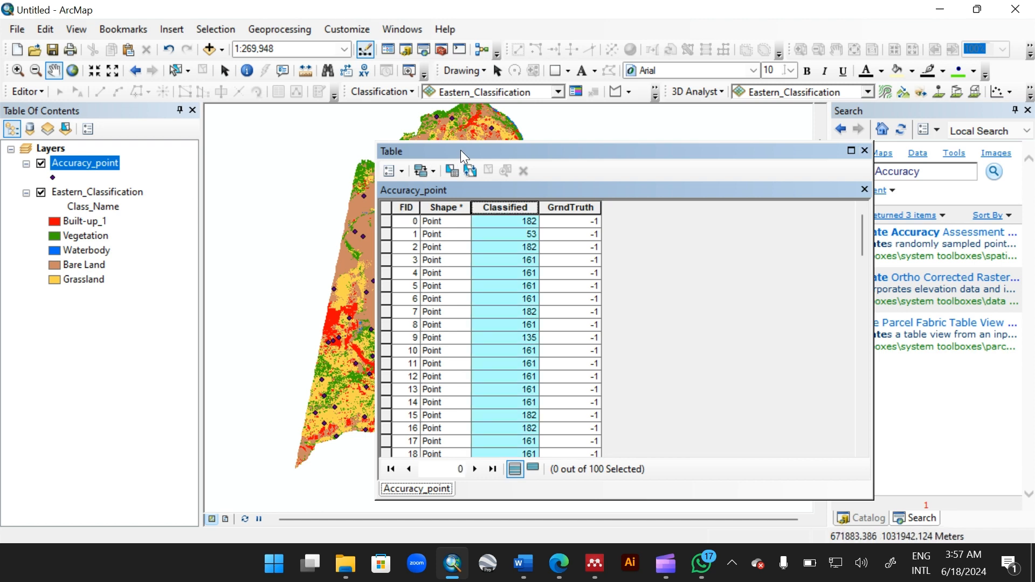
click(570, 210)
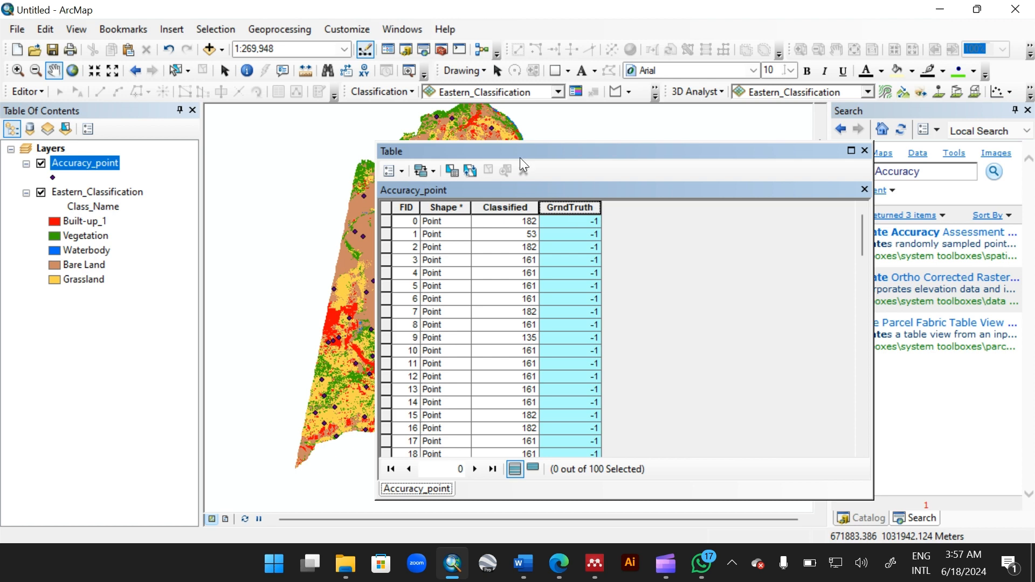
drag(578, 156, 588, 157)
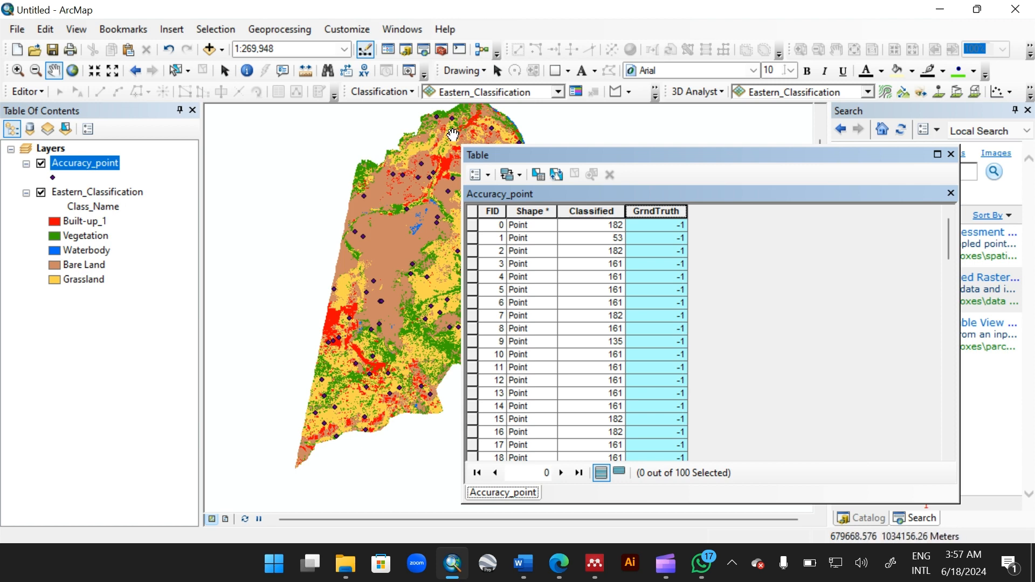
click(576, 225)
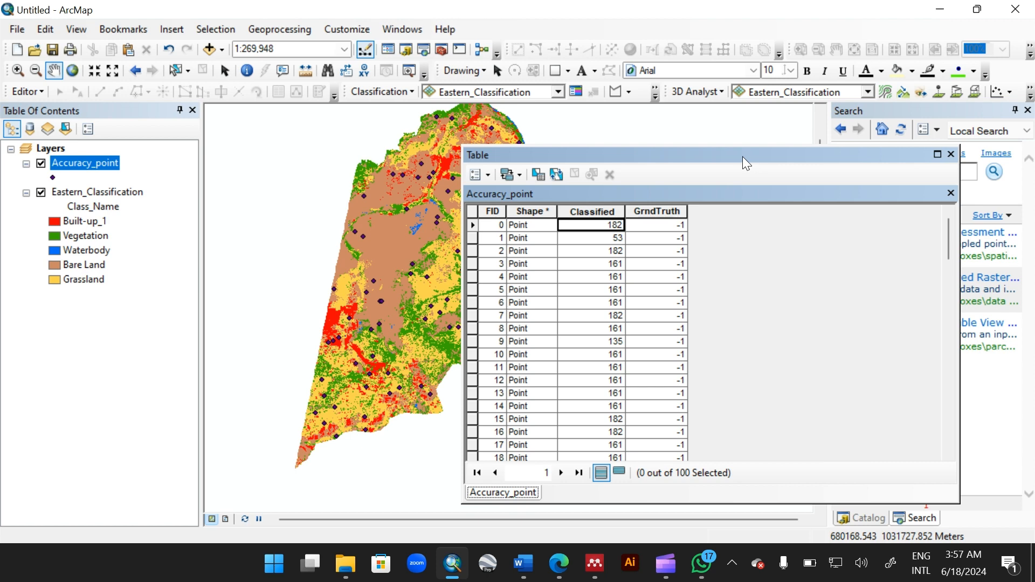
drag(368, 198, 342, 198)
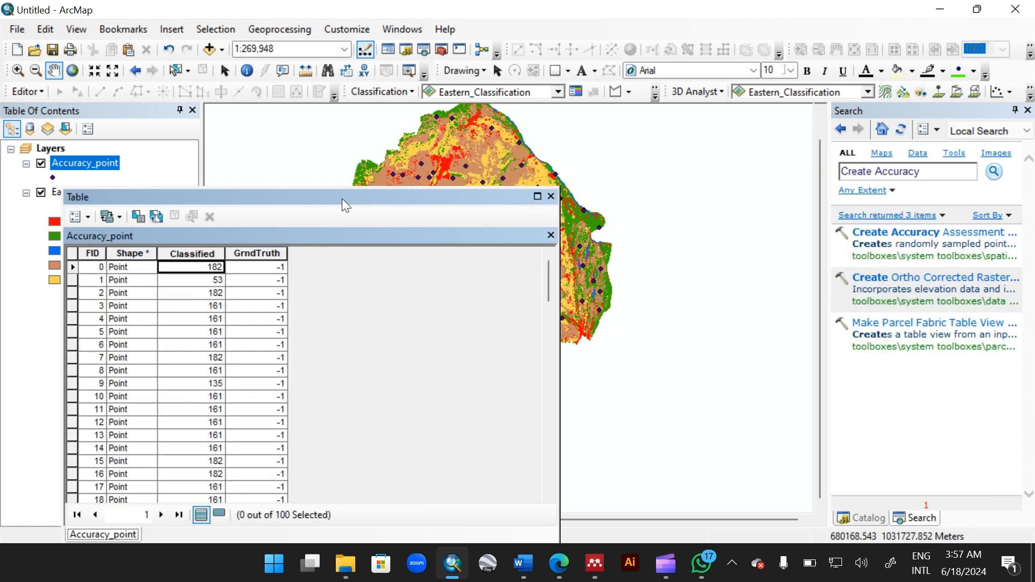
Step: Close the attribute table and search for the Layer to KML tool
click(551, 196)
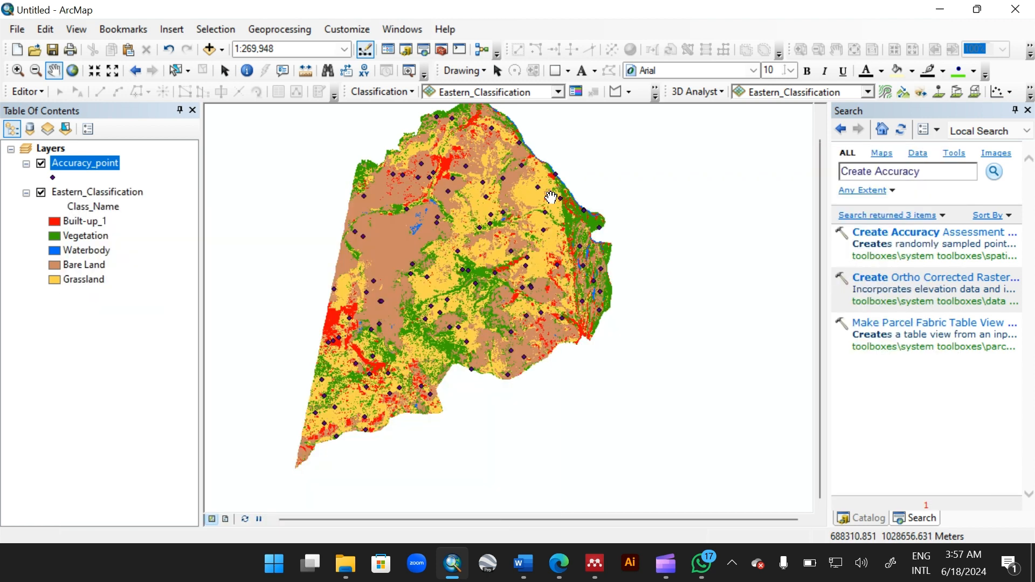
click(931, 173)
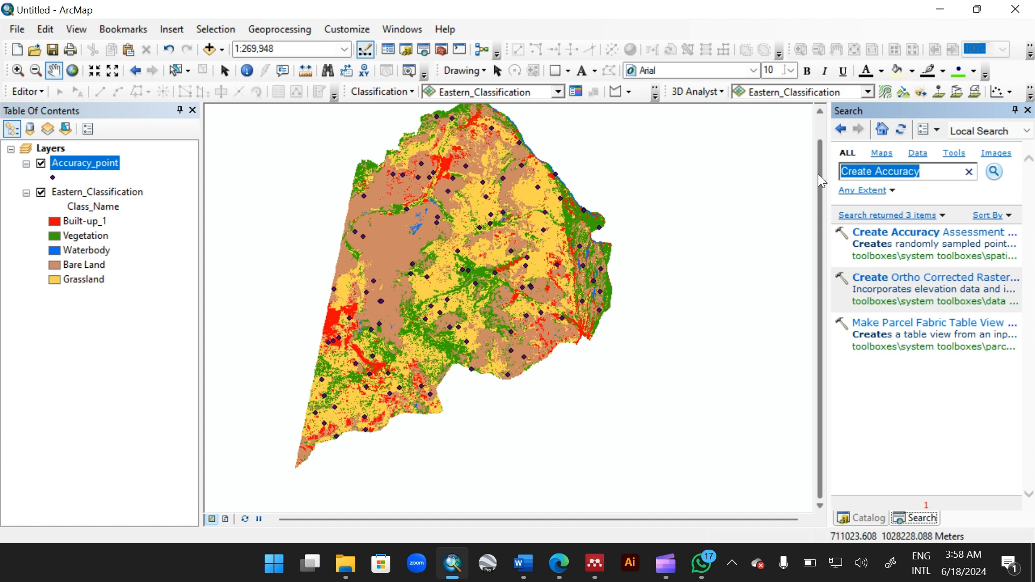
text(Layer )
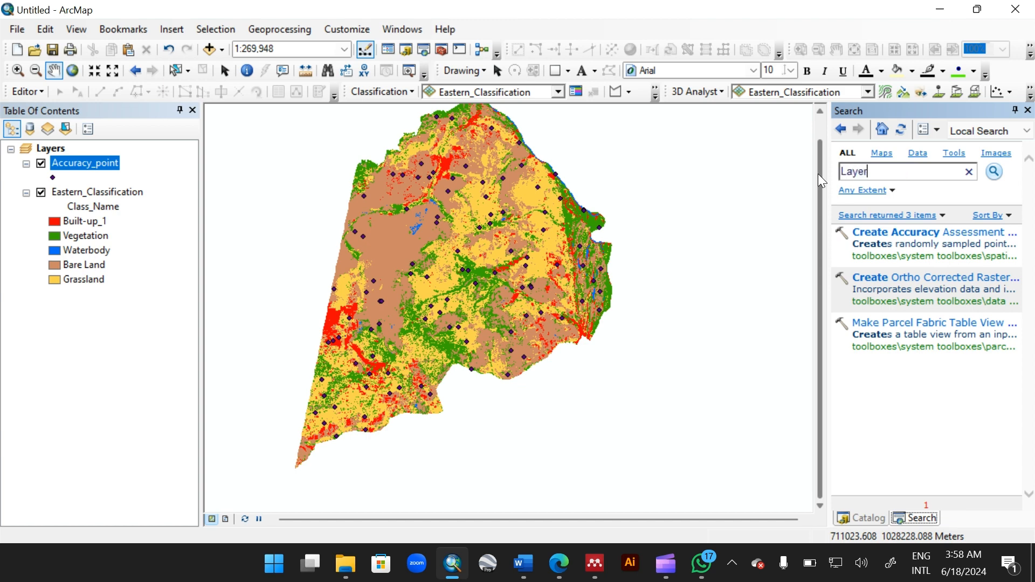
text(to Km)
text(kml)
click(487, 565)
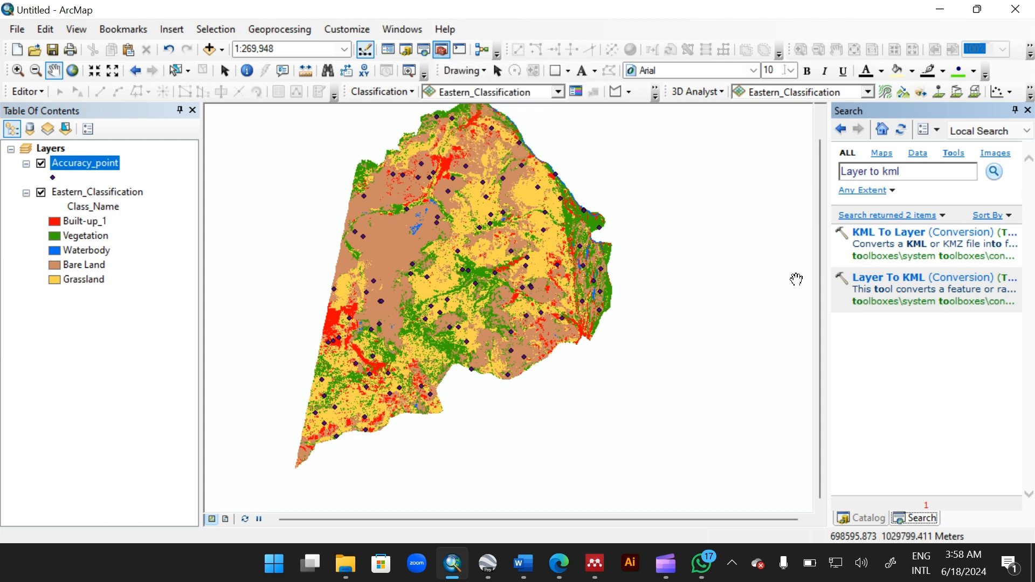
Step: Open the Layer To KML tool and set its input layer to Accuracy_point
click(893, 276)
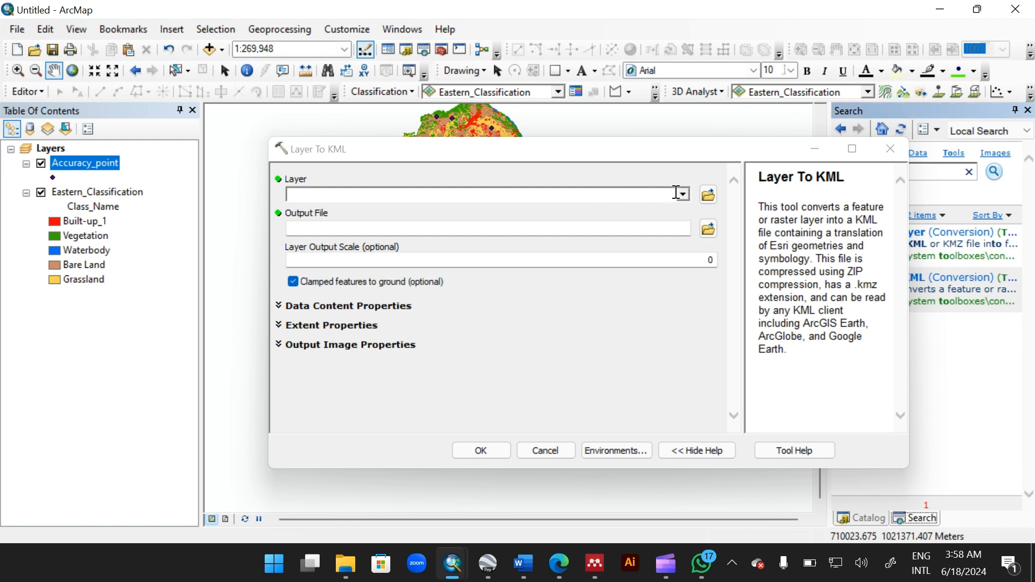
click(652, 195)
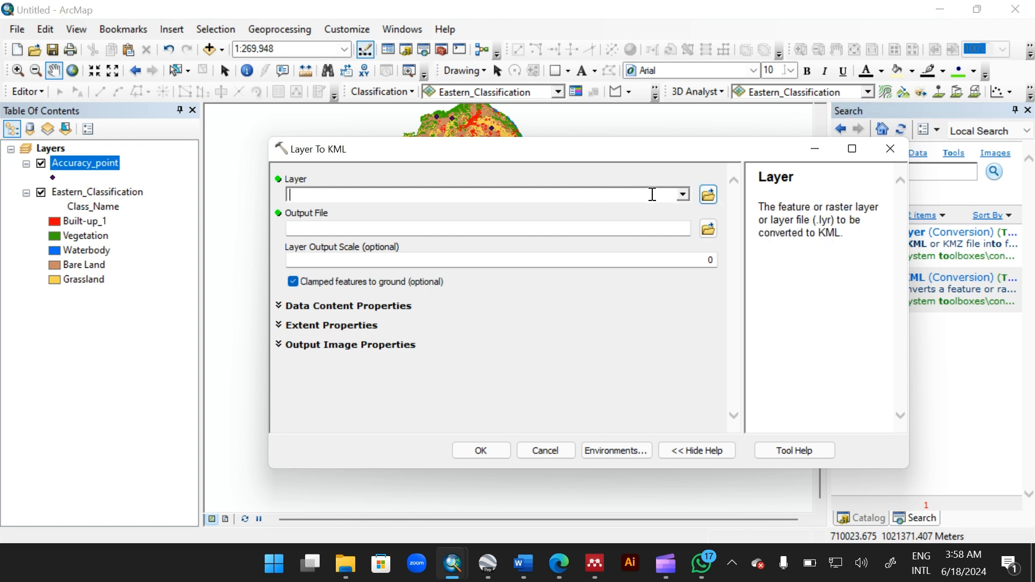
click(683, 194)
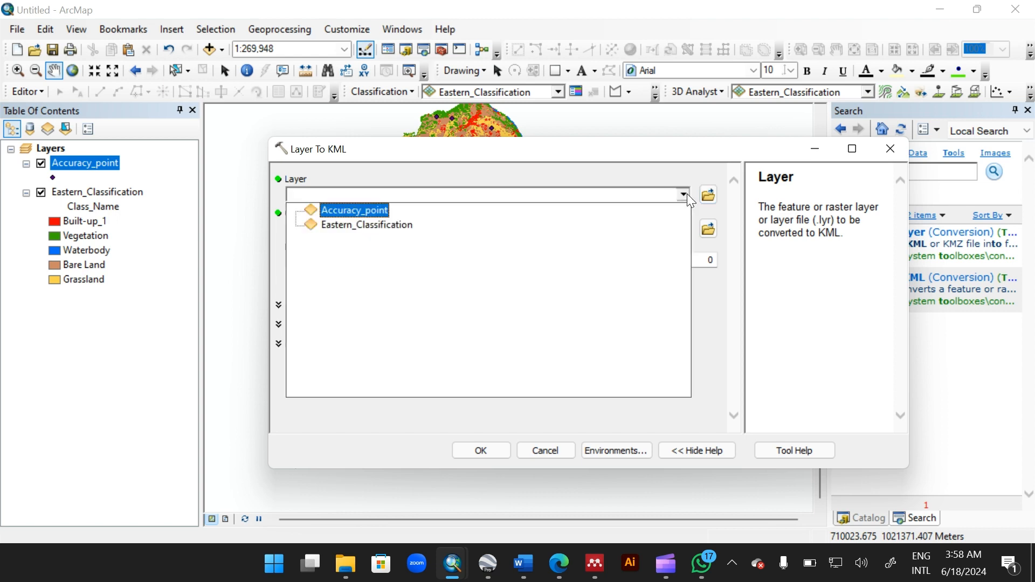
click(372, 215)
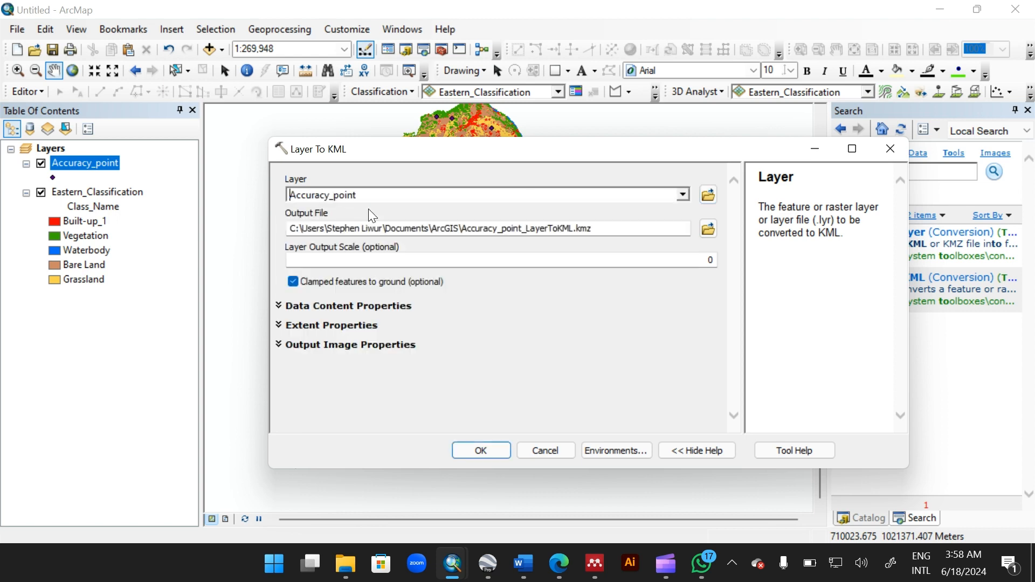
Step: Set the output file to Accuracy point.kmz in the Practa folder and run the conversion
click(708, 229)
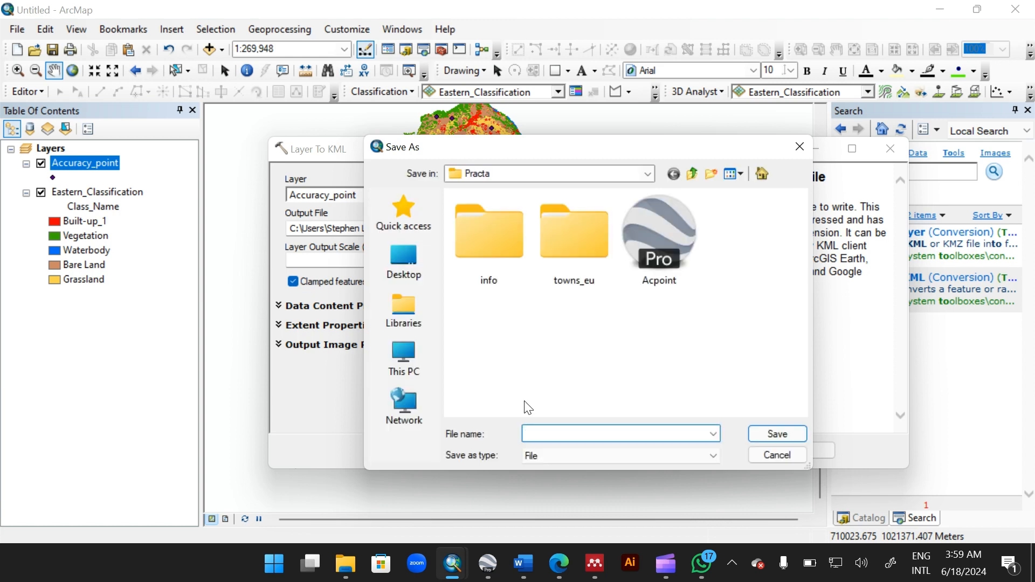
text(Accur)
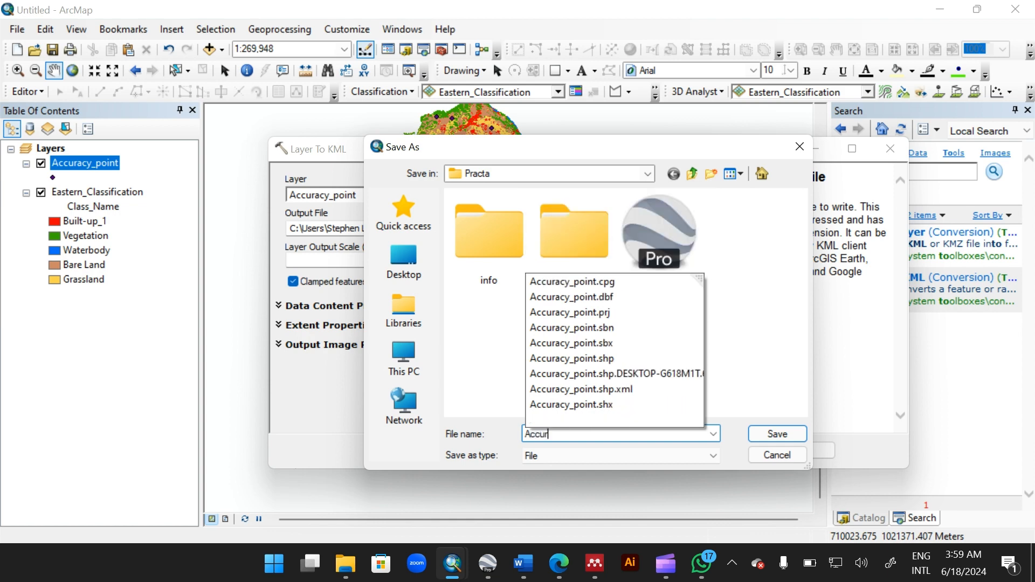
text(acy point)
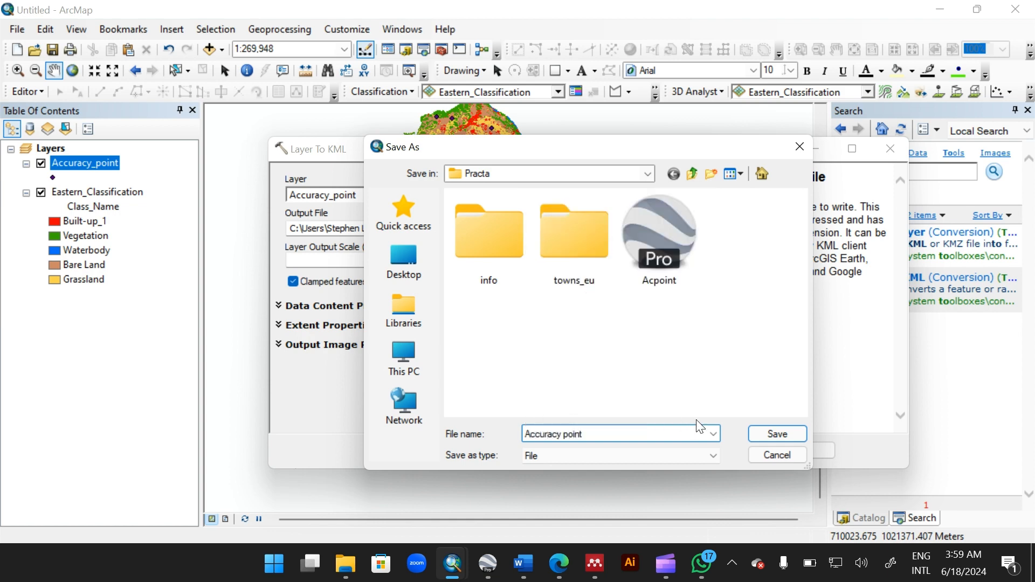
click(768, 432)
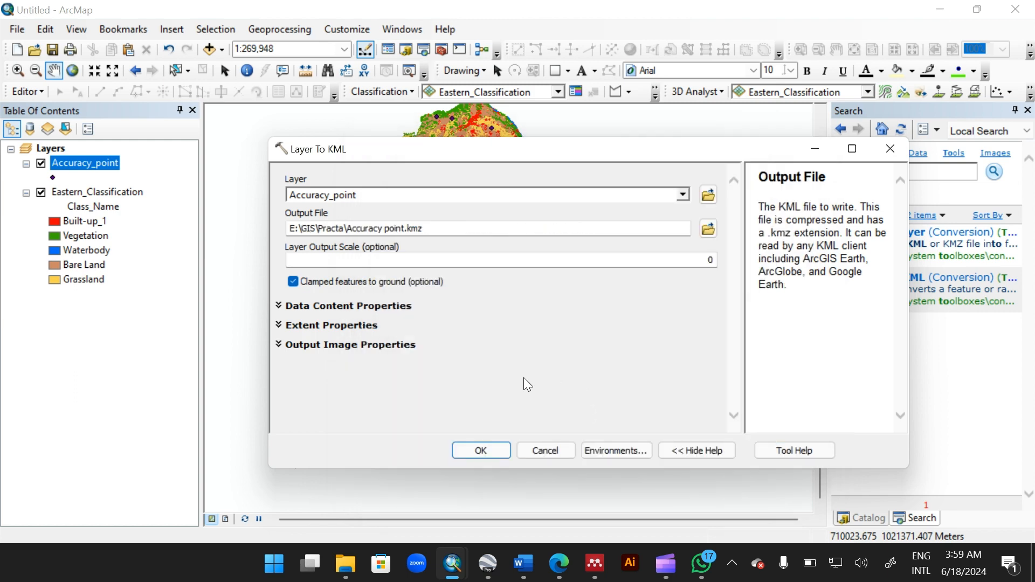
click(467, 454)
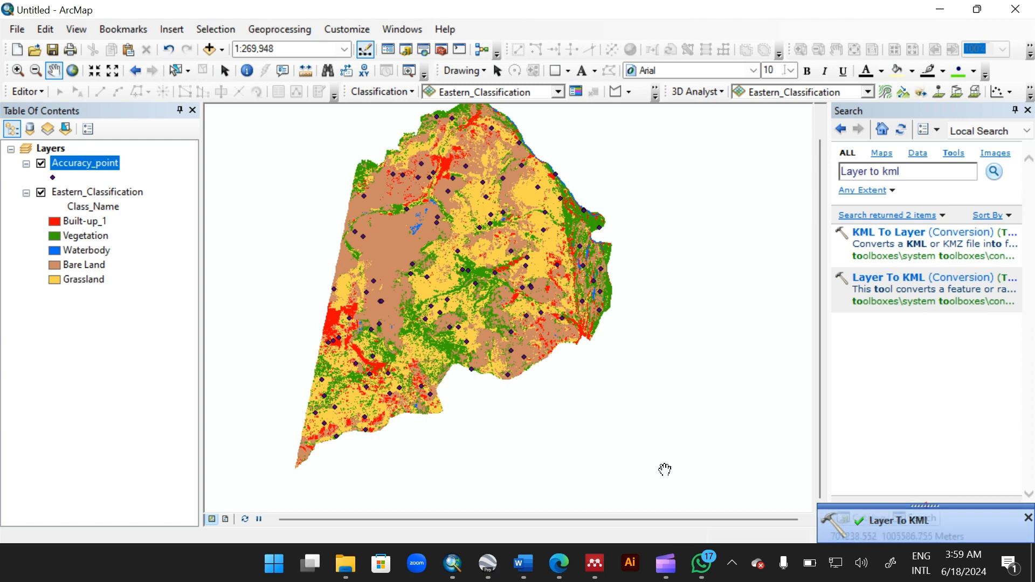
Step: Switch to Google Earth Pro, dismiss the start-up tips, and open the Accuracy point KMZ from the Practa folder
click(487, 563)
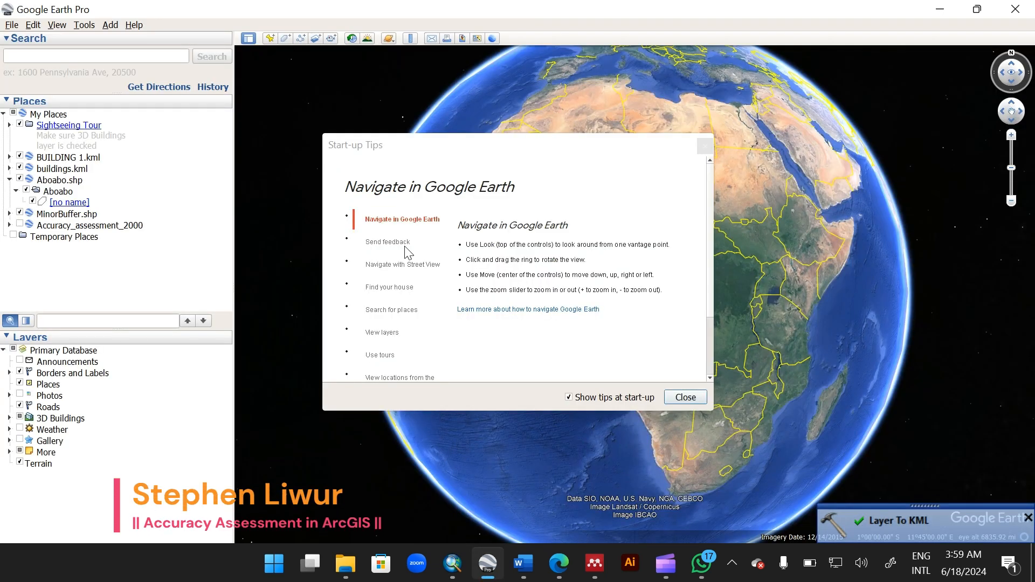
click(680, 398)
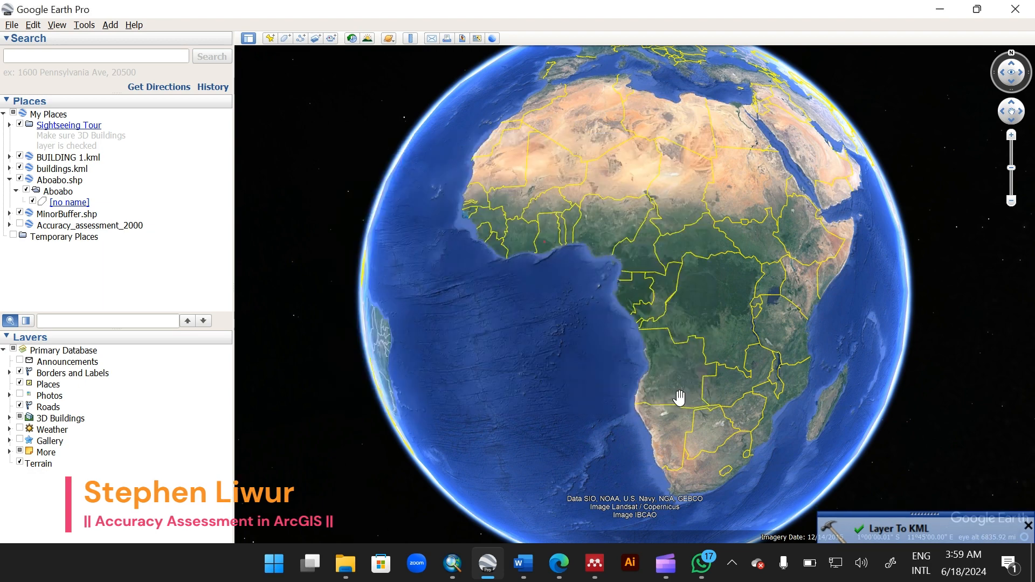
click(12, 25)
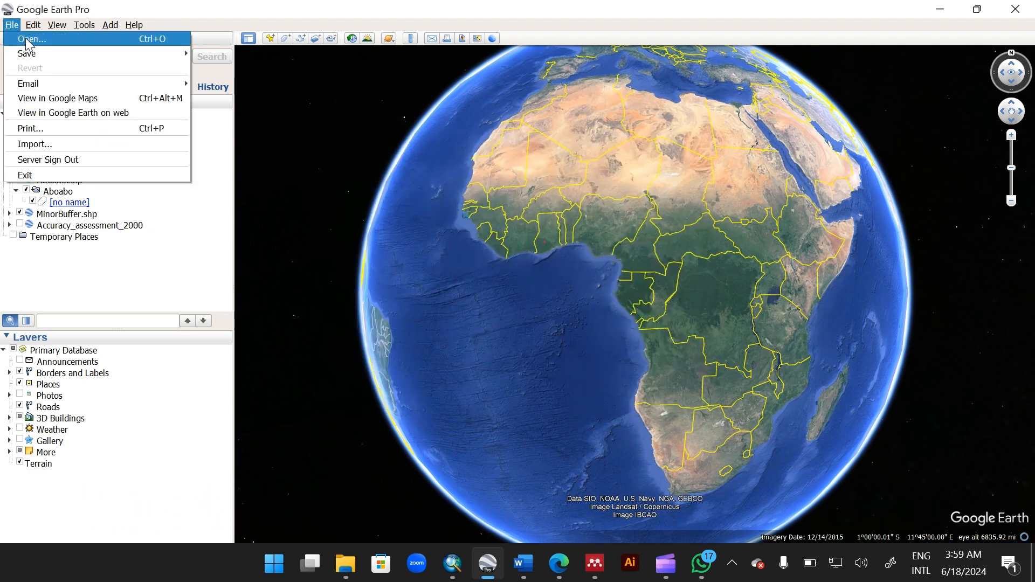
key(Escape)
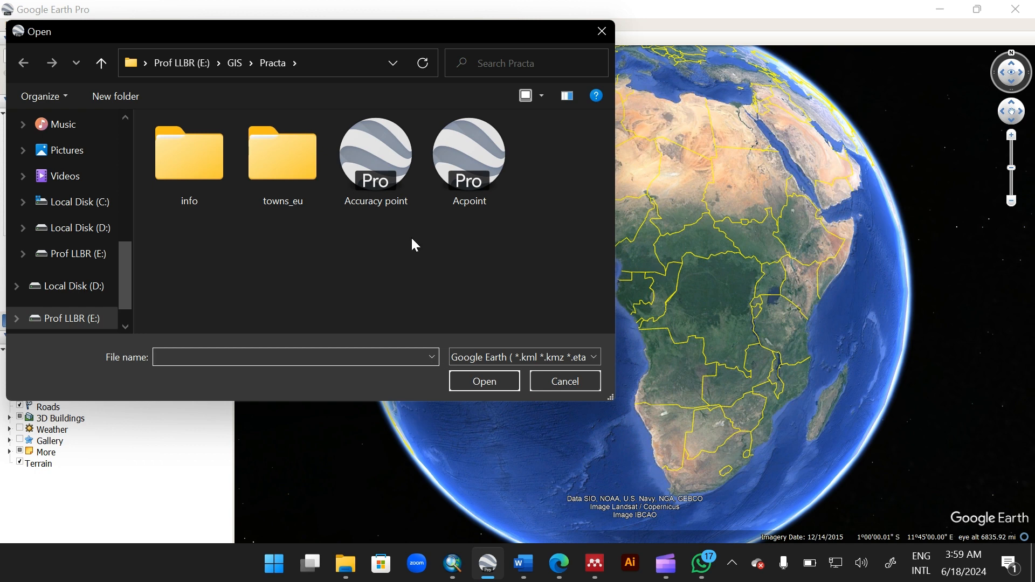
click(392, 203)
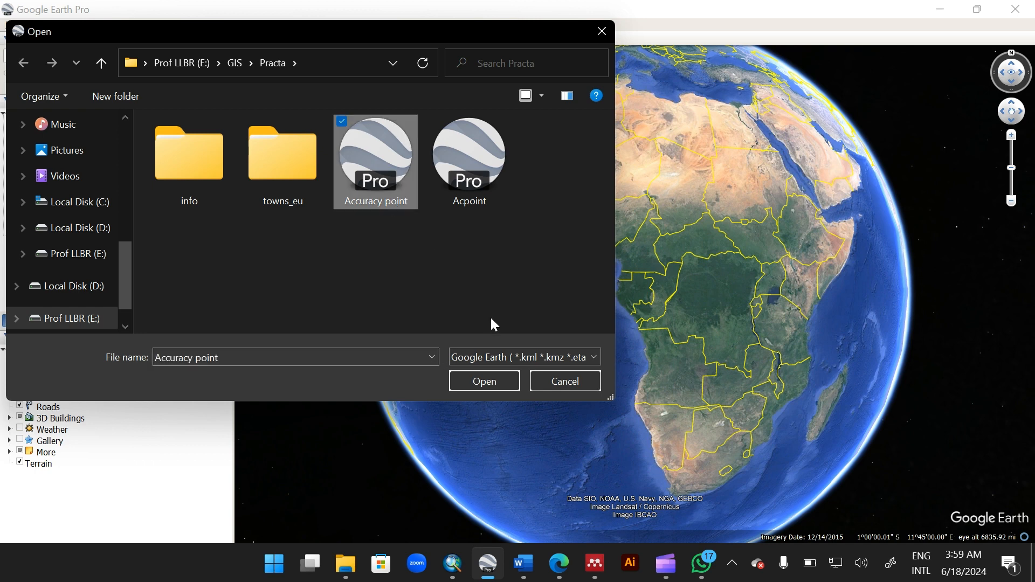
click(474, 382)
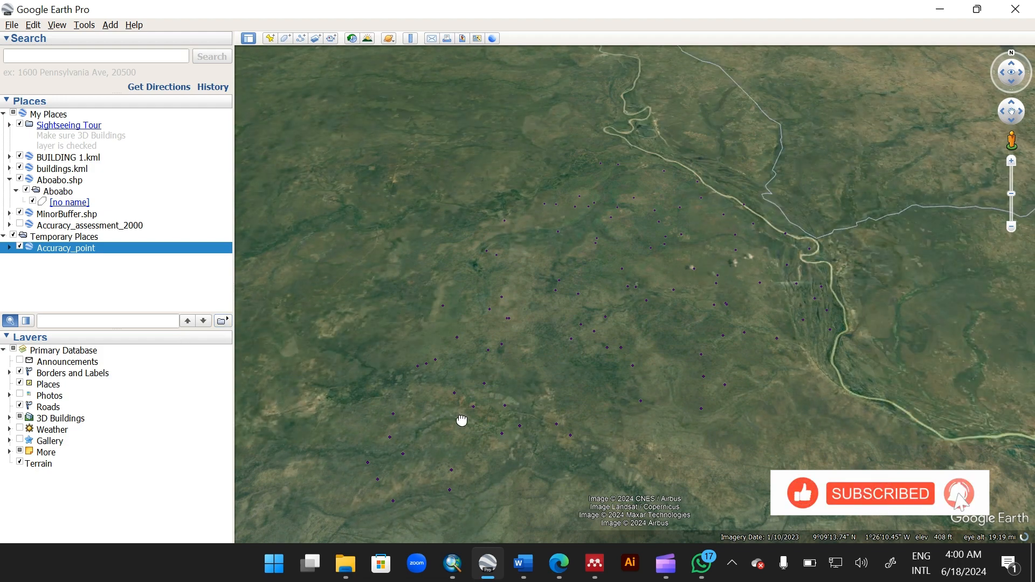
Step: Turn on historical imagery and move the time slider to inspect imagery around the accuracy points
drag(462, 419, 462, 391)
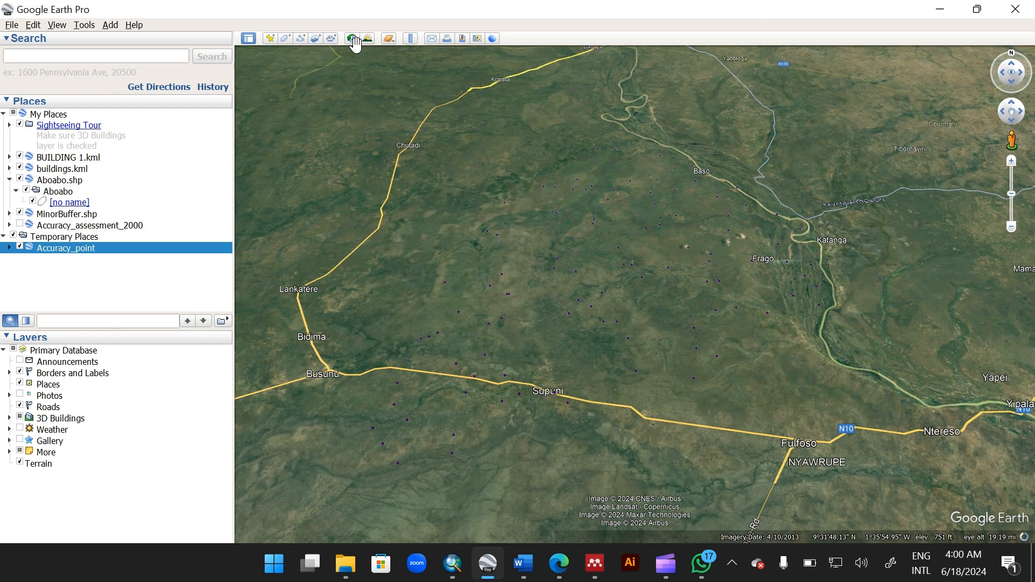
click(353, 39)
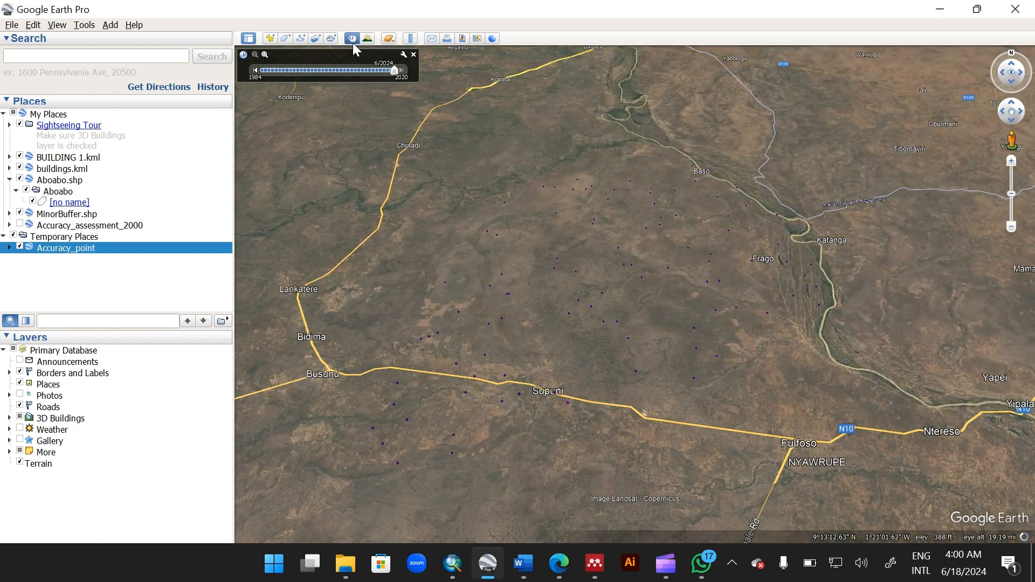
click(256, 70)
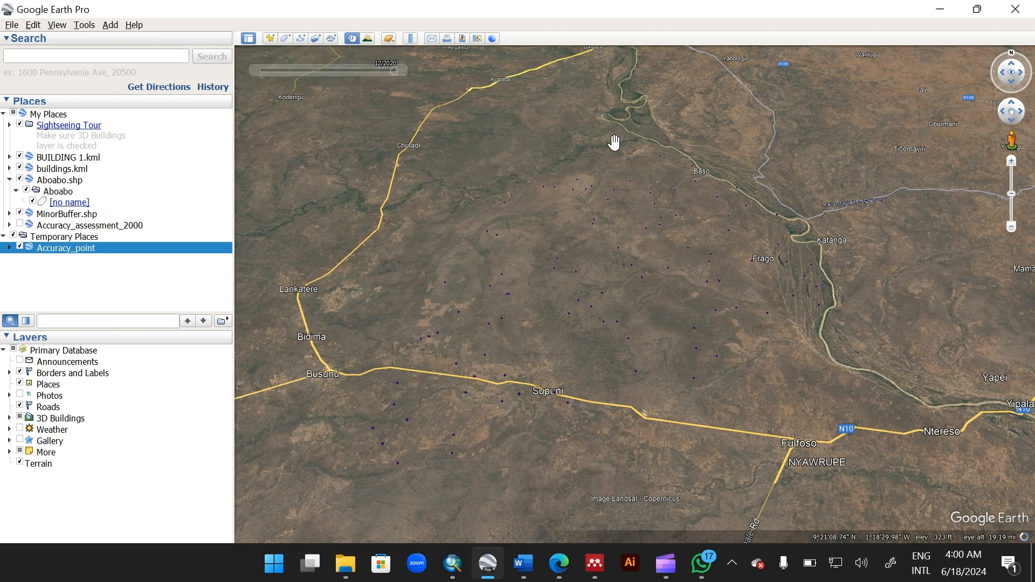
scroll(615, 143, up, 3)
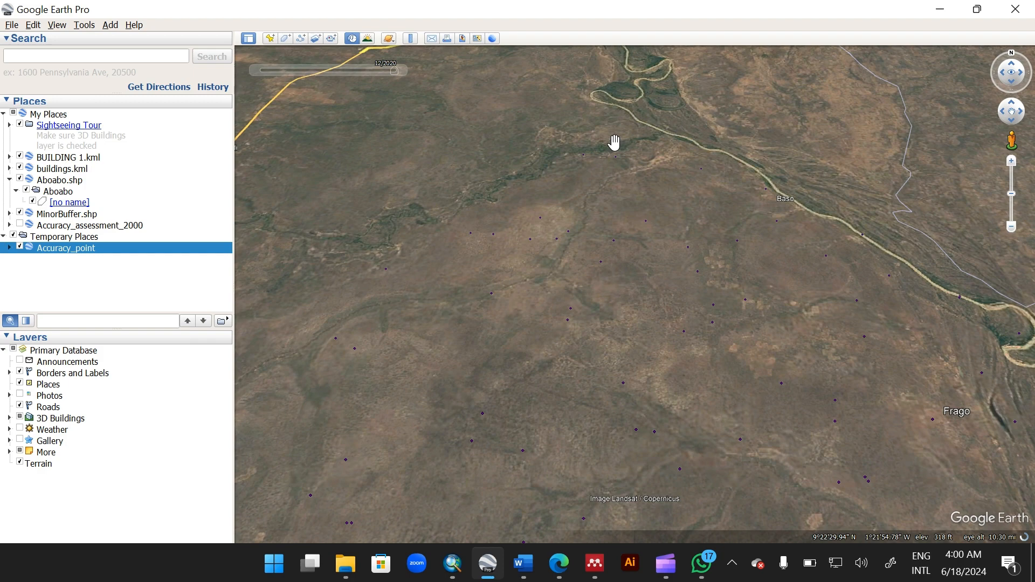
Step: Switch back to ArcMap and open the Accuracy_point attribute table
click(939, 11)
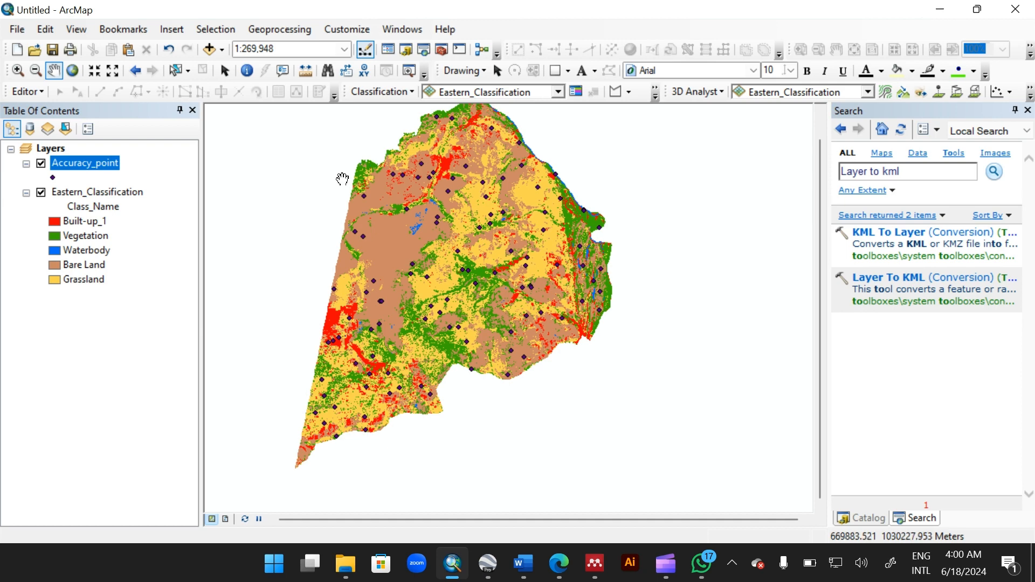
right_click(104, 162)
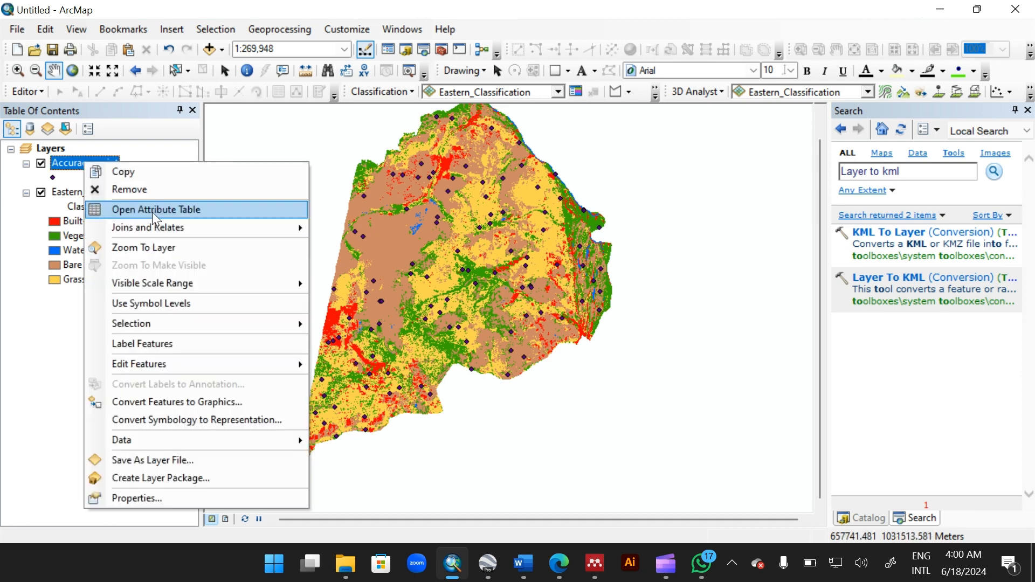
click(152, 212)
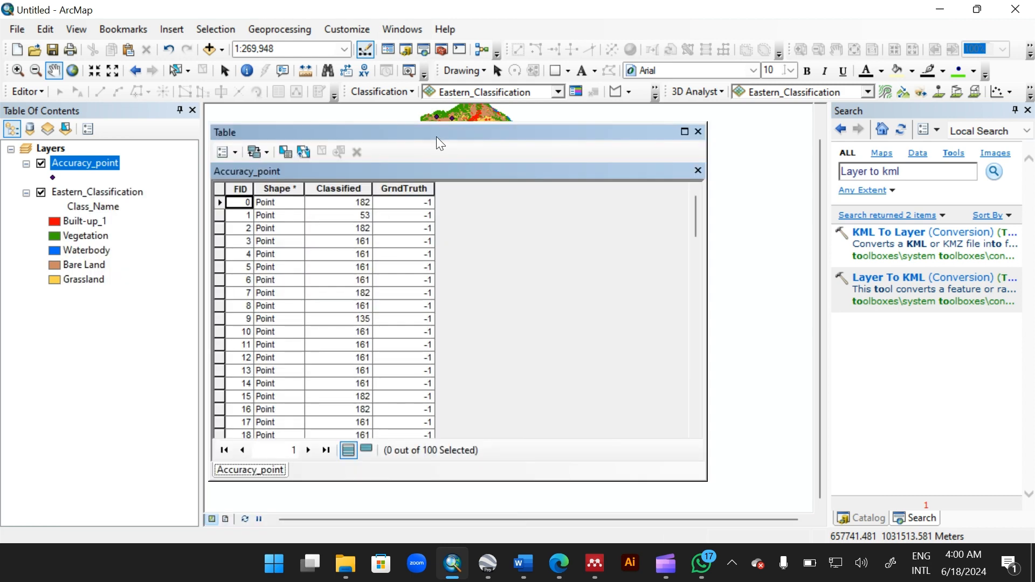
Step: Sort the Classified field in ascending order and move the table window beside the map
click(346, 186)
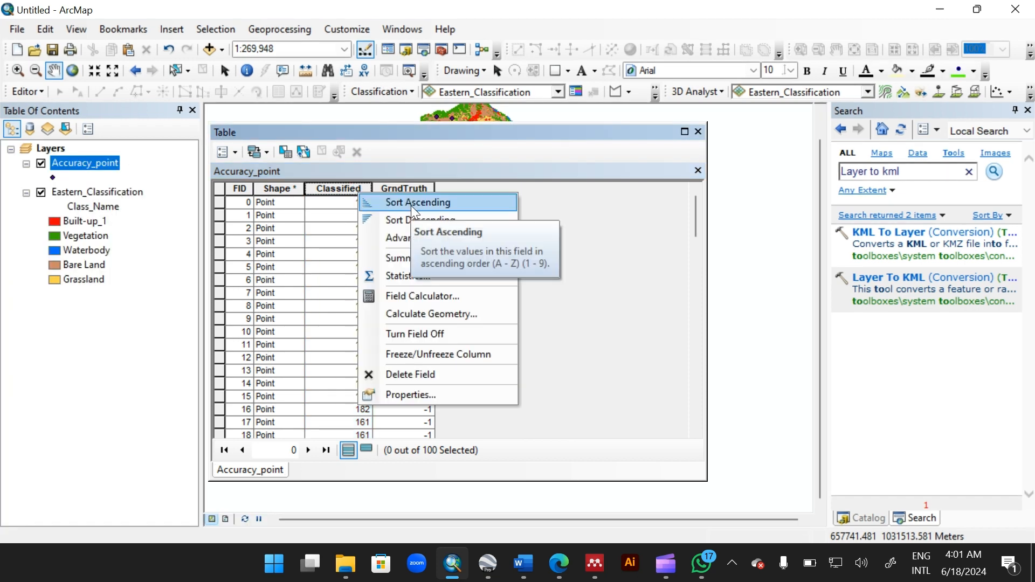
click(412, 206)
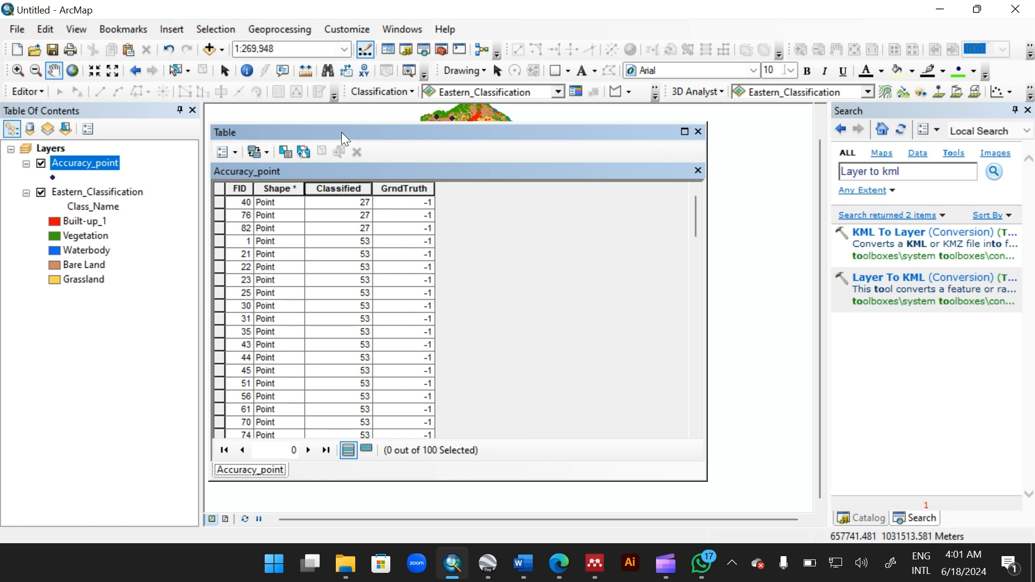
drag(343, 136, 586, 252)
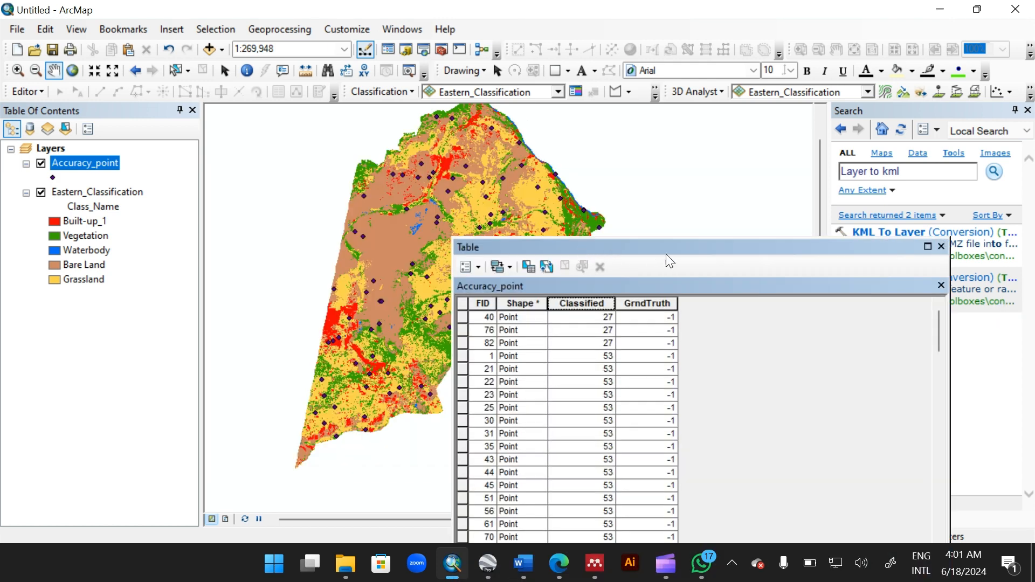
drag(687, 254, 824, 261)
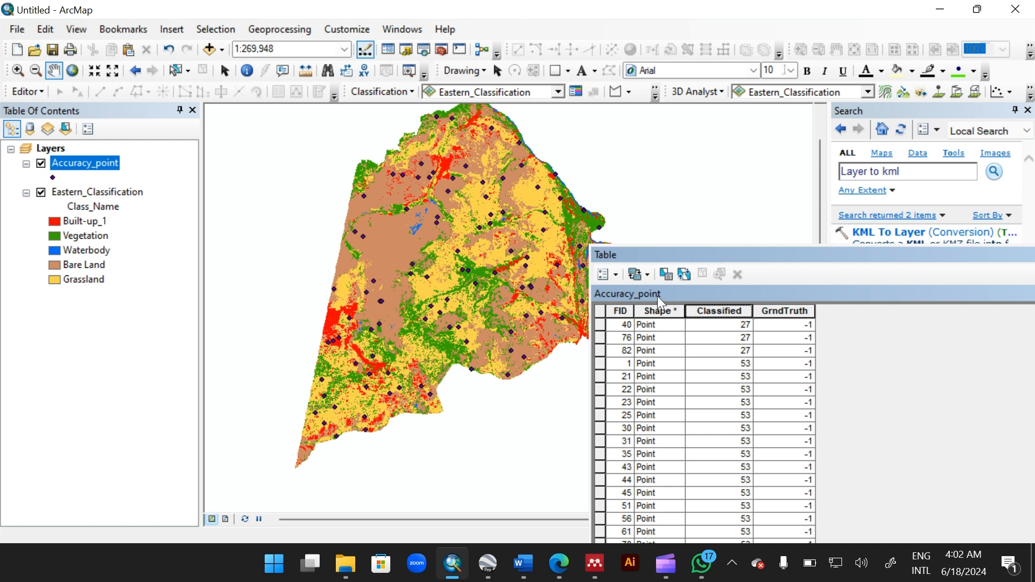
Step: Select the FID 40 point in the table and compare its map location with the Google Earth imagery
click(600, 325)
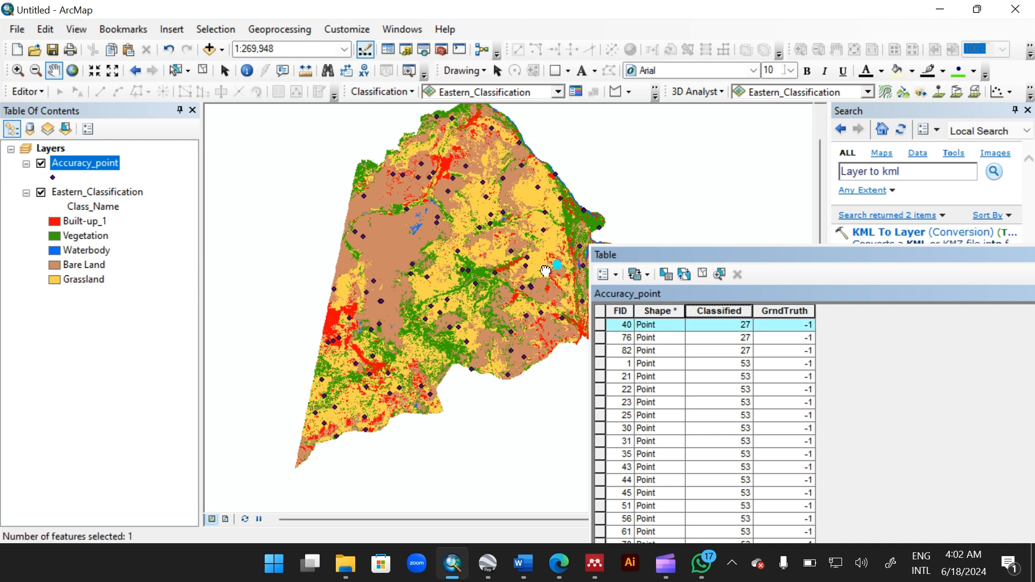
drag(560, 270, 519, 272)
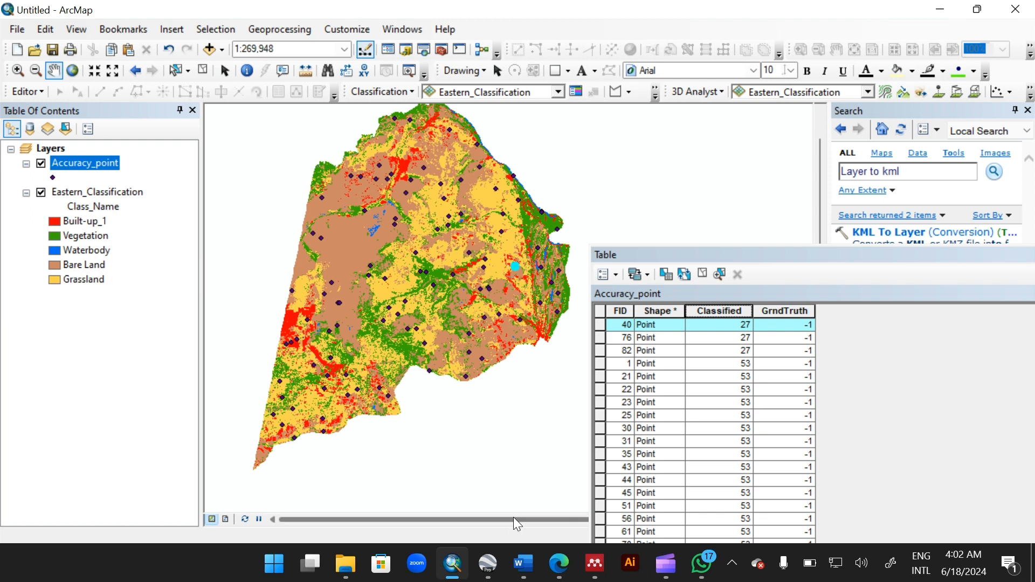
click(488, 564)
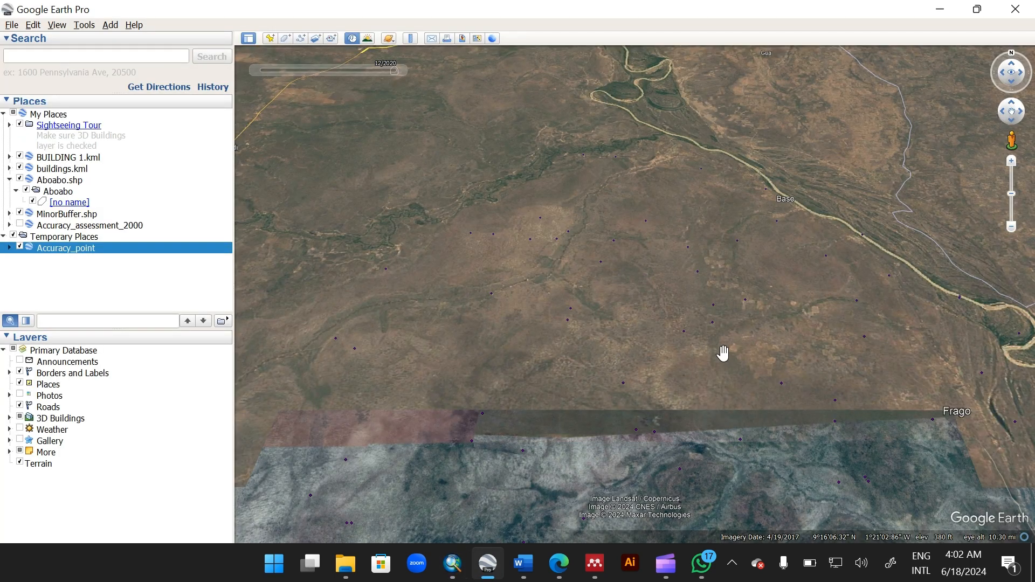
drag(722, 354, 470, 297)
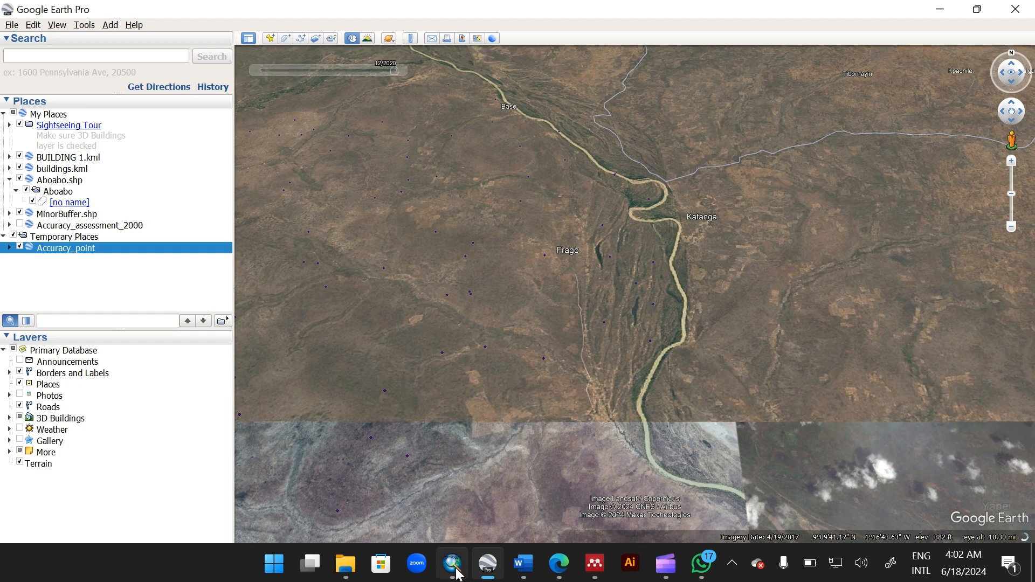
mouse_move(451, 563)
click(472, 498)
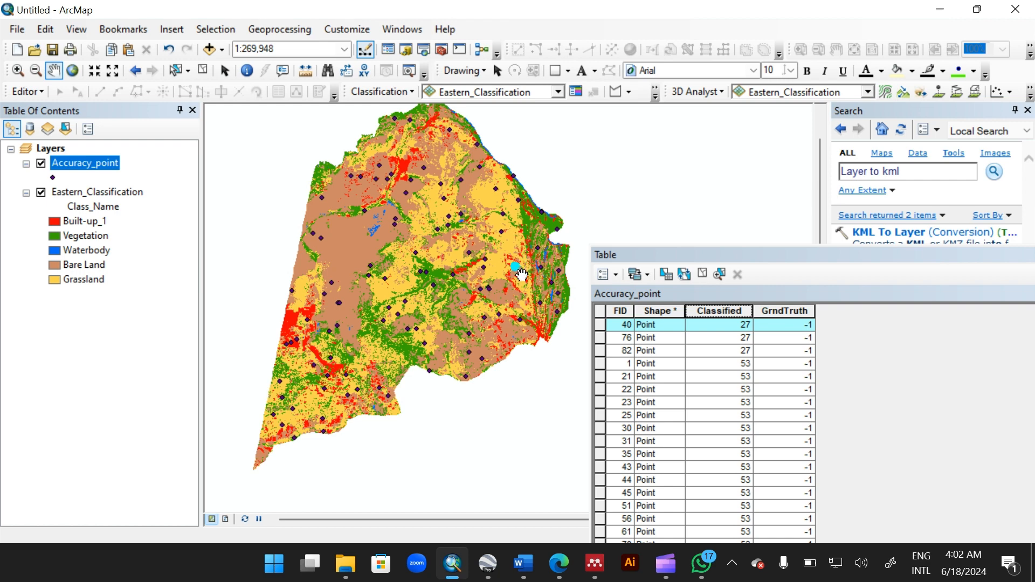
Step: Switch to Google Earth and zoom in on the FID 40 point location to inspect its land cover
click(939, 10)
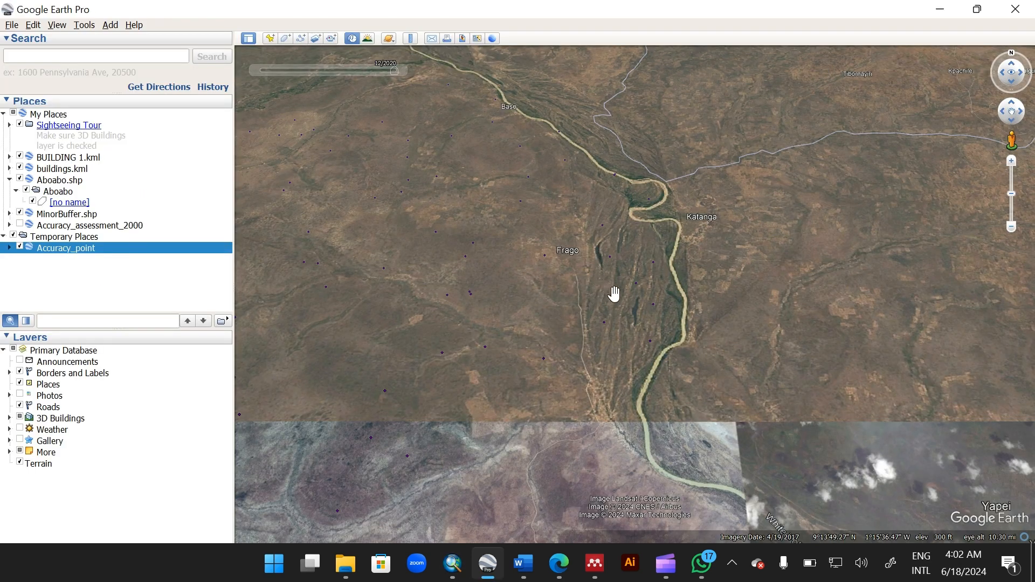
drag(605, 298, 581, 303)
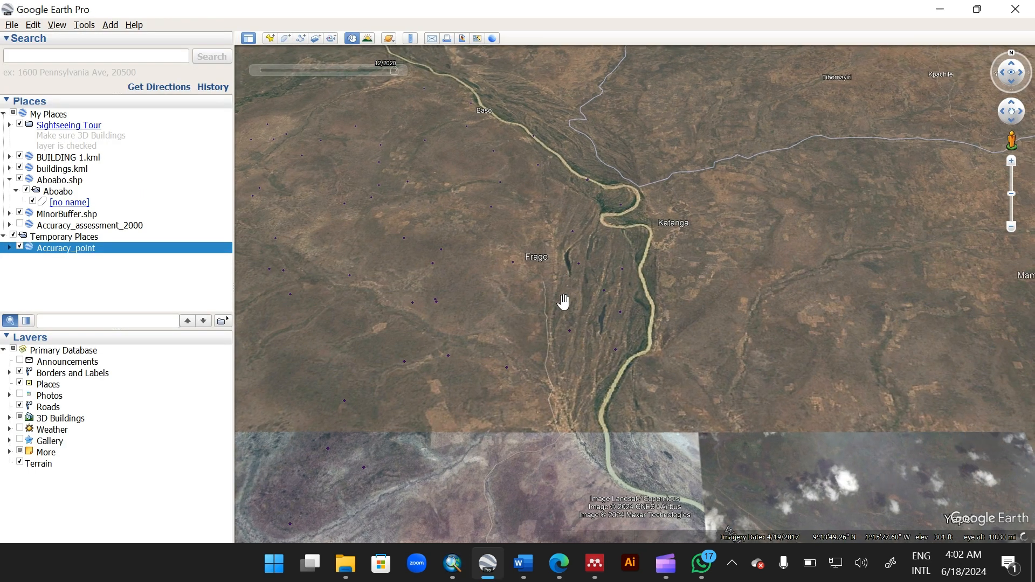
scroll(511, 265, up, 4)
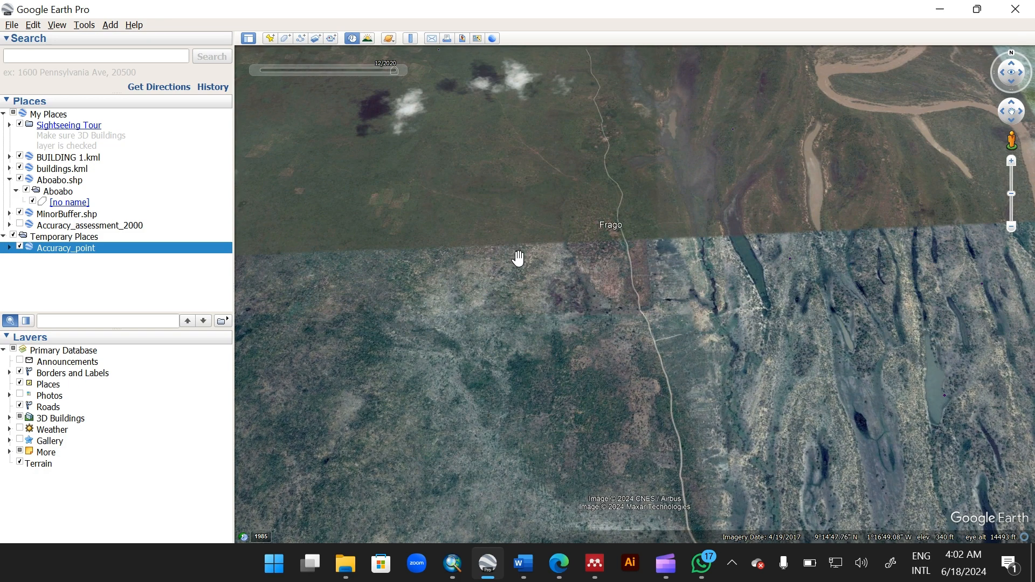
double_click(517, 251)
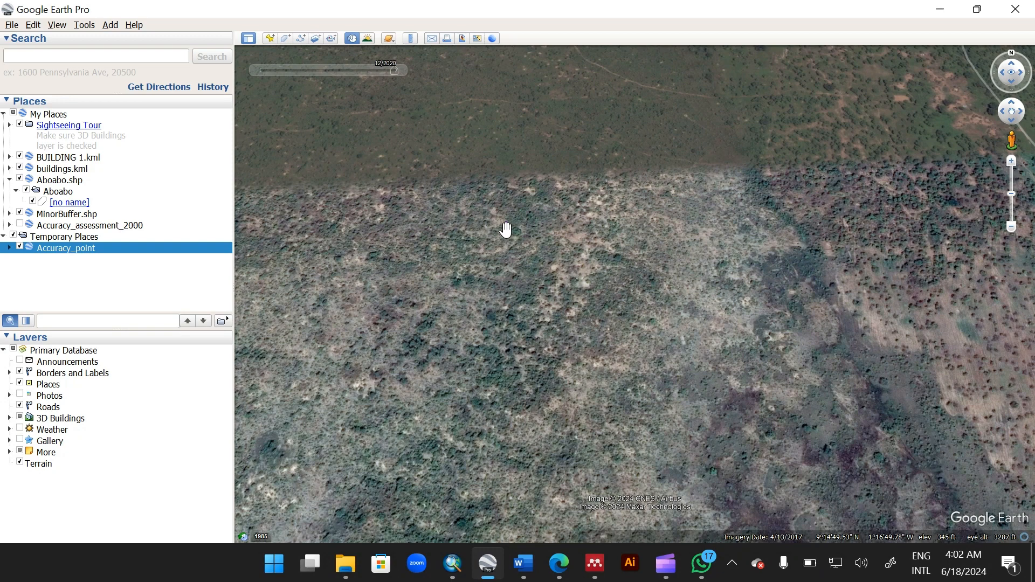
scroll(507, 223, up, 2)
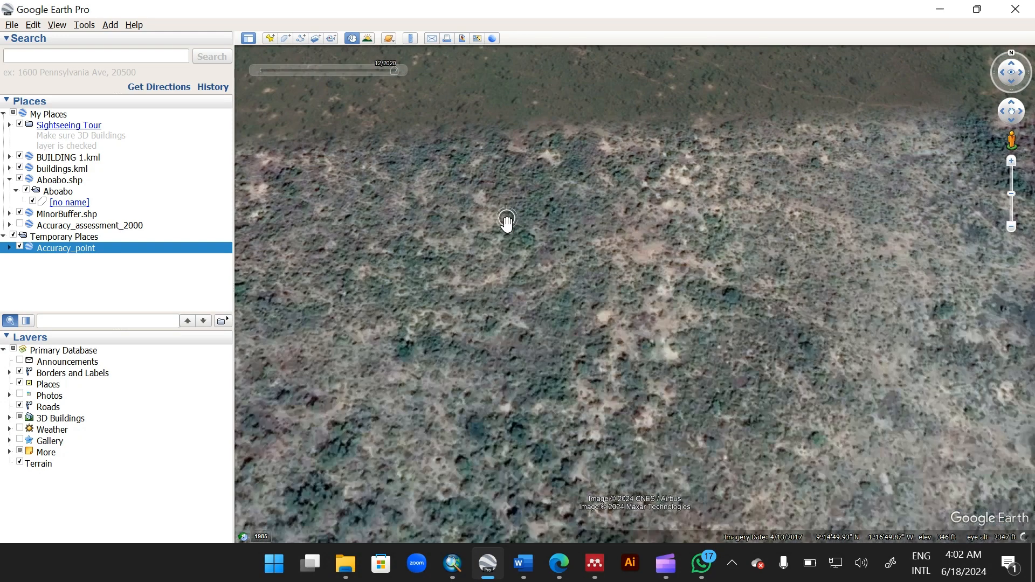
scroll(507, 223, up, 3)
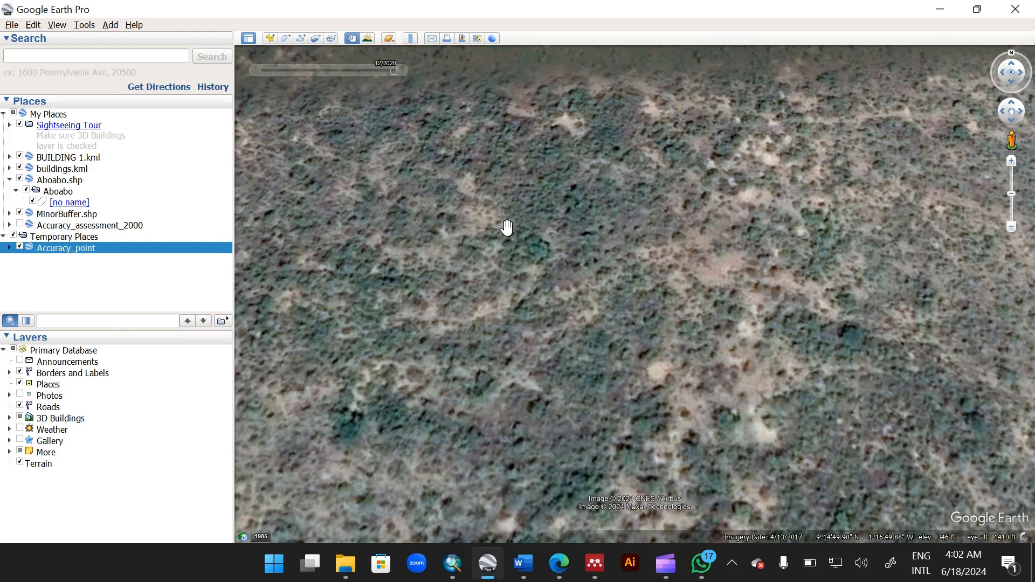
scroll(506, 224, up, 2)
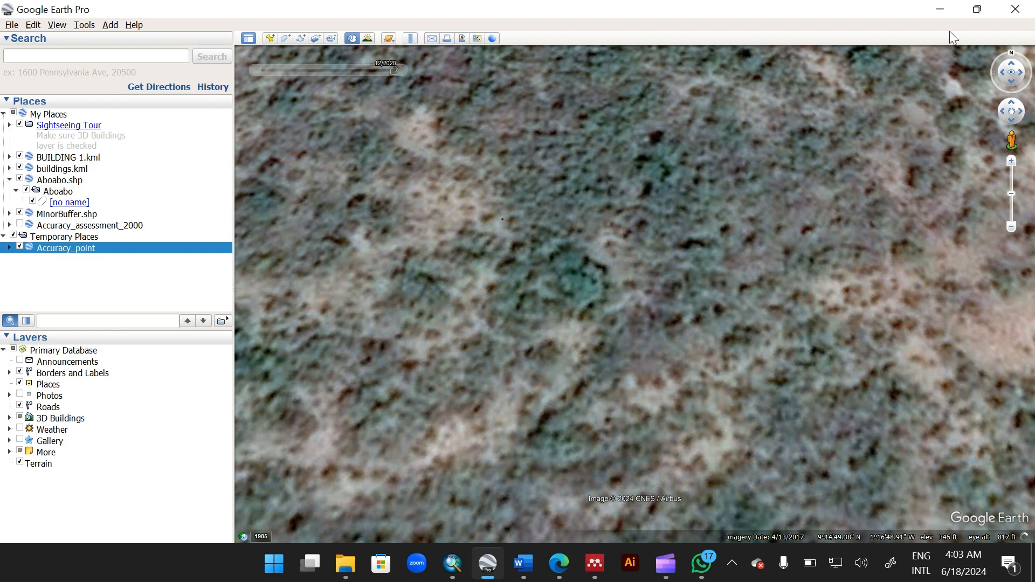
Step: Return to ArcMap and start an edit session on the Accuracy_point layer
click(941, 9)
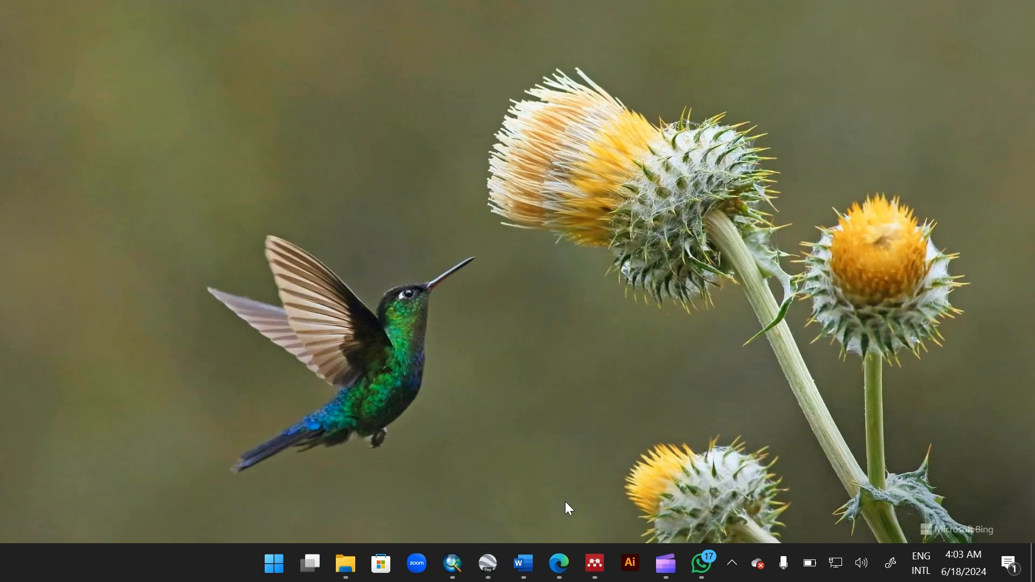
click(453, 564)
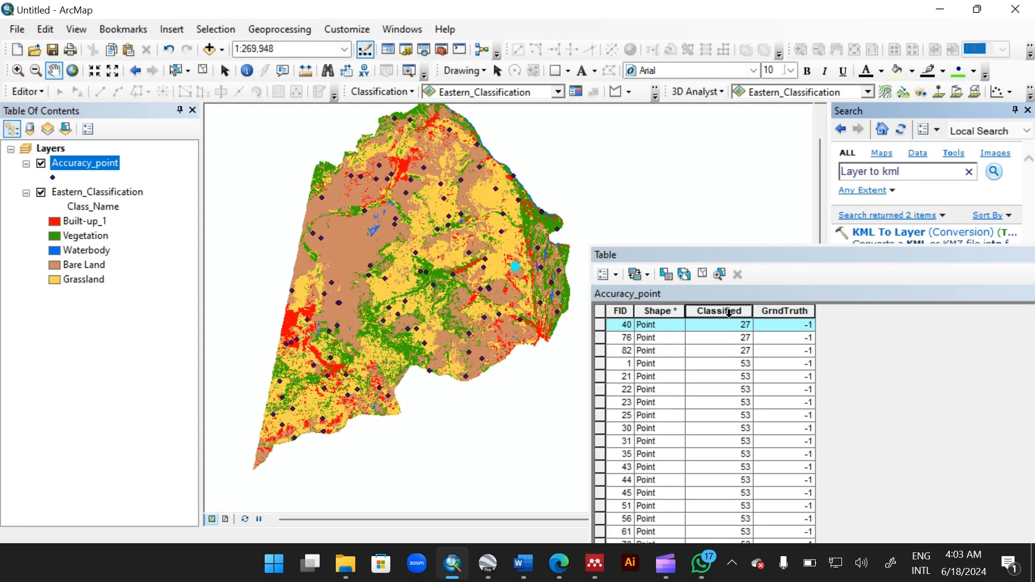
click(780, 326)
click(780, 327)
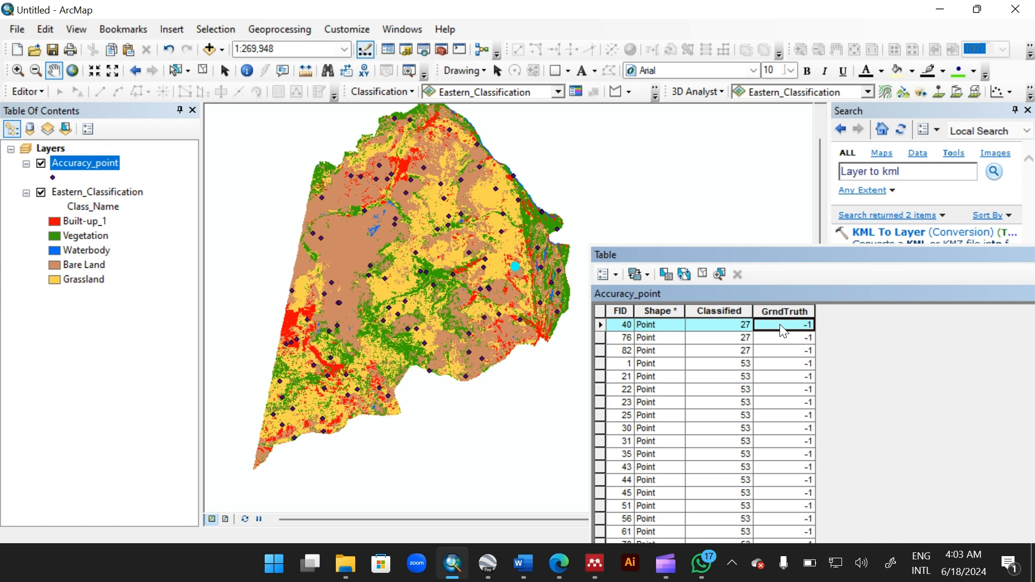
right_click(90, 160)
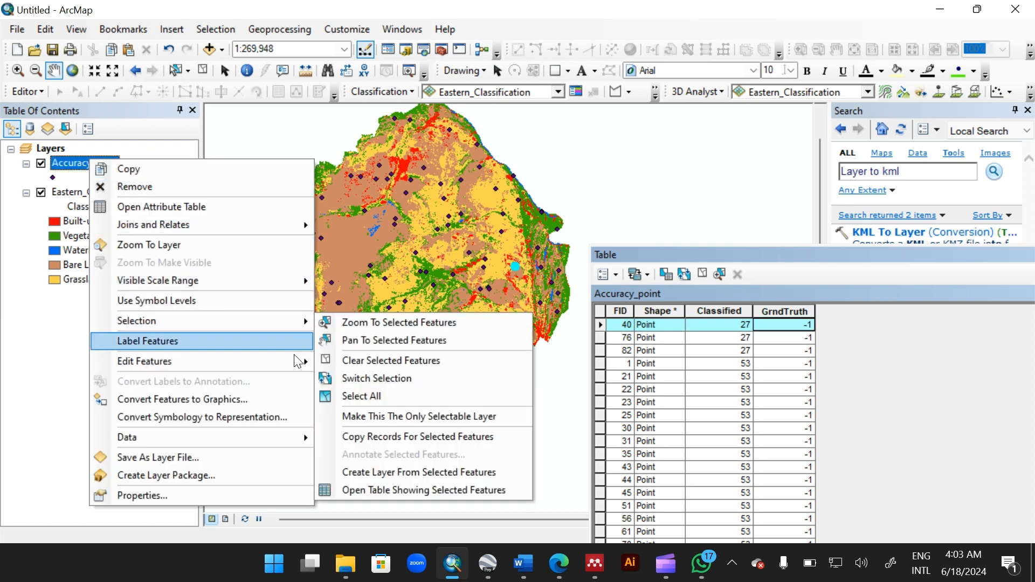
mouse_move(297, 360)
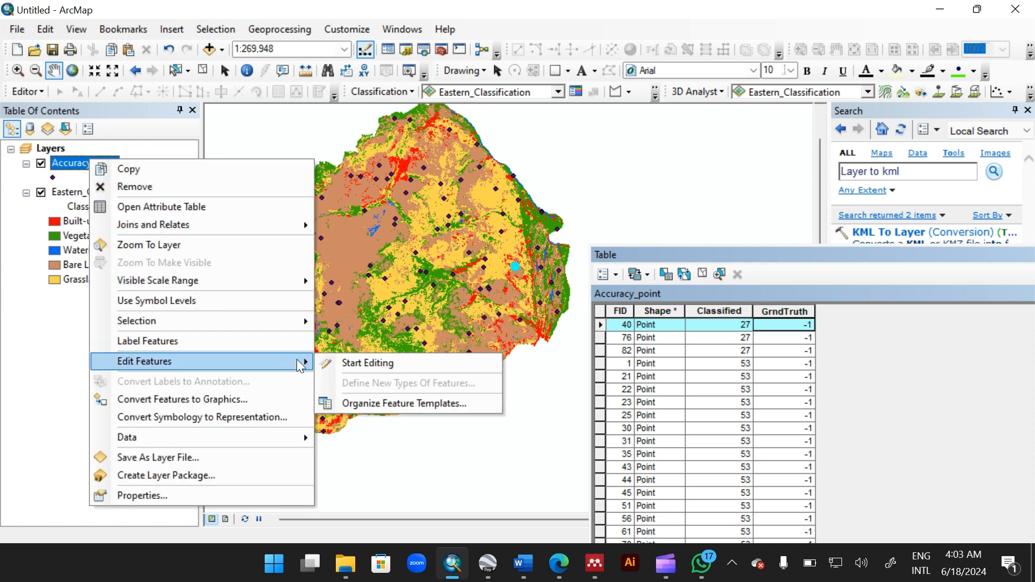
click(343, 363)
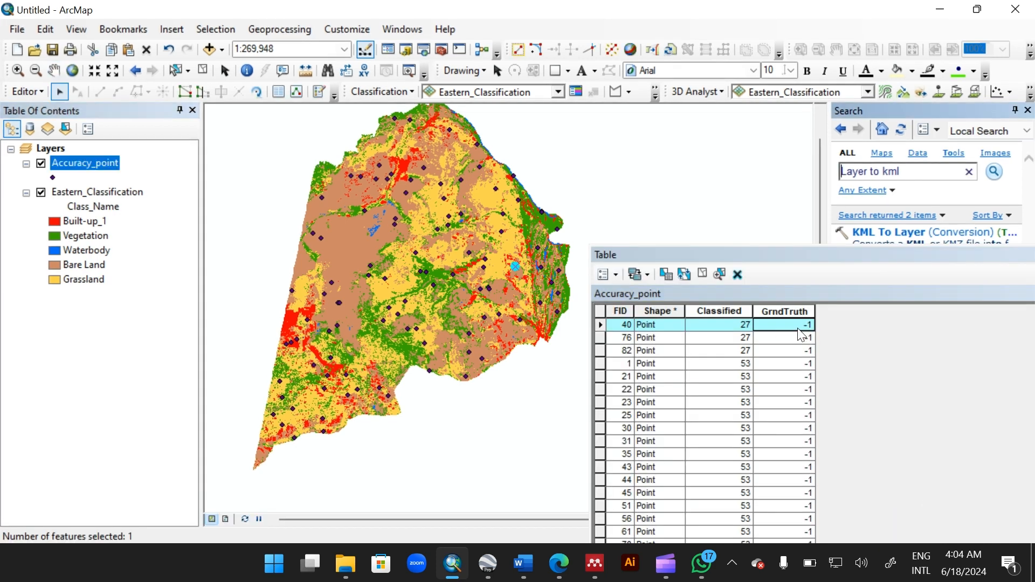
Step: Set the GrndTruth value of the FID 40 point to 182
click(798, 328)
key(BackSpace)
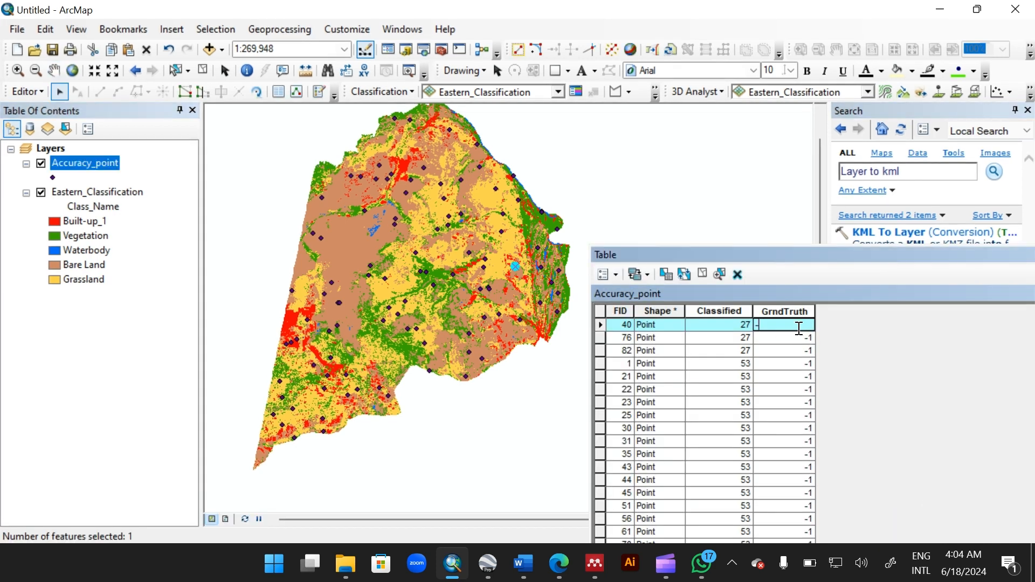
key(BackSpace)
text(182)
click(796, 338)
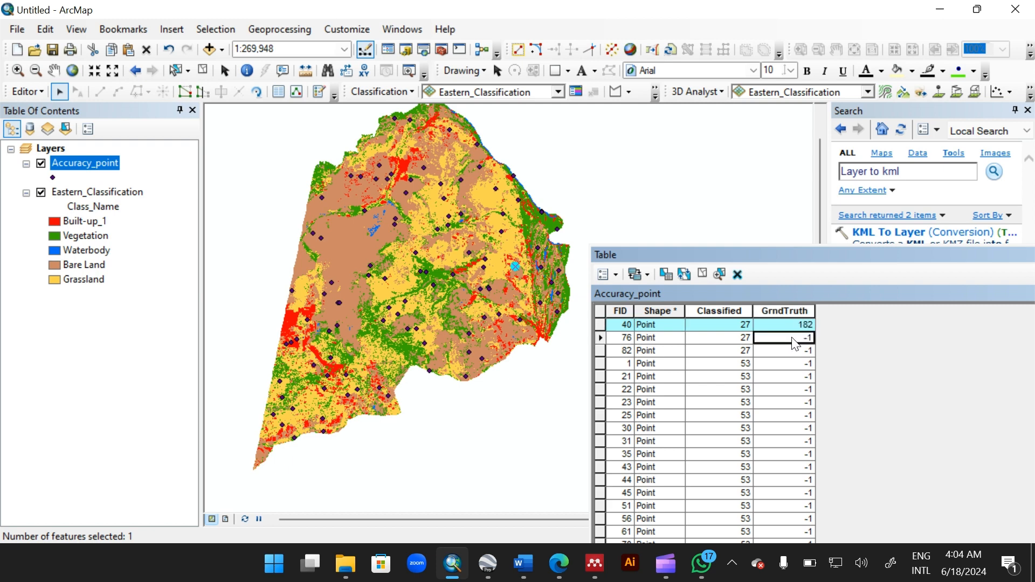
Step: Select the FID 76 point in the table, then switch to Google Earth and zoom out over the area
click(601, 338)
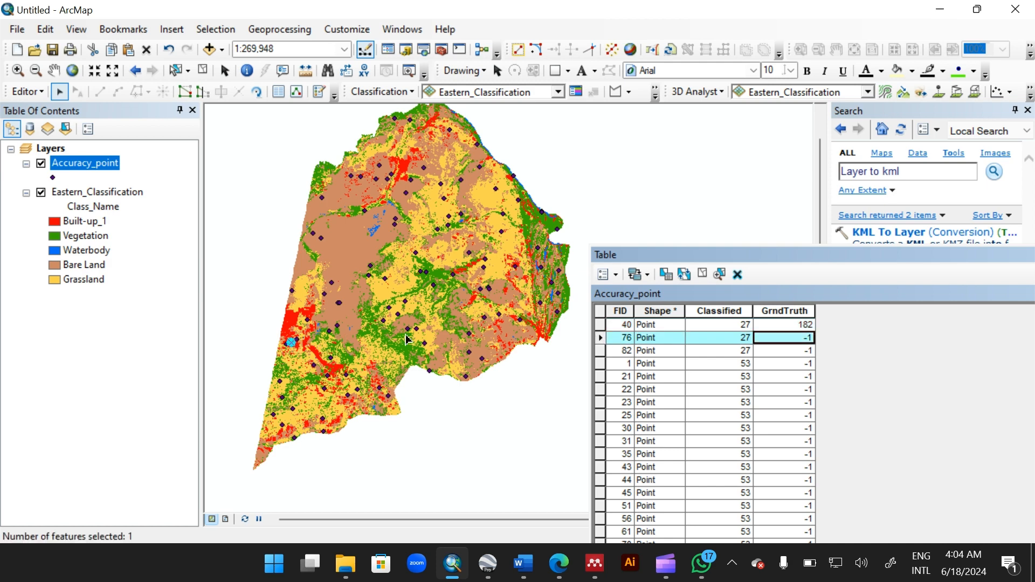
click(496, 576)
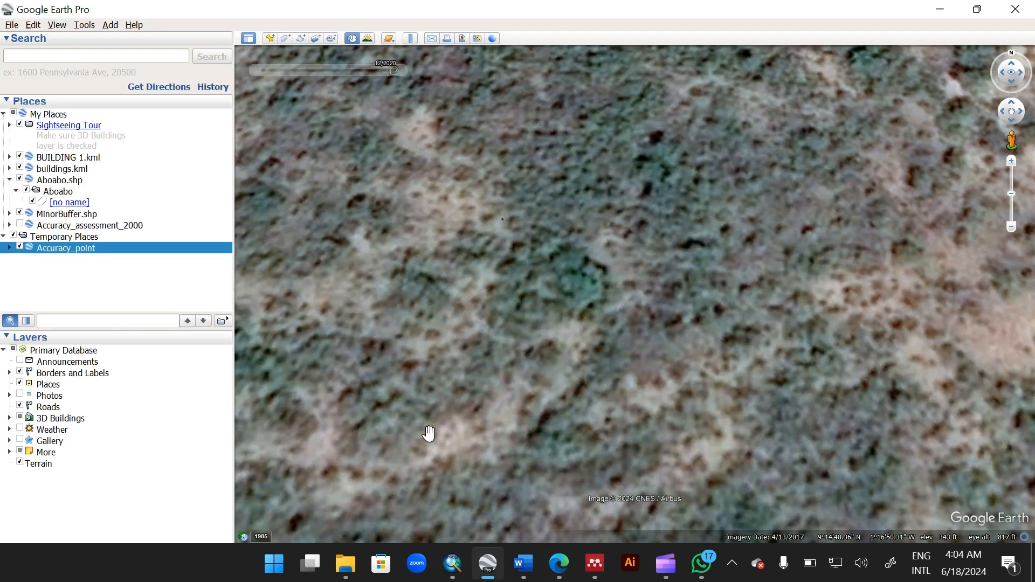
scroll(428, 433, down, 2)
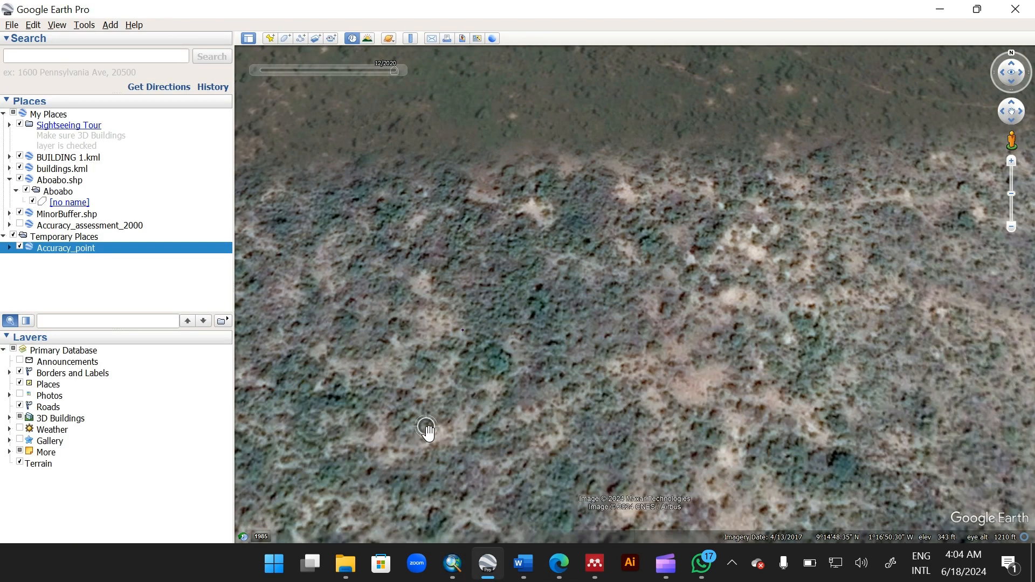
scroll(429, 433, down, 5)
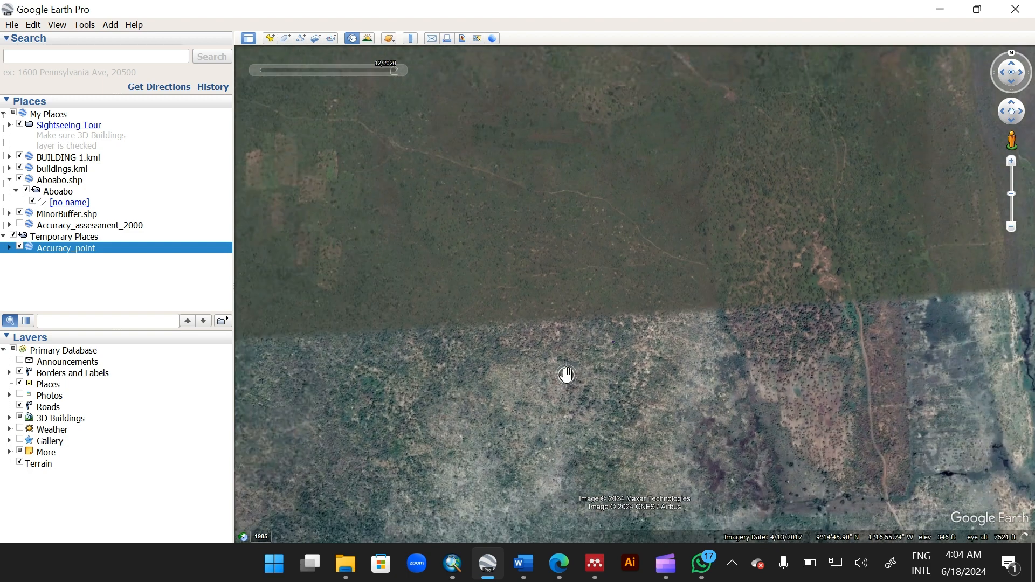
scroll(566, 374, down, 3)
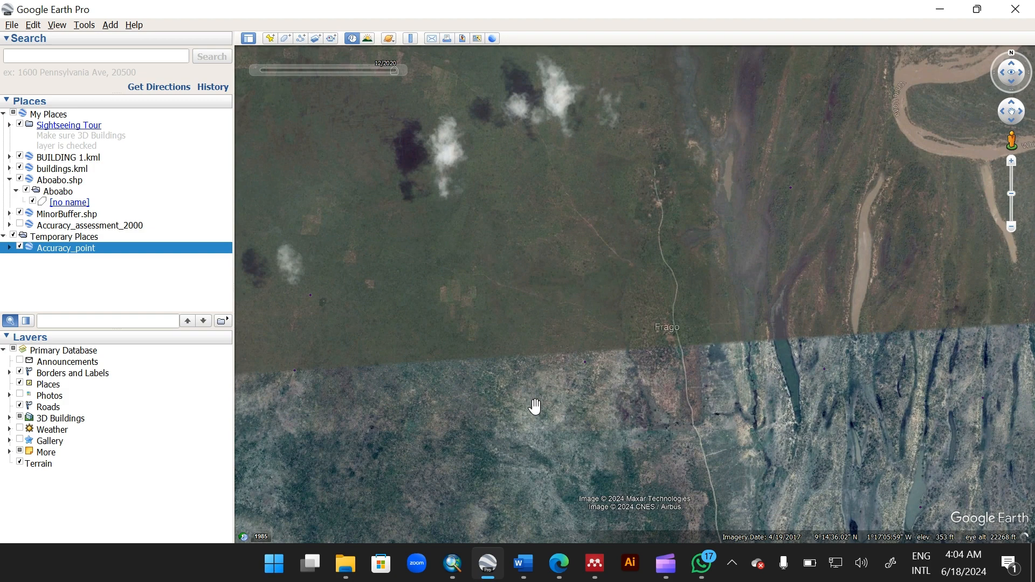
drag(534, 407, 637, 269)
scroll(636, 270, down, 2)
scroll(636, 269, down, 3)
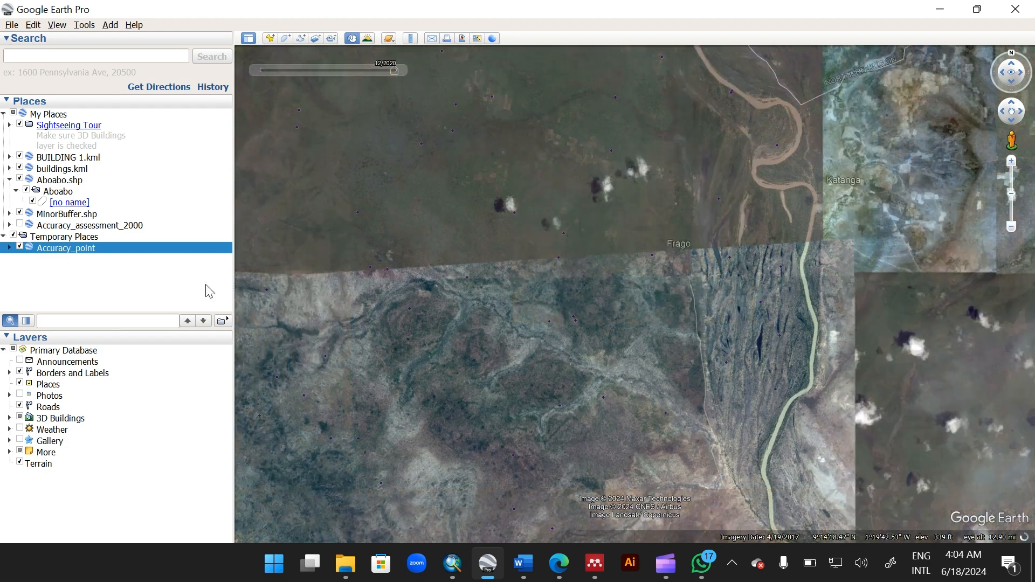
Step: Restyle the Accuracy_point folder in Google Earth with the circle placemark icon at scale 1.0
click(10, 248)
right_click(49, 248)
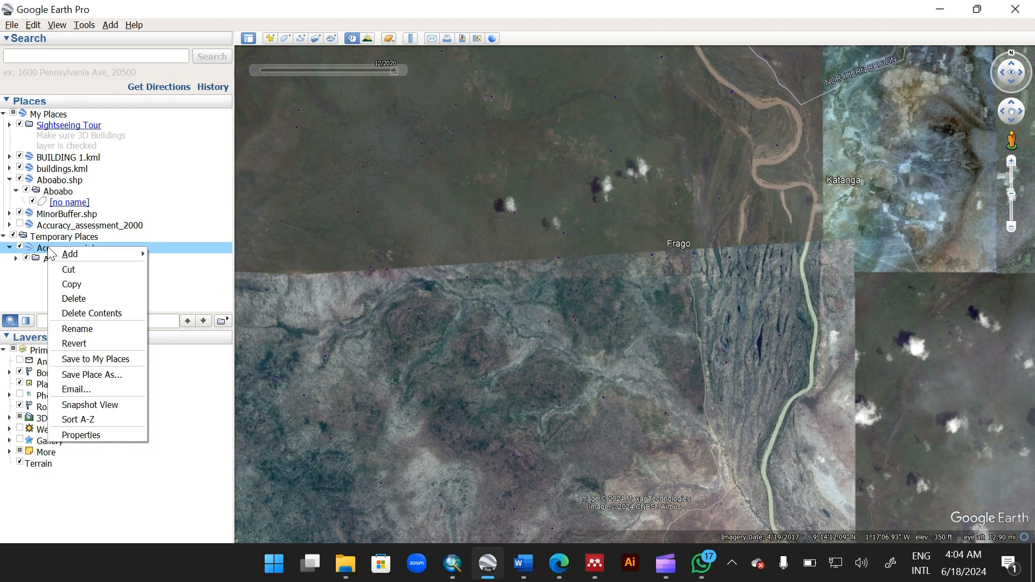
click(85, 436)
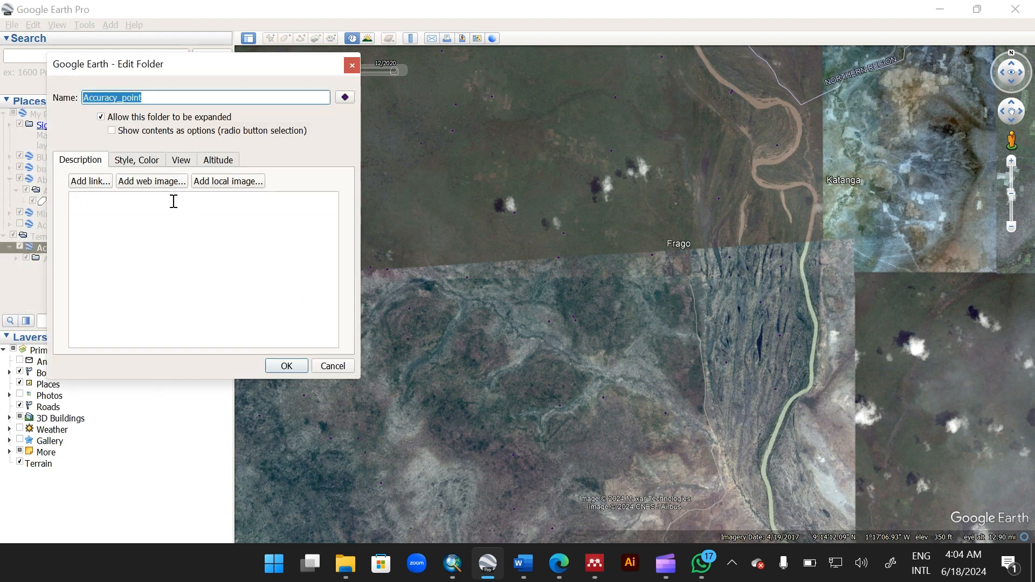
click(139, 162)
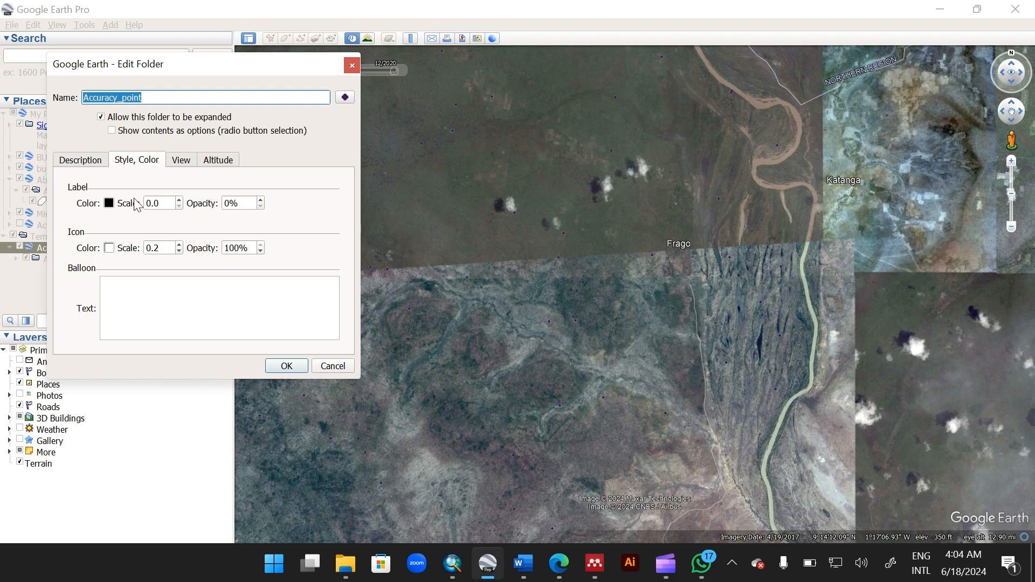
click(179, 245)
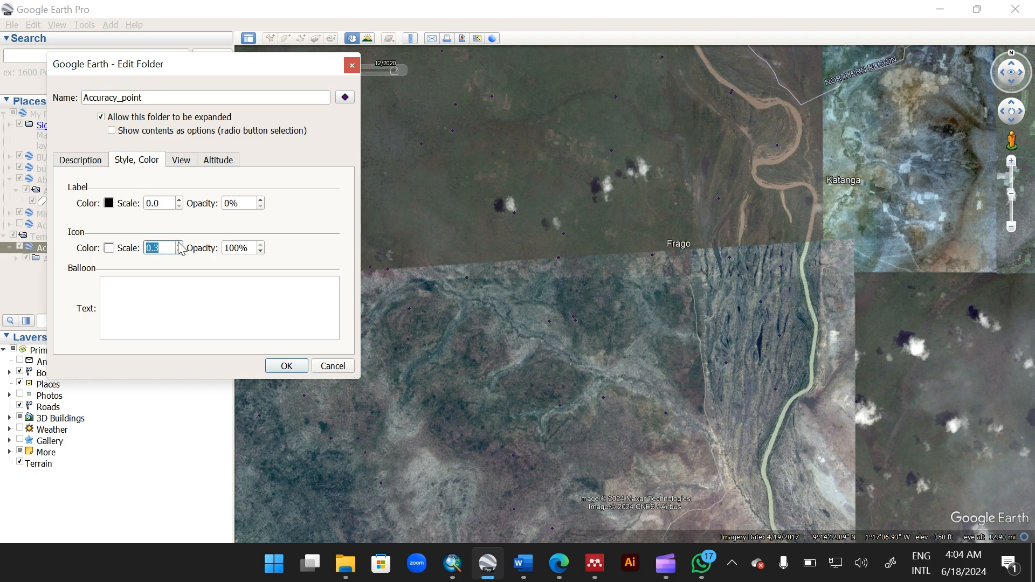
click(179, 244)
click(179, 244)
click(345, 97)
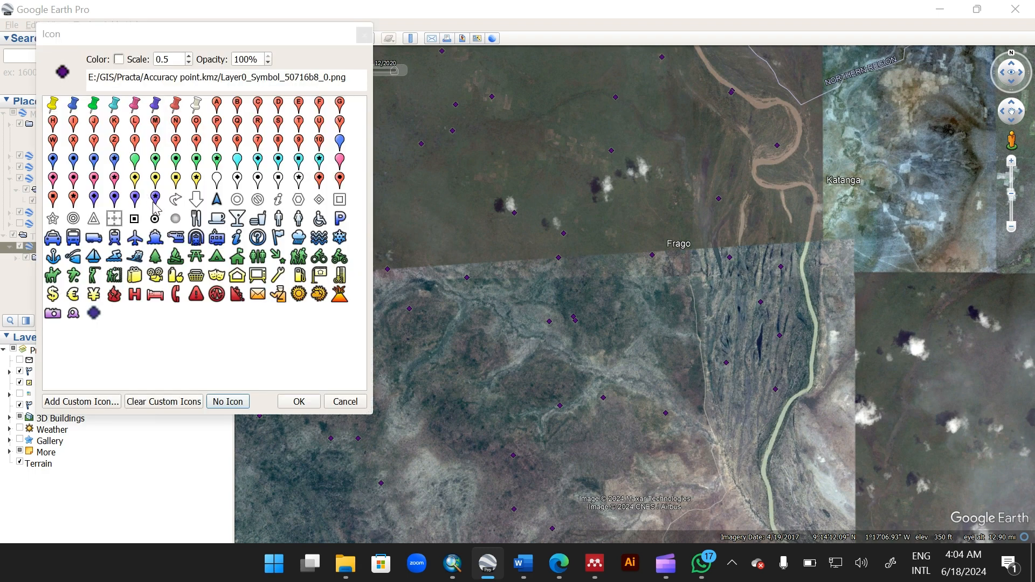
click(156, 219)
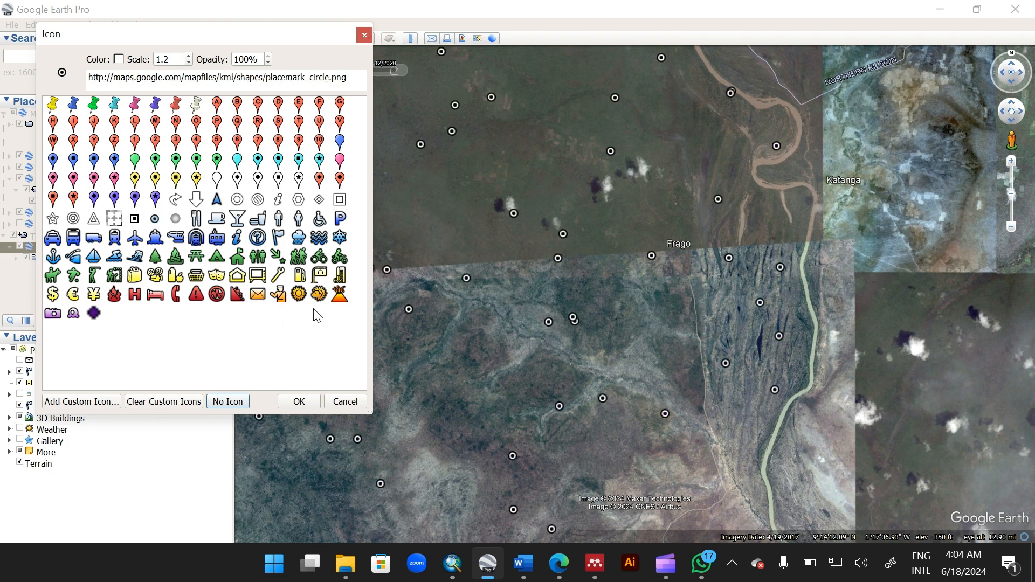
click(188, 63)
click(188, 63)
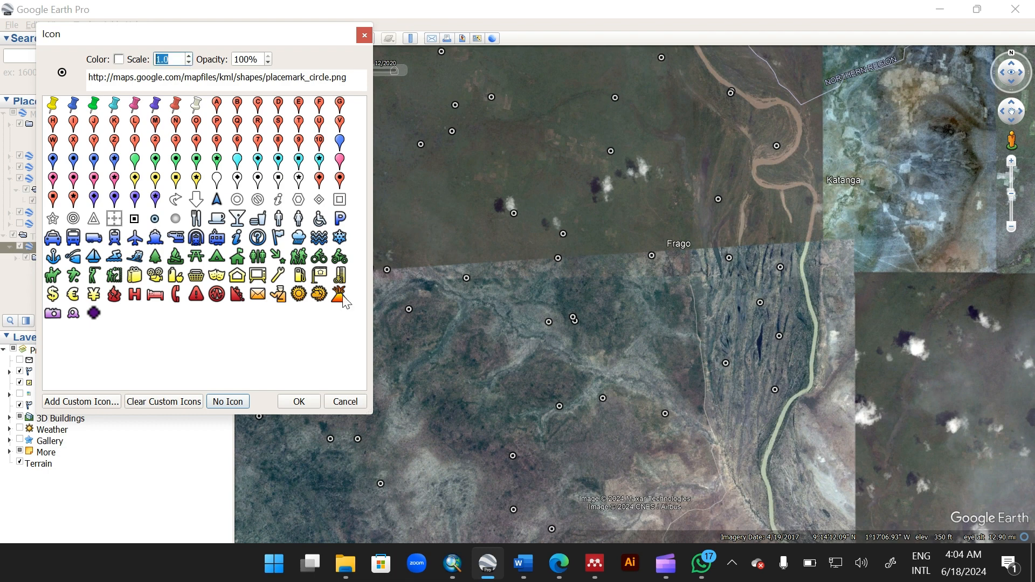
click(299, 401)
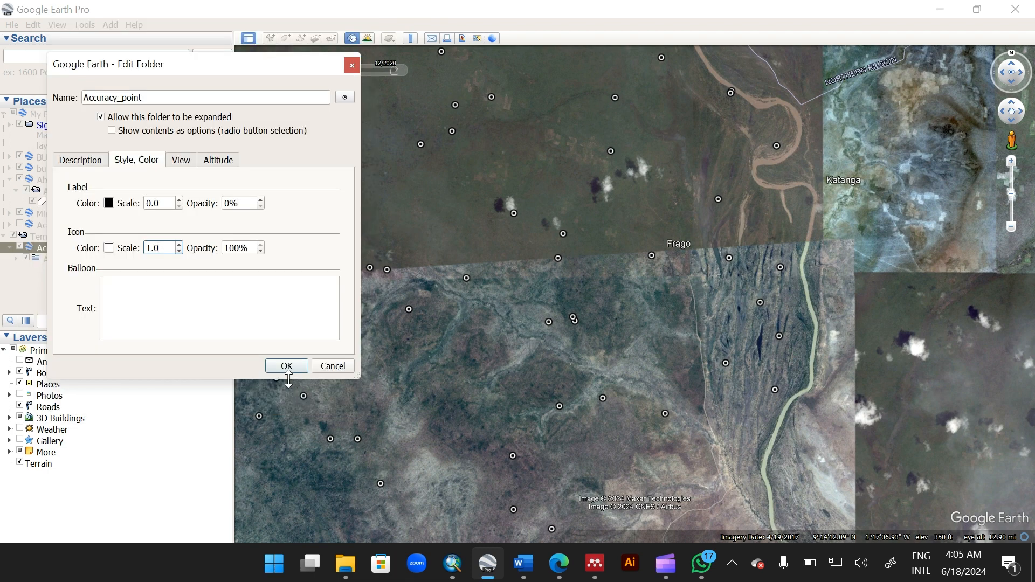
click(289, 371)
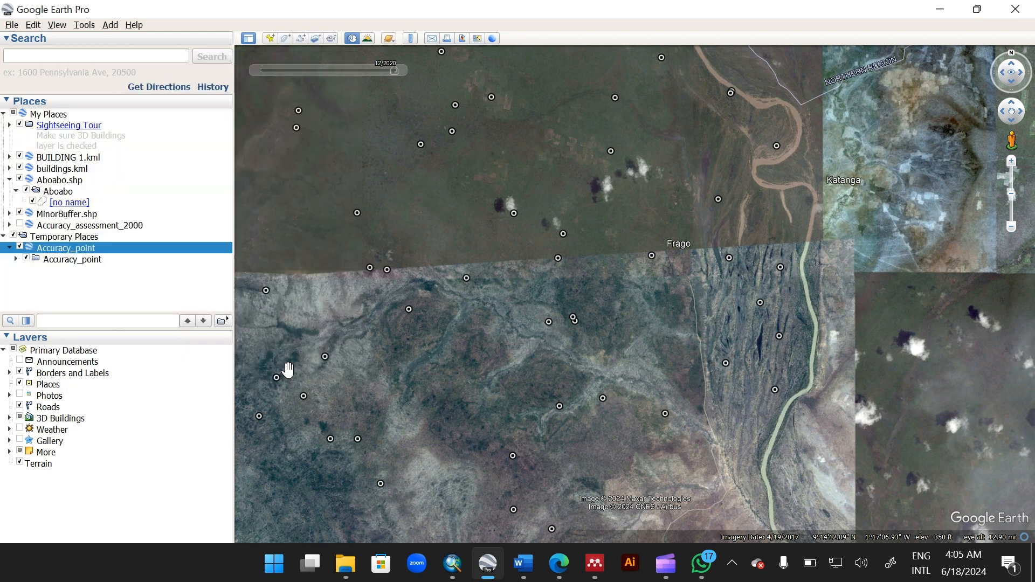
Step: Zoom out to view all accuracy points, then zoom in on a point in the western area
scroll(495, 487, down, 5)
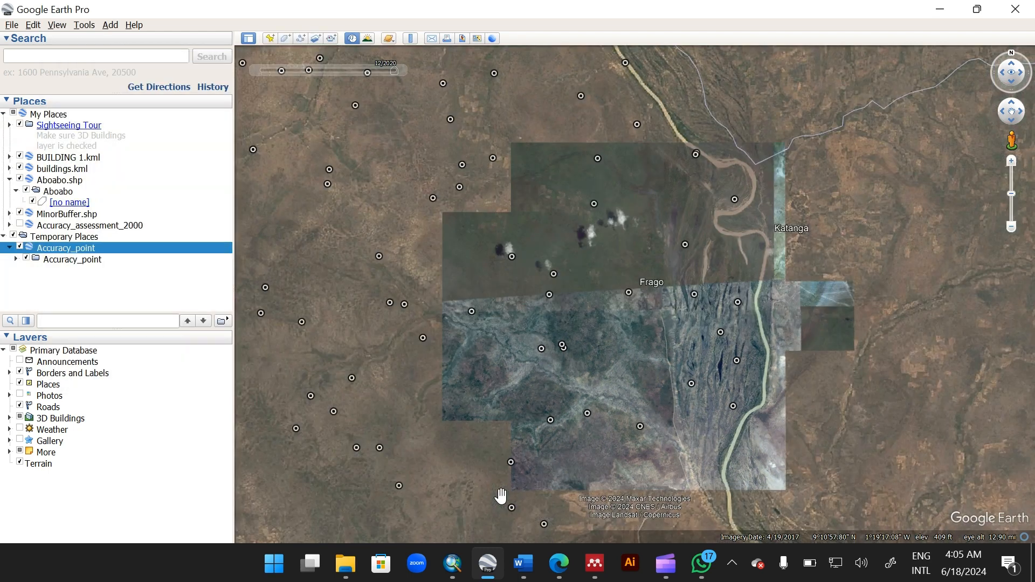
drag(459, 467, 494, 345)
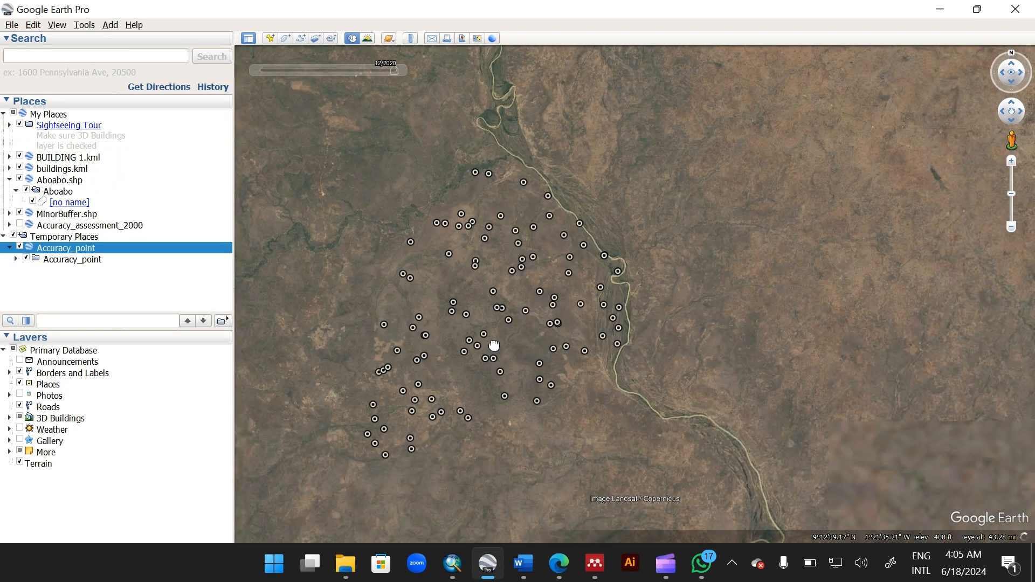
scroll(384, 370, up, 2)
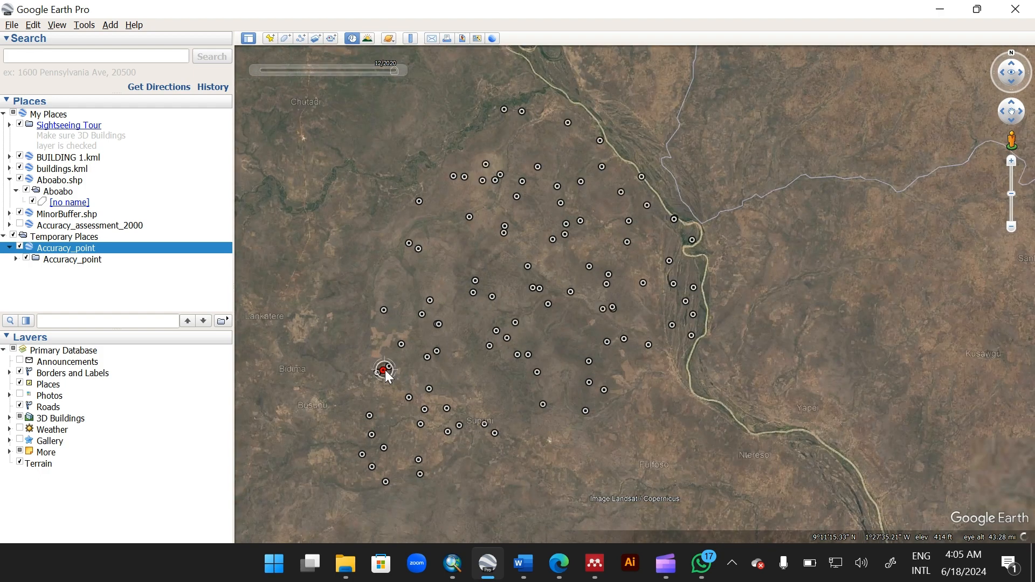
scroll(385, 370, up, 5)
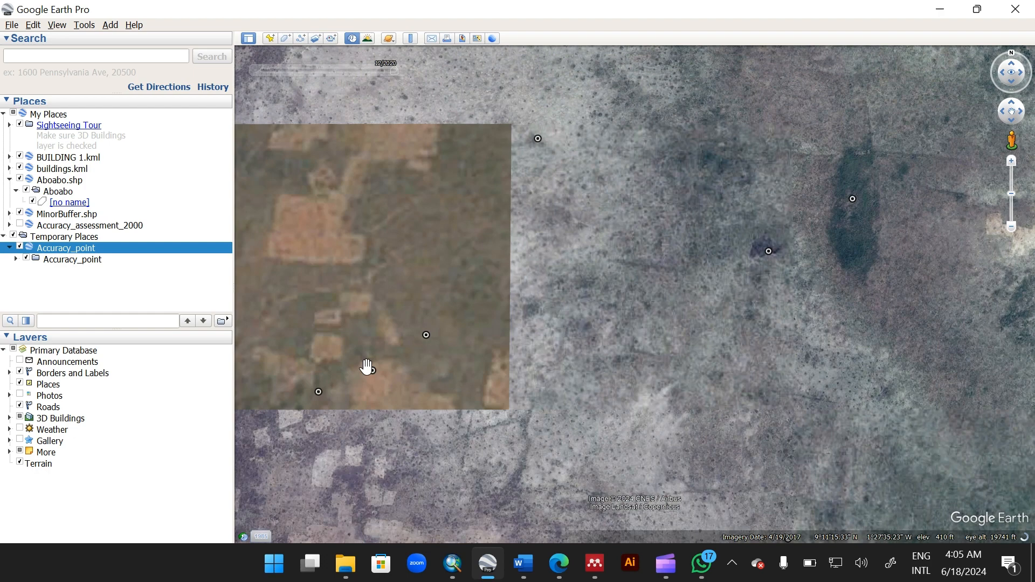
scroll(369, 369, up, 3)
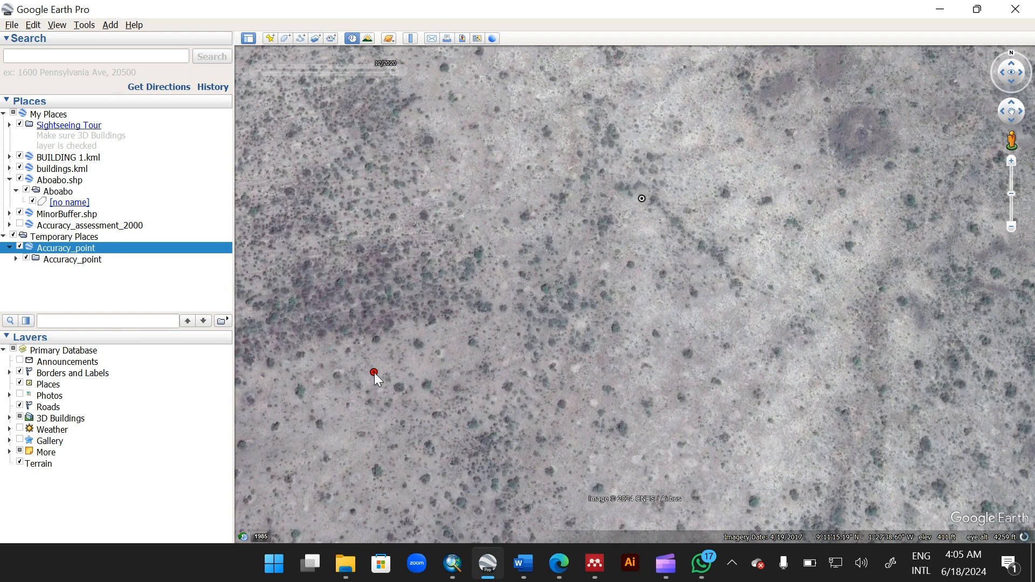
Step: Open the FID 76 point's details in Google Earth and zoom in and out to examine the surrounding land cover
click(374, 372)
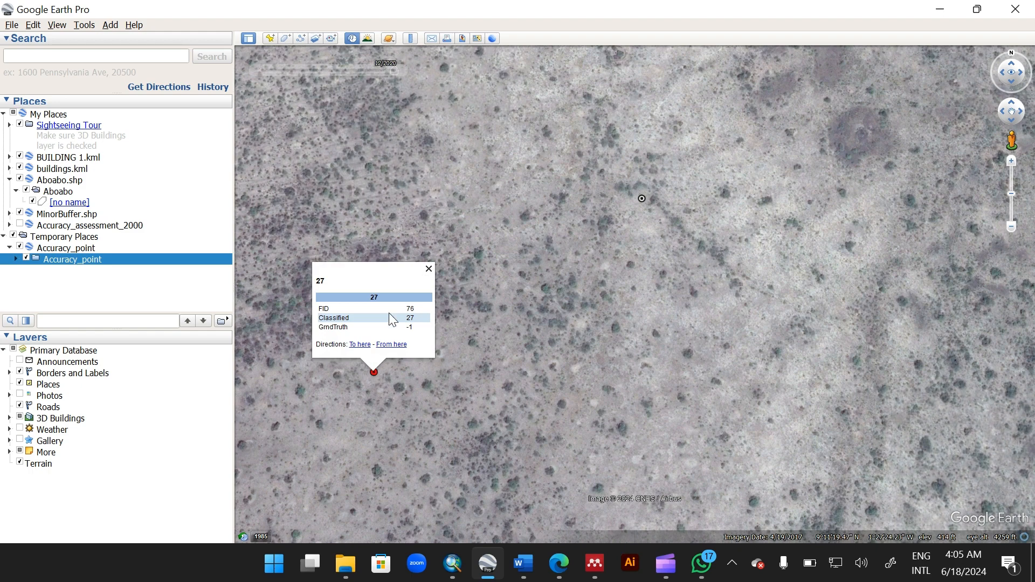
click(429, 268)
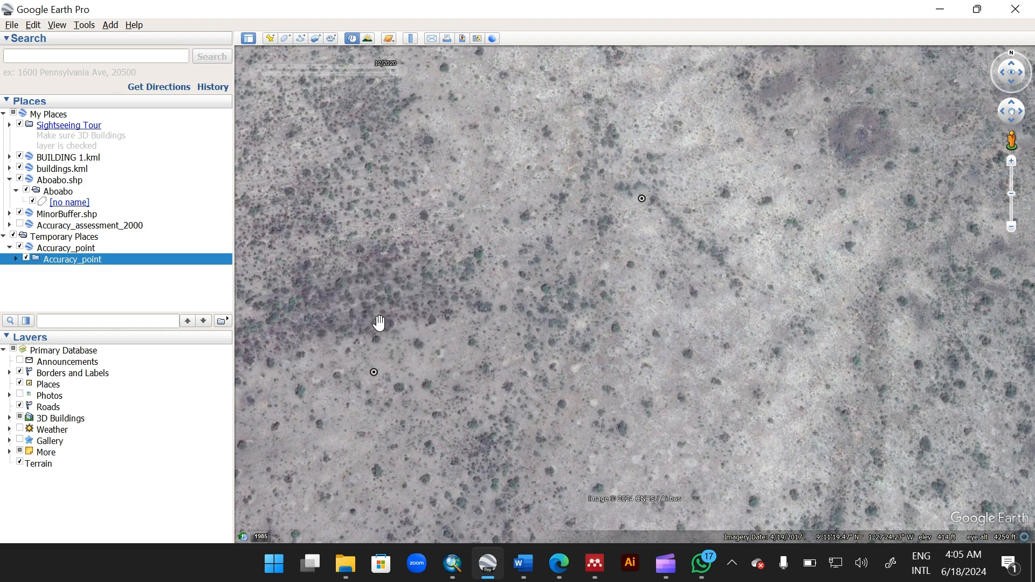
scroll(374, 371, down, 2)
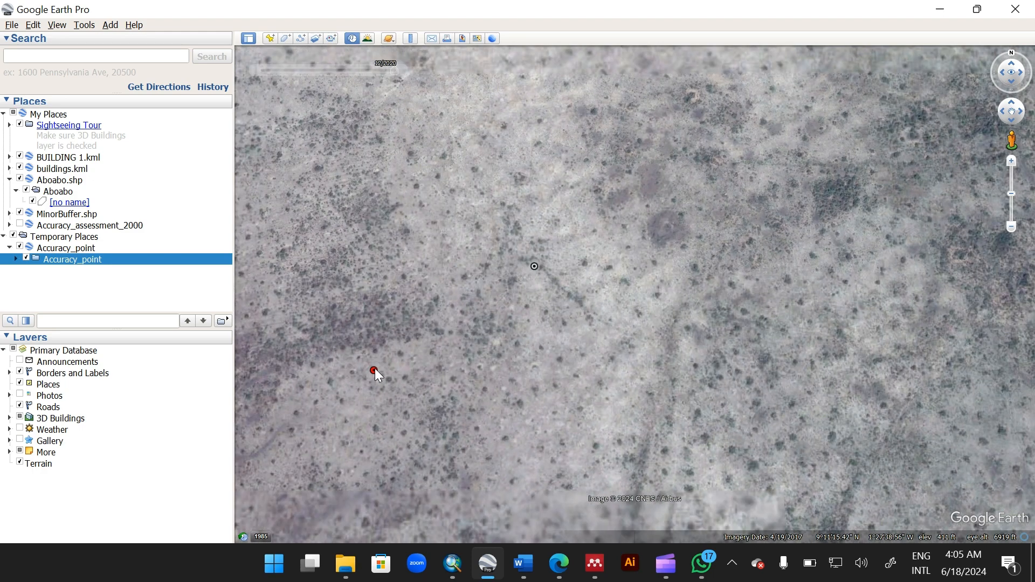
scroll(374, 368, down, 2)
scroll(375, 371, up, 3)
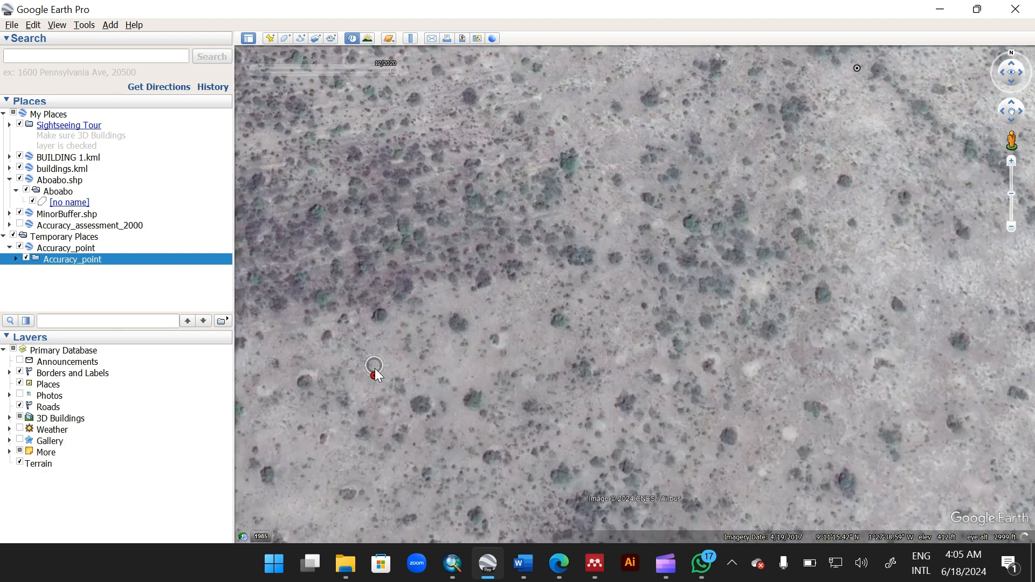
scroll(376, 375, up, 2)
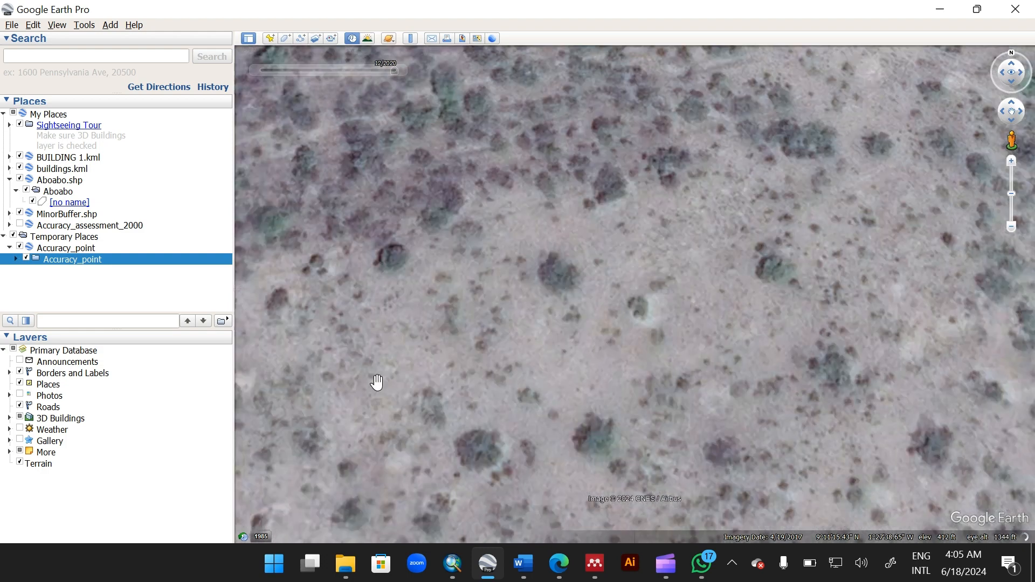
scroll(380, 393, down, 2)
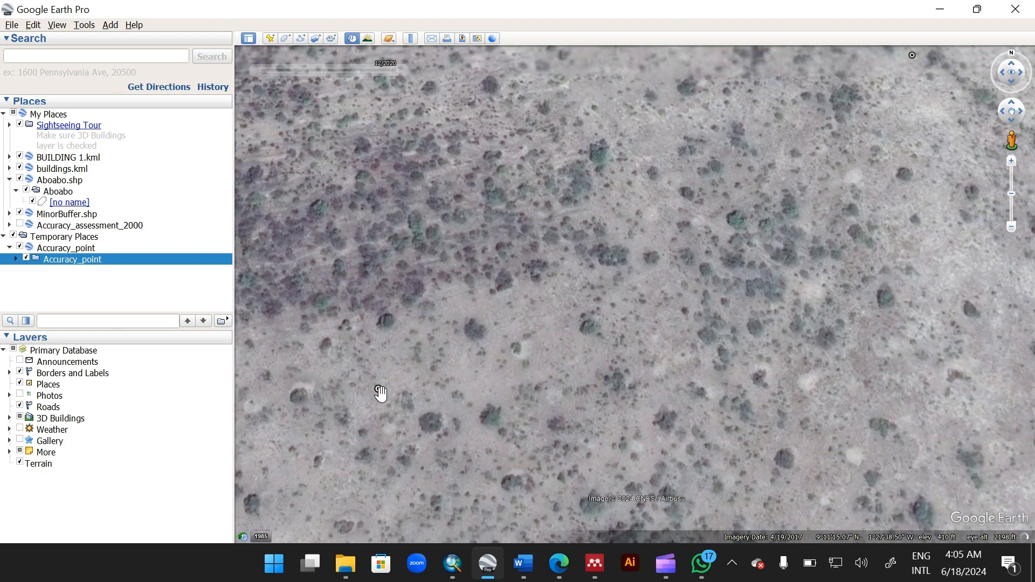
scroll(380, 393, down, 1)
scroll(380, 392, down, 4)
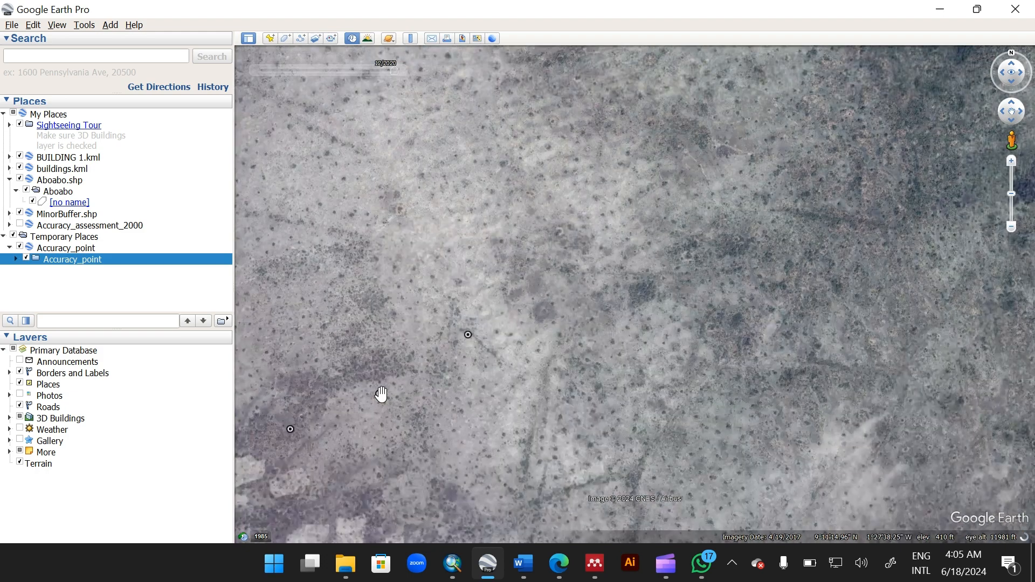
scroll(546, 331, down, 1)
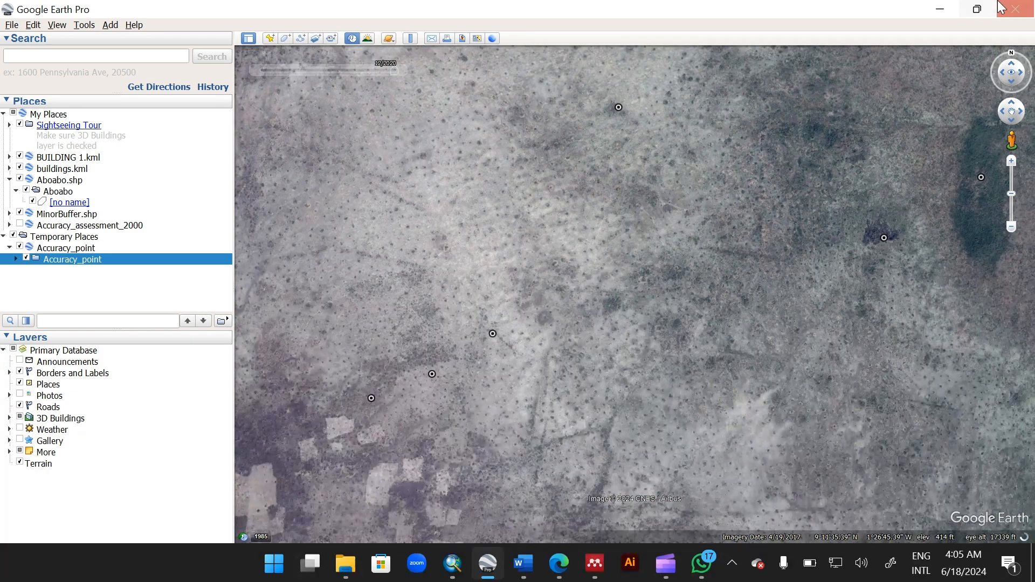
Step: Set the GrndTruth value of the FID 76 point to 161, then close the attribute table
click(452, 565)
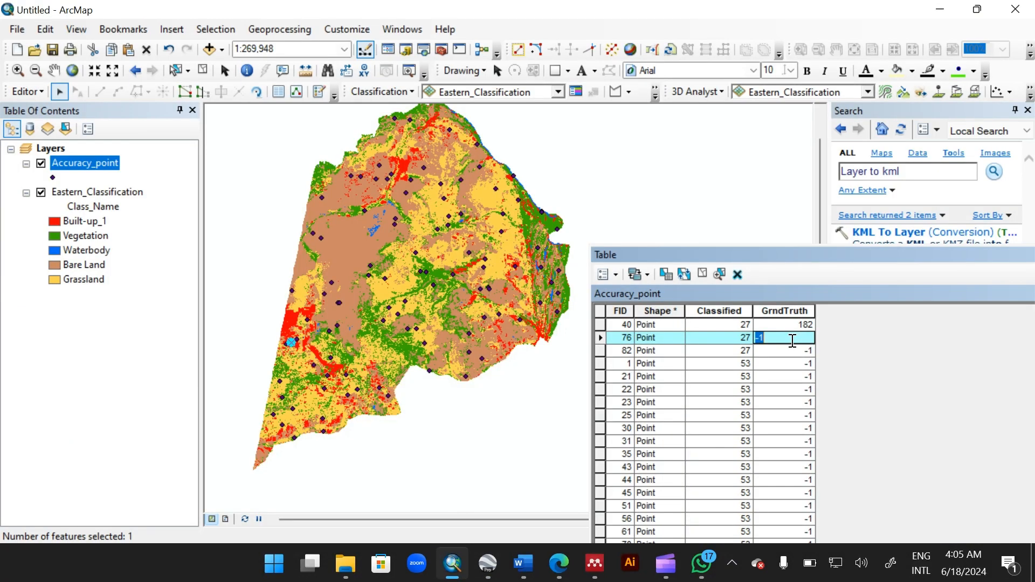
text(161)
click(600, 353)
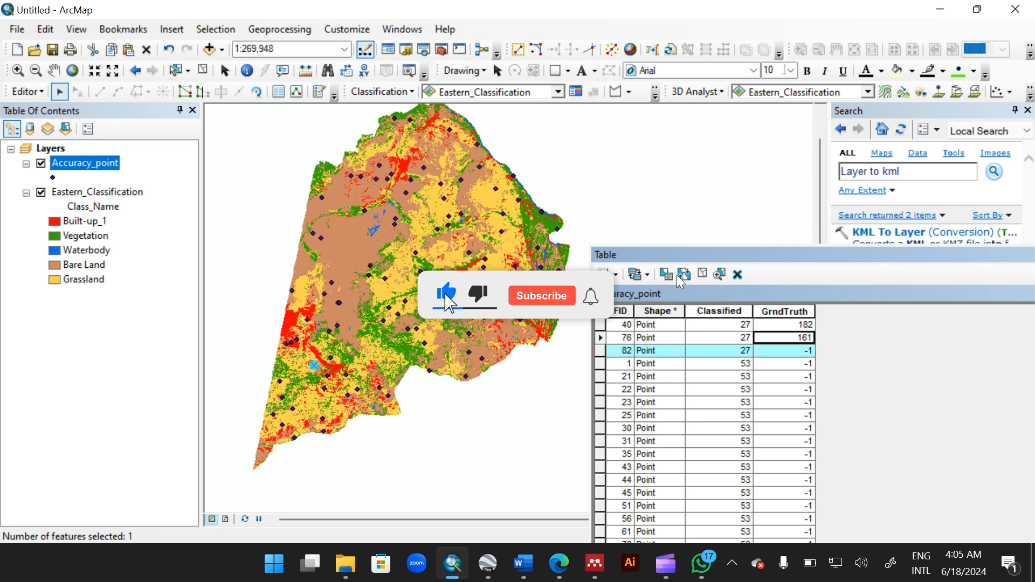
drag(759, 253, 428, 148)
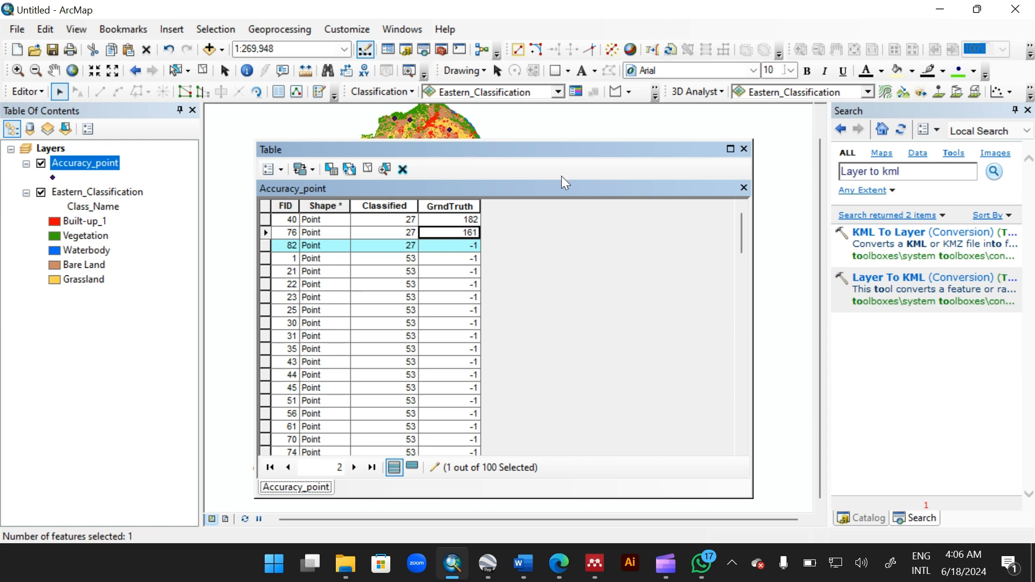
click(744, 149)
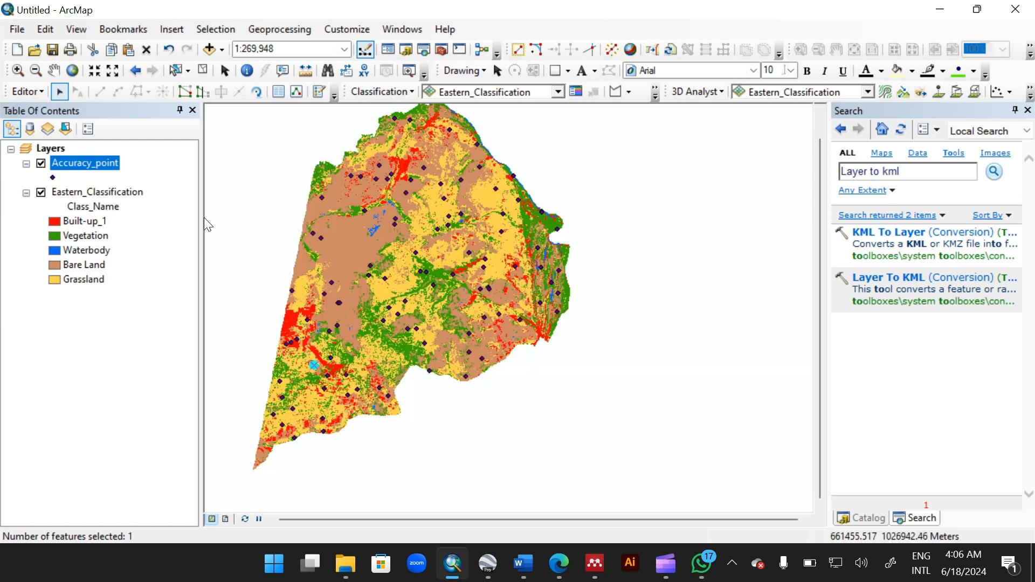
Step: Add the Accuracy_assessment_point shapefile from the Damongo Accuracy Assessment folder to the map
click(105, 195)
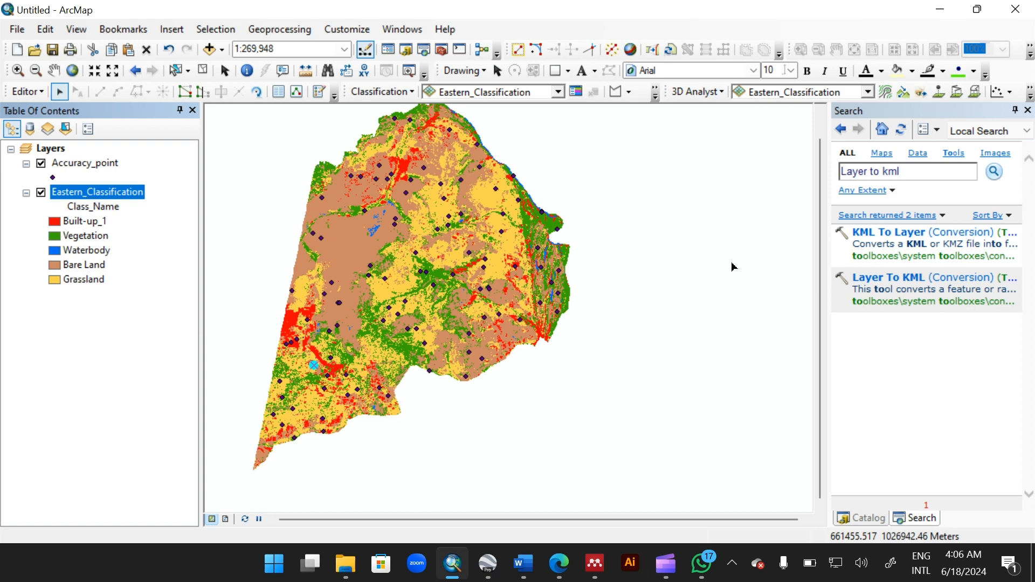
click(861, 519)
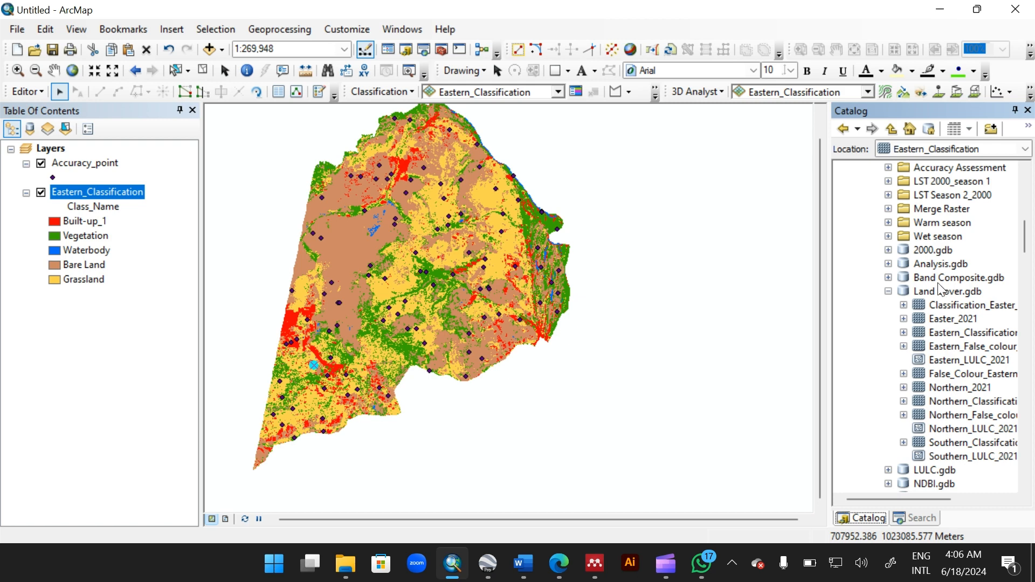
scroll(940, 330, down, 1)
scroll(916, 302, up, 3)
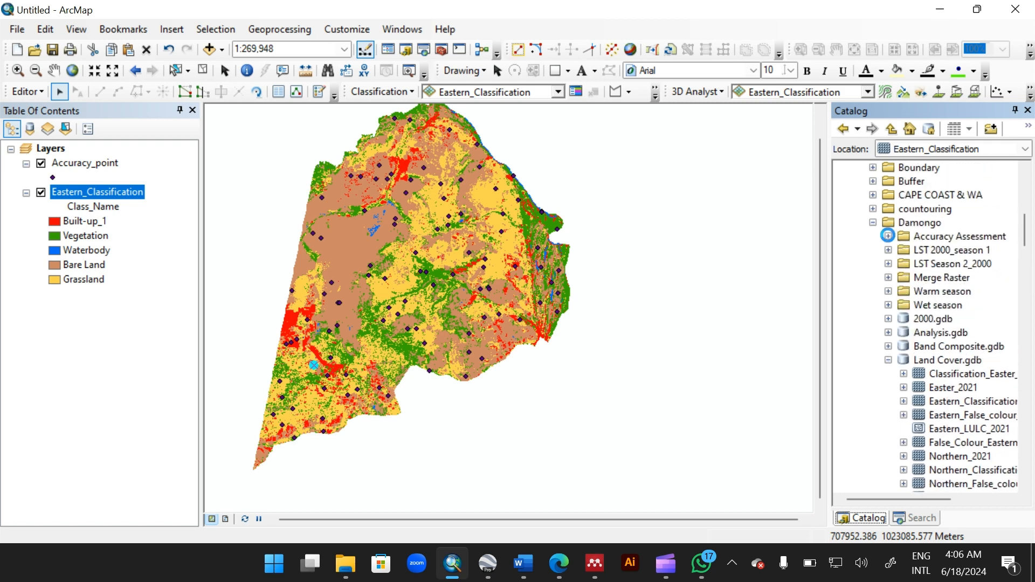
click(887, 236)
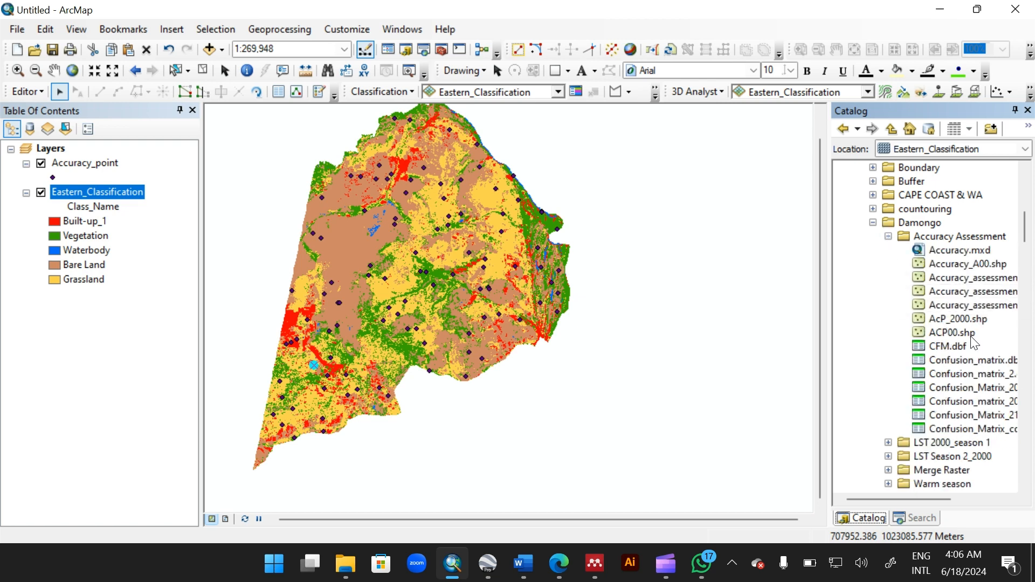
drag(984, 313, 710, 314)
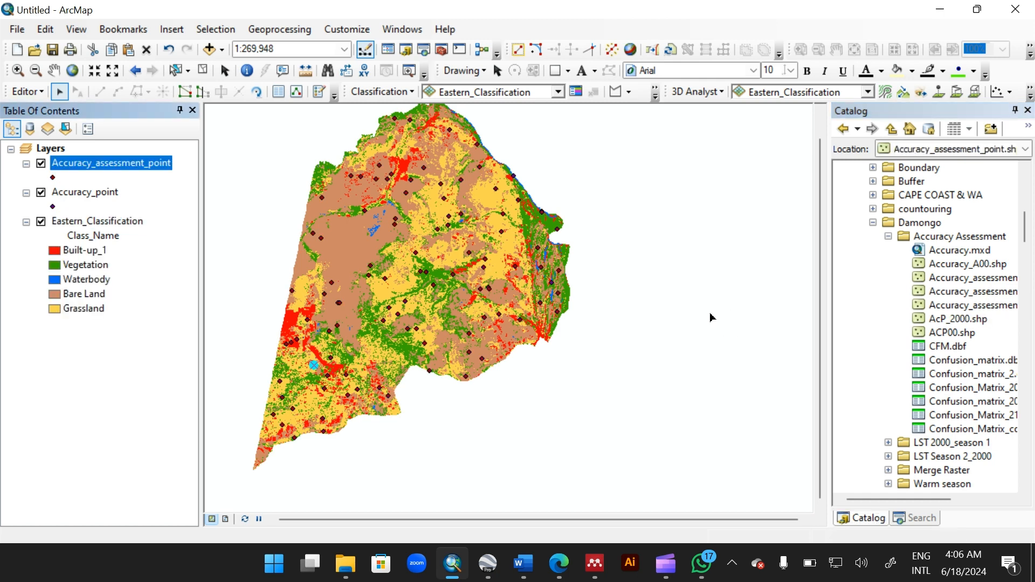
Step: Remove the Accuracy_point layer from the map without saving its edits
click(85, 192)
right_click(83, 189)
click(108, 215)
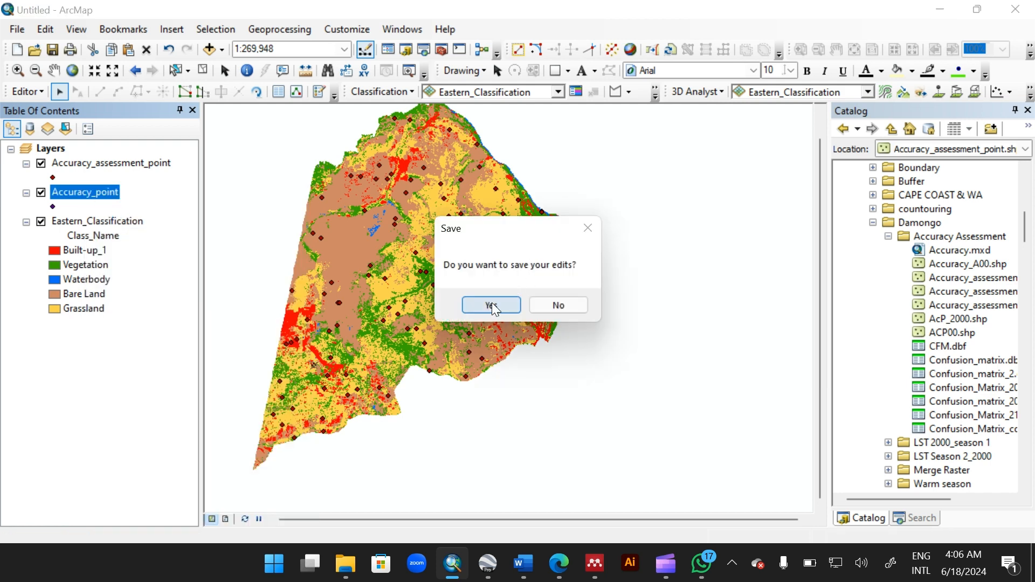
click(557, 305)
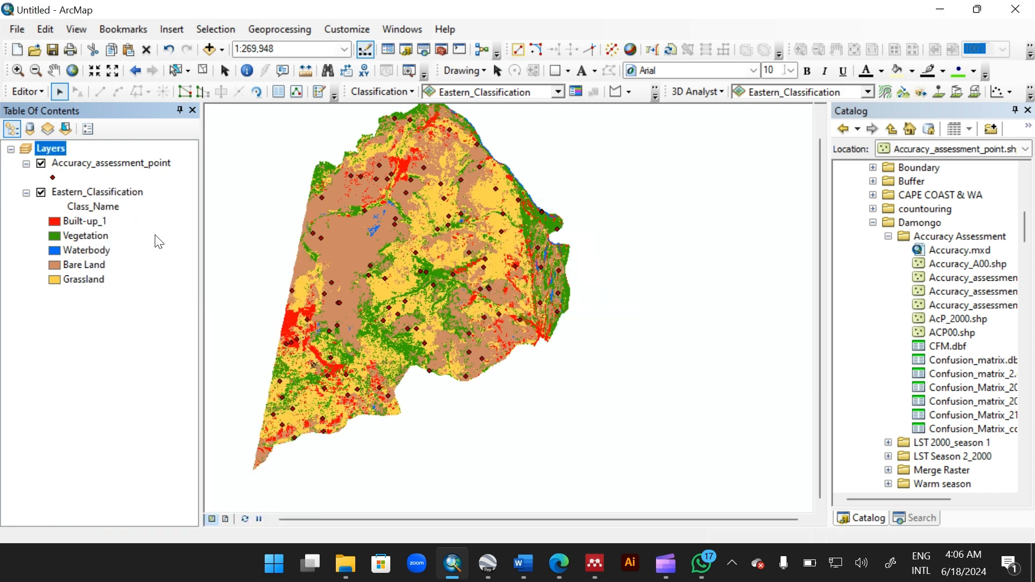
Step: Open the Accuracy_assessment_point attribute table to review its Classified and GrndTruth values, then close it
right_click(85, 195)
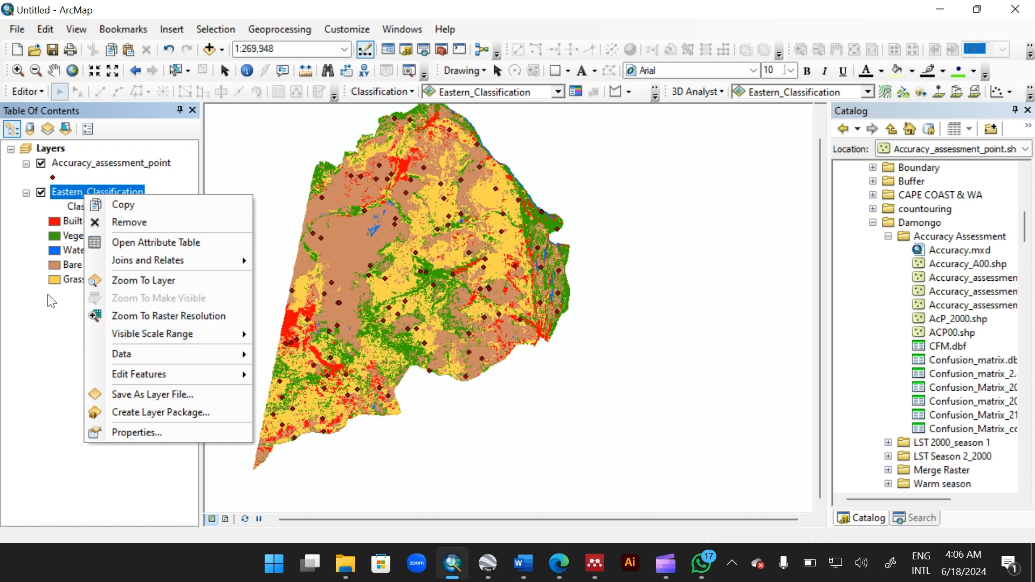
click(71, 167)
right_click(71, 168)
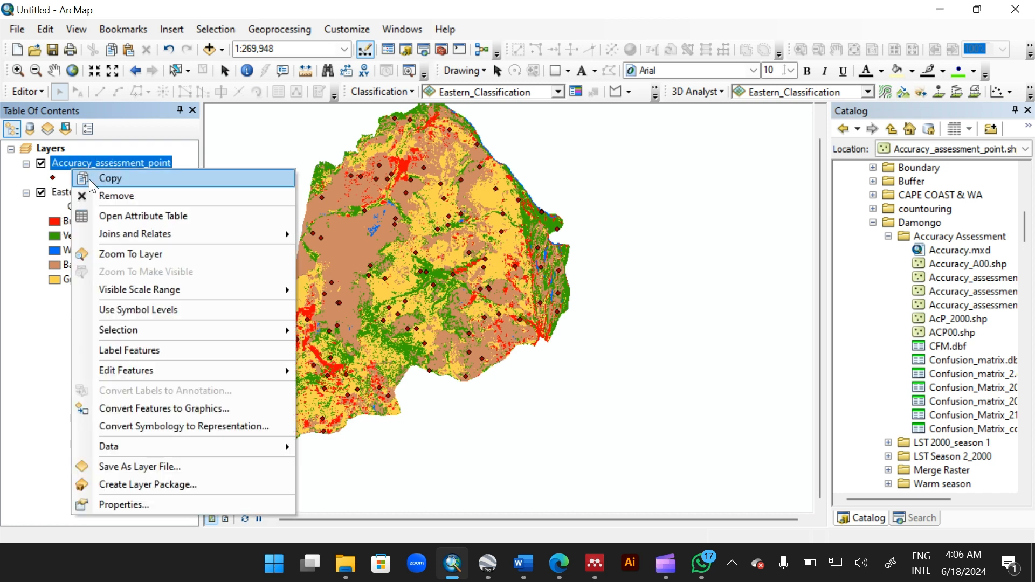
click(136, 225)
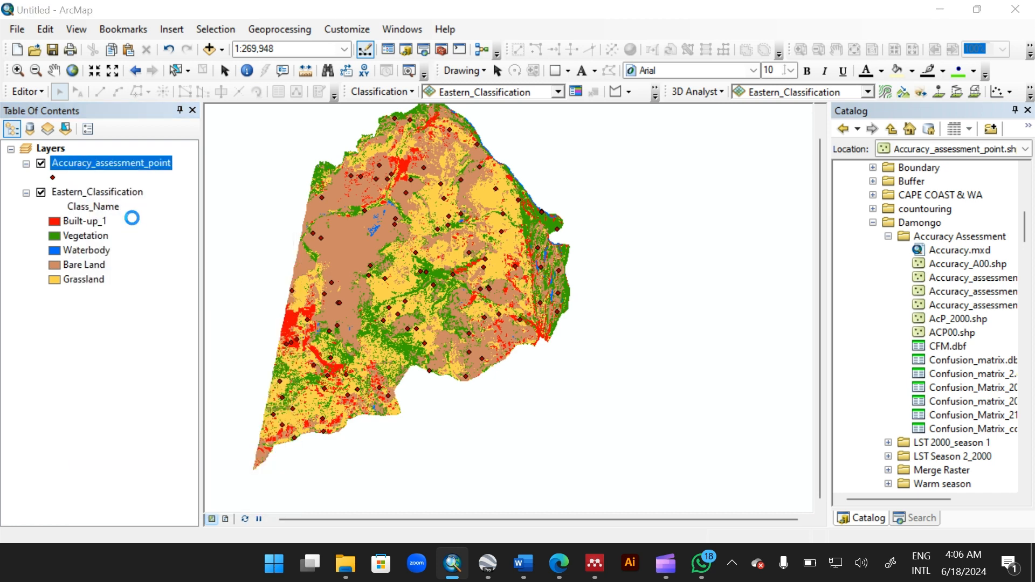
scroll(381, 311, down, 20)
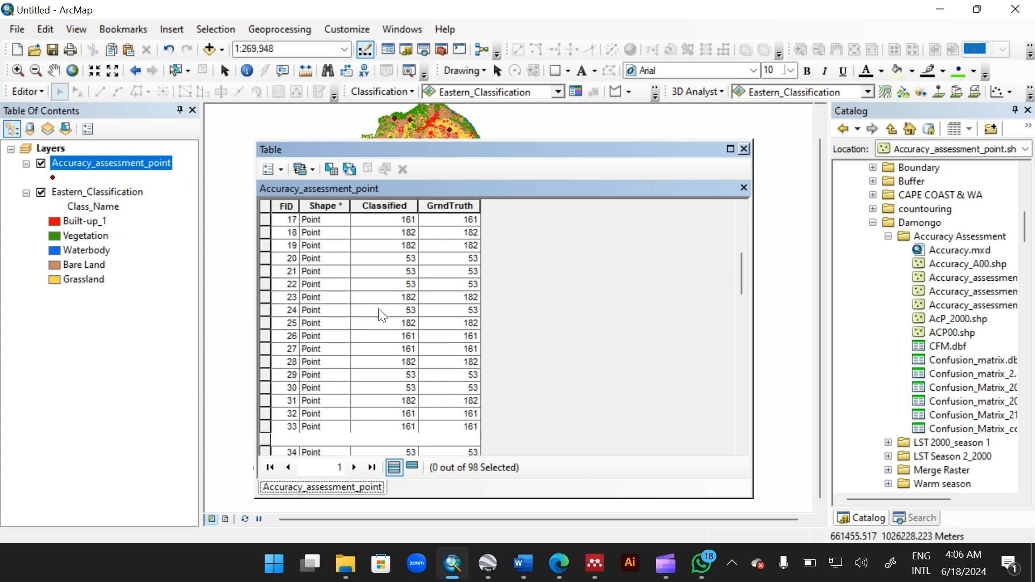
click(744, 149)
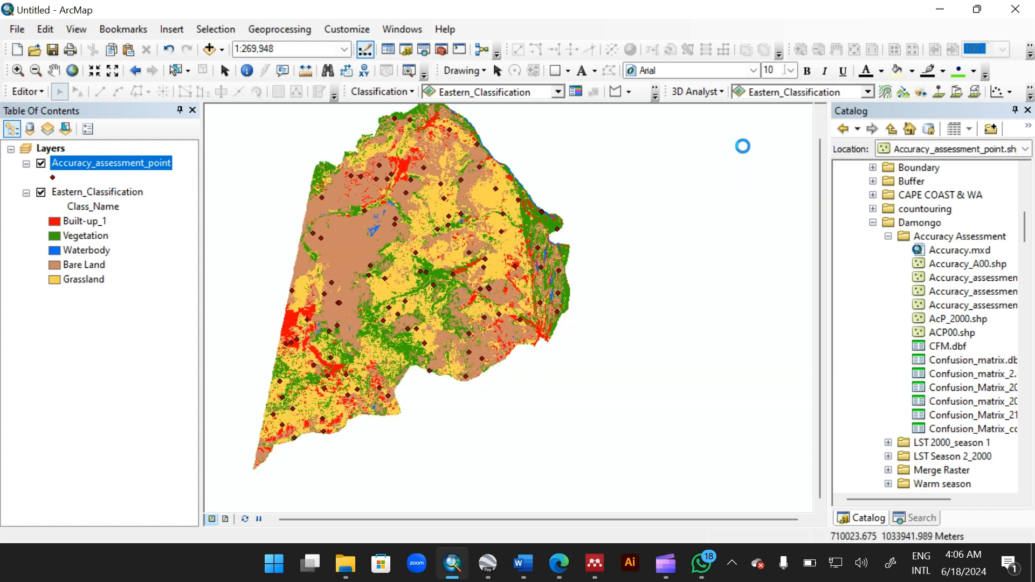
Step: Search the tools for Confusion and open the Compute Confusion Matrix tool
click(912, 519)
click(922, 169)
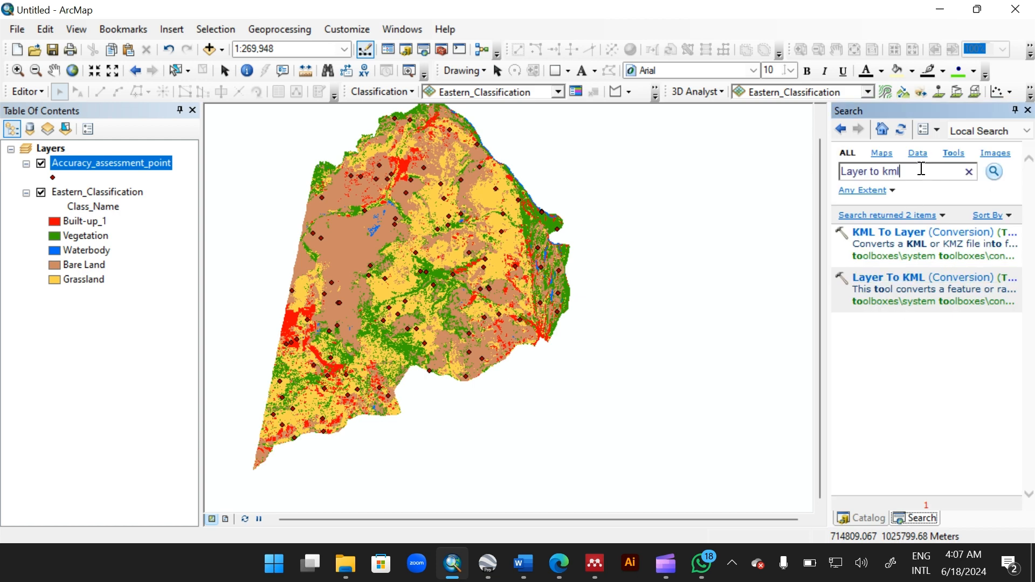
drag(921, 169, 843, 172)
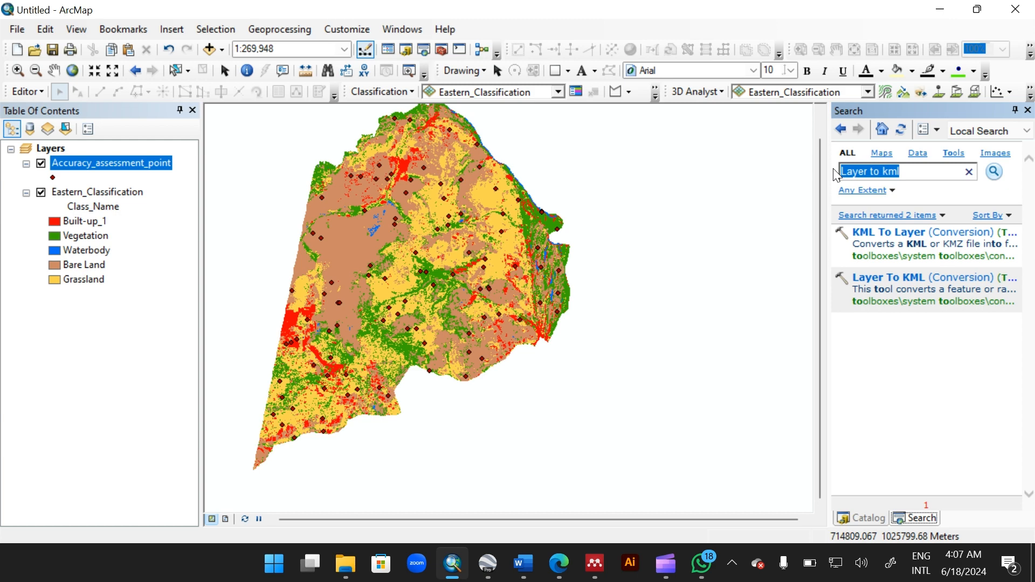
text(C)
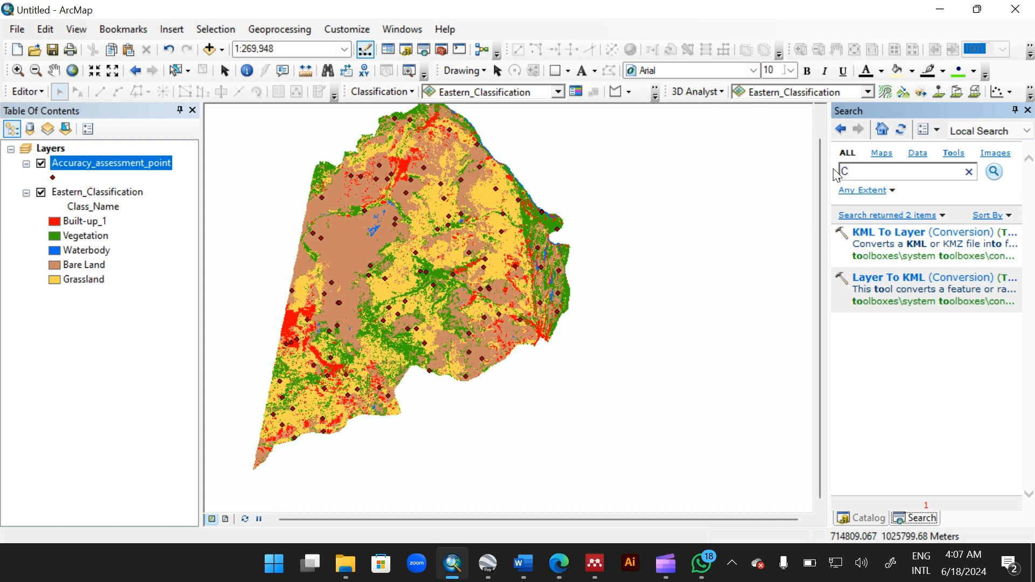
text(onfusion)
key(Return)
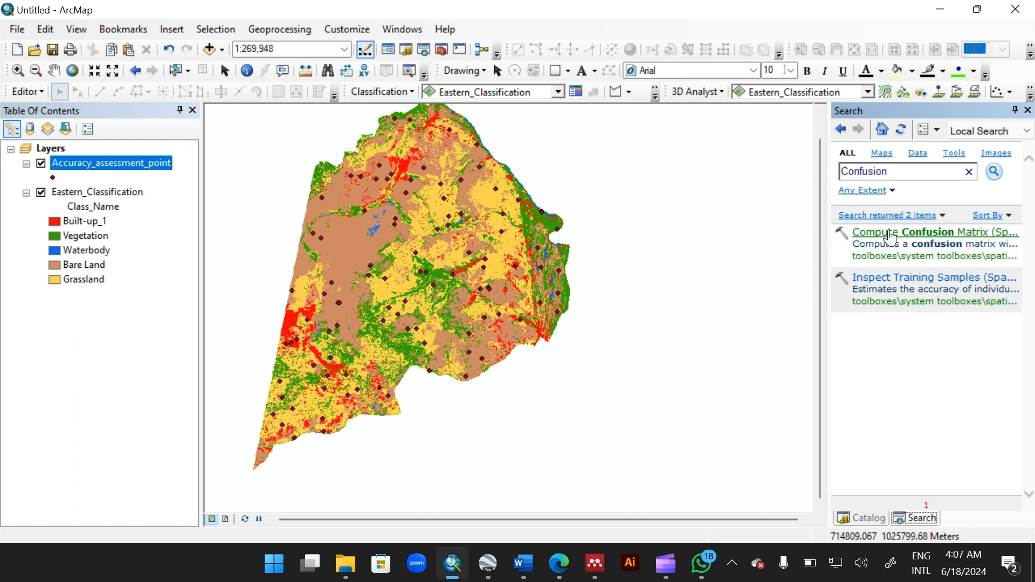
click(890, 237)
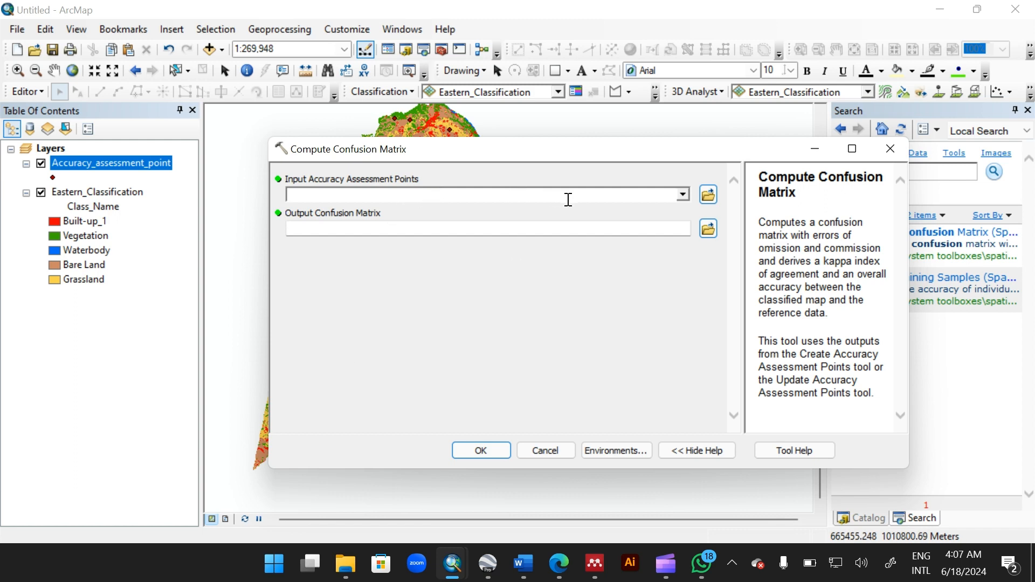
Step: Set the Compute Confusion Matrix input accuracy points to the Accuracy_assessment_point layer
click(683, 194)
click(431, 210)
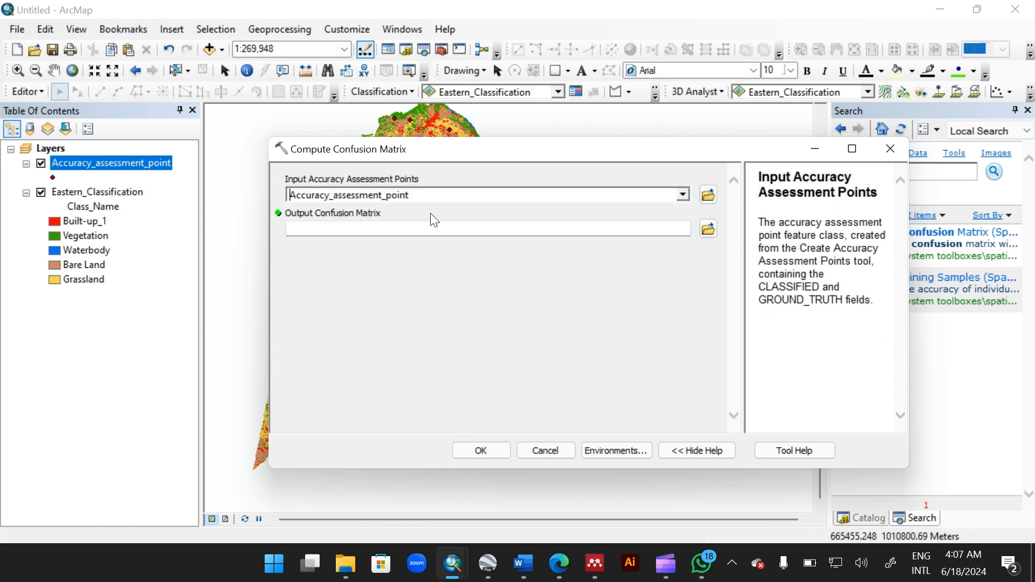
click(709, 231)
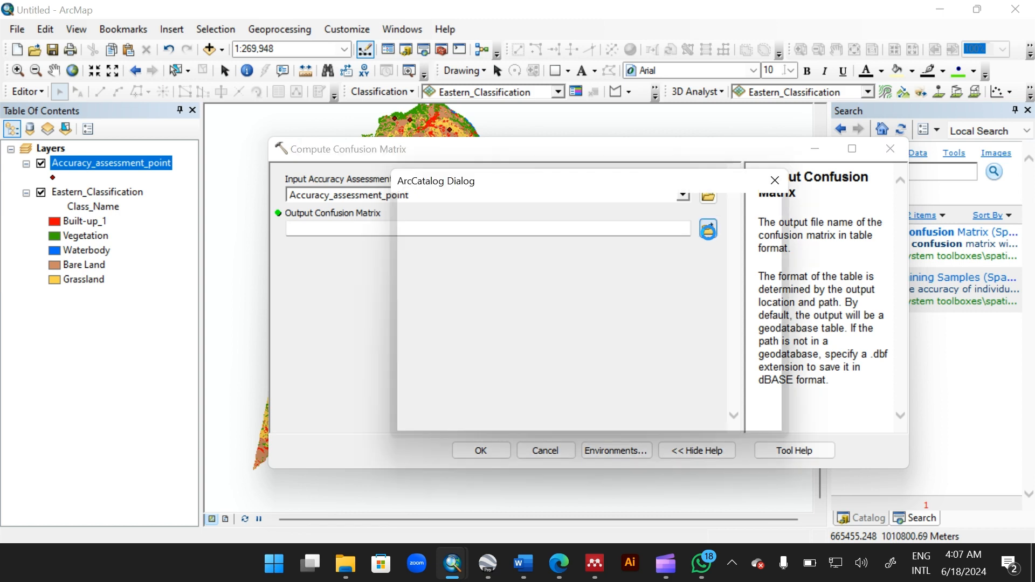
click(775, 178)
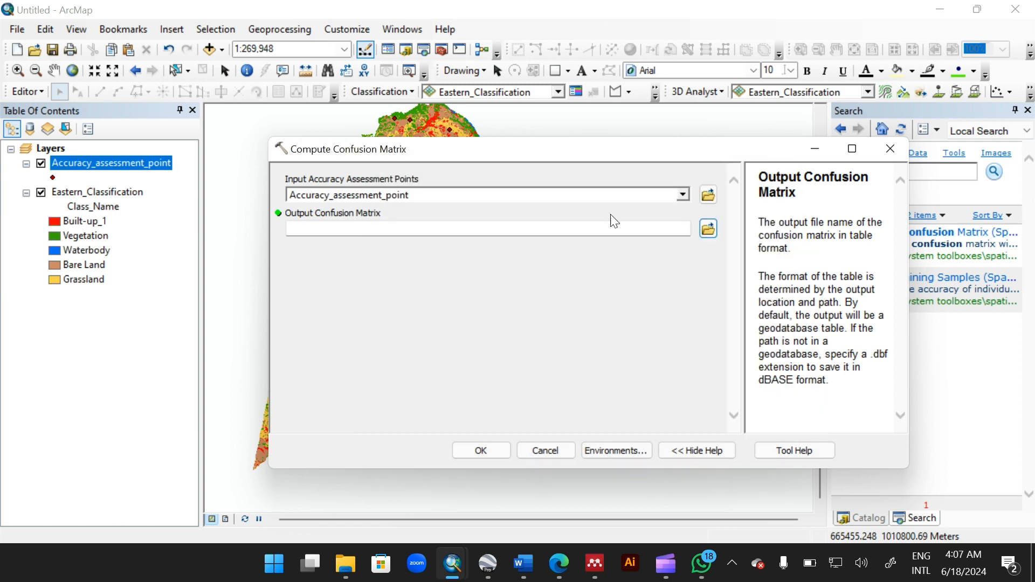
click(598, 226)
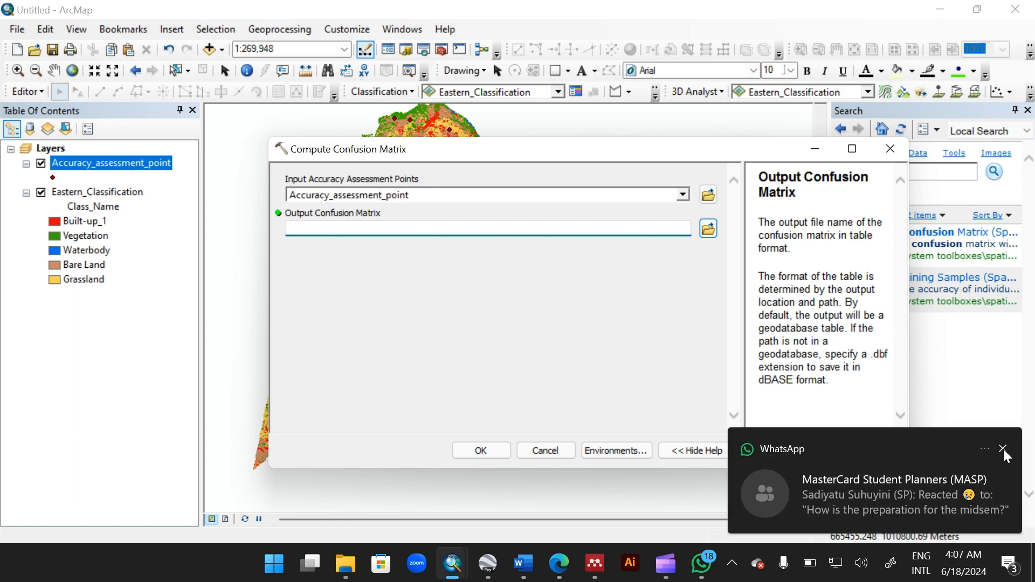
click(1002, 449)
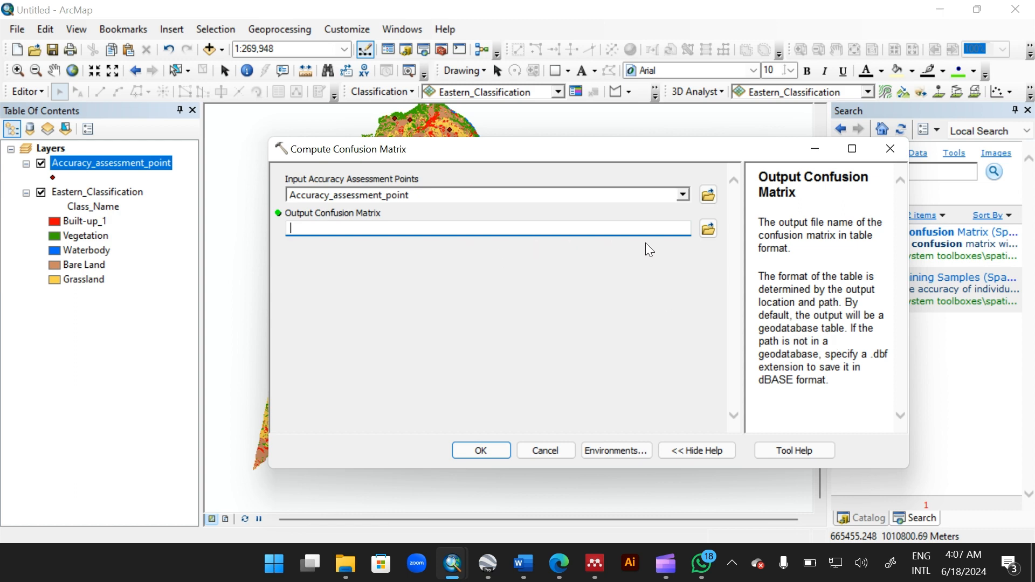
Step: Save the output confusion matrix as Confusion_matrix.dbf in the Practa folder and run the tool
click(709, 229)
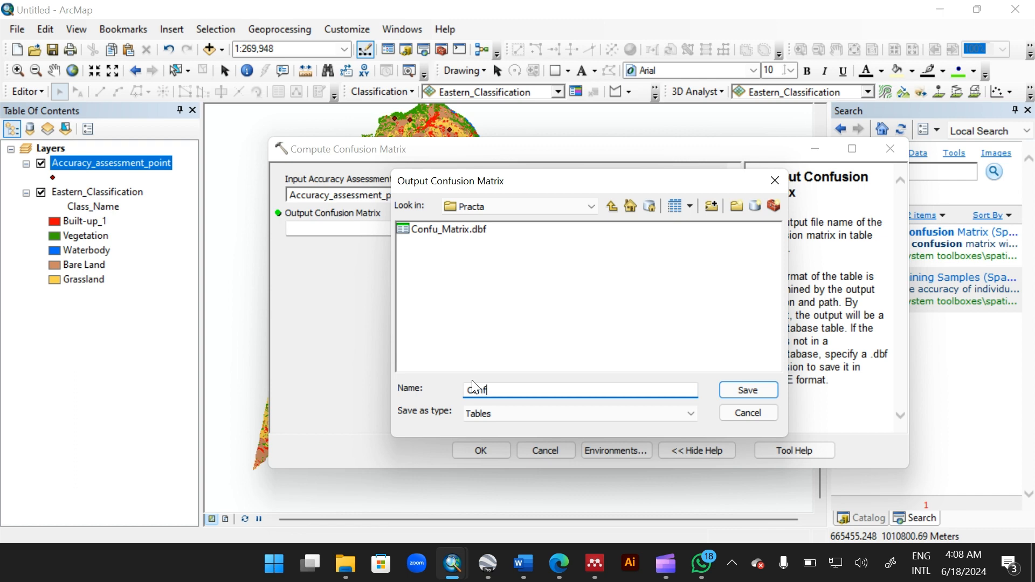
text(ion_matrix.dbf)
click(735, 399)
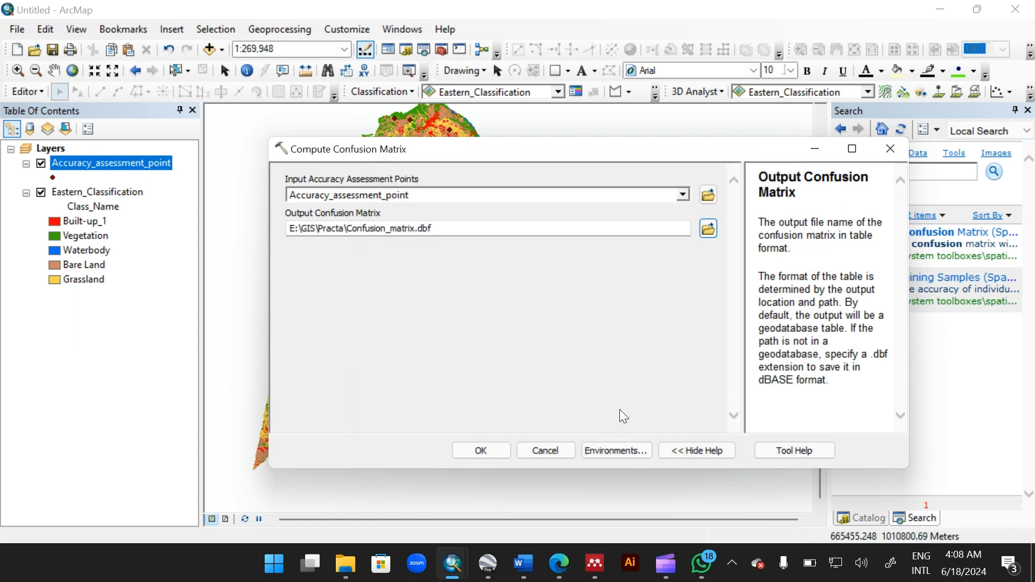
click(471, 447)
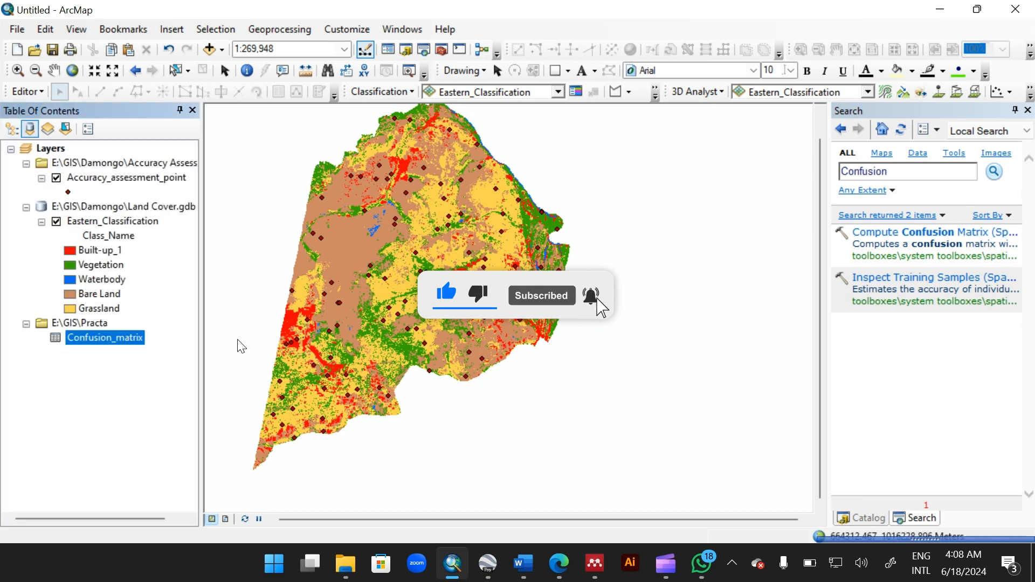
Step: Open the Confusion_matrix table and examine its class rows and accuracy values
right_click(91, 338)
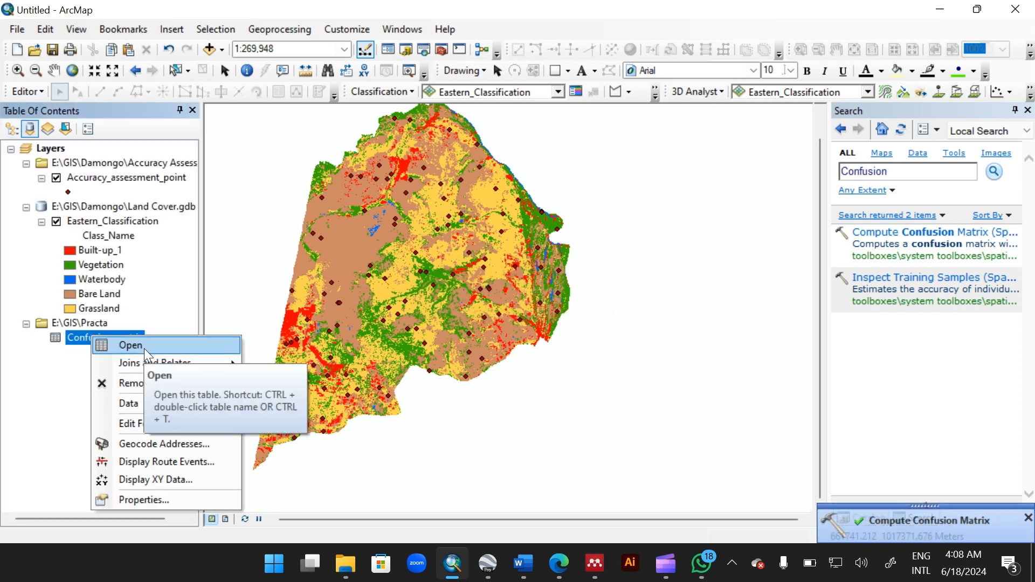
click(143, 348)
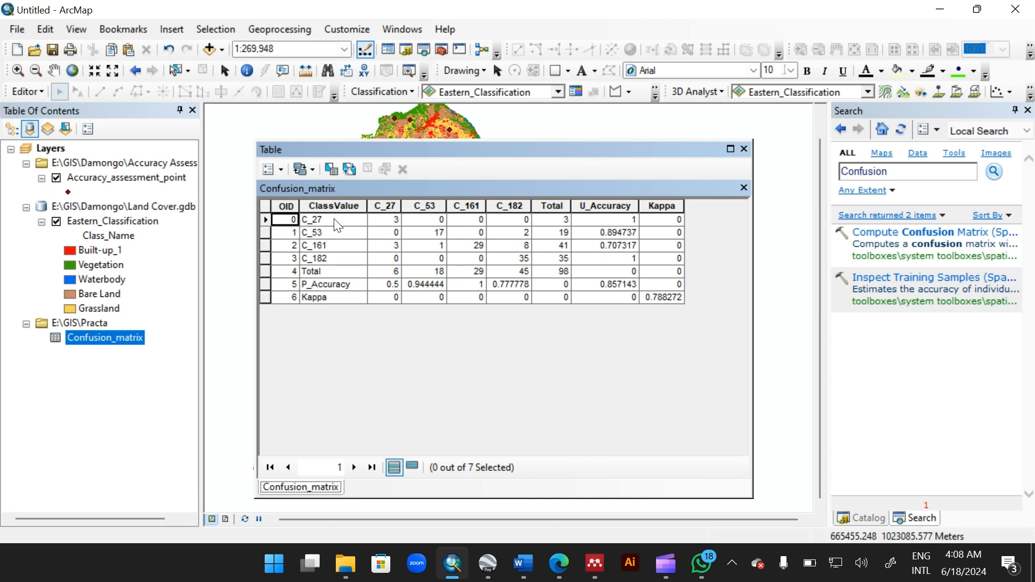
click(326, 225)
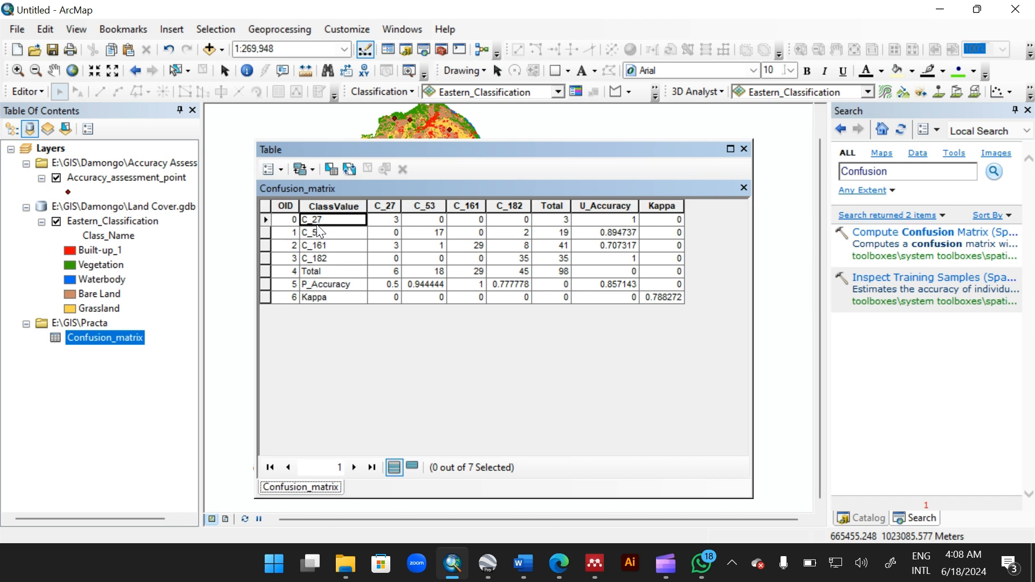
click(317, 230)
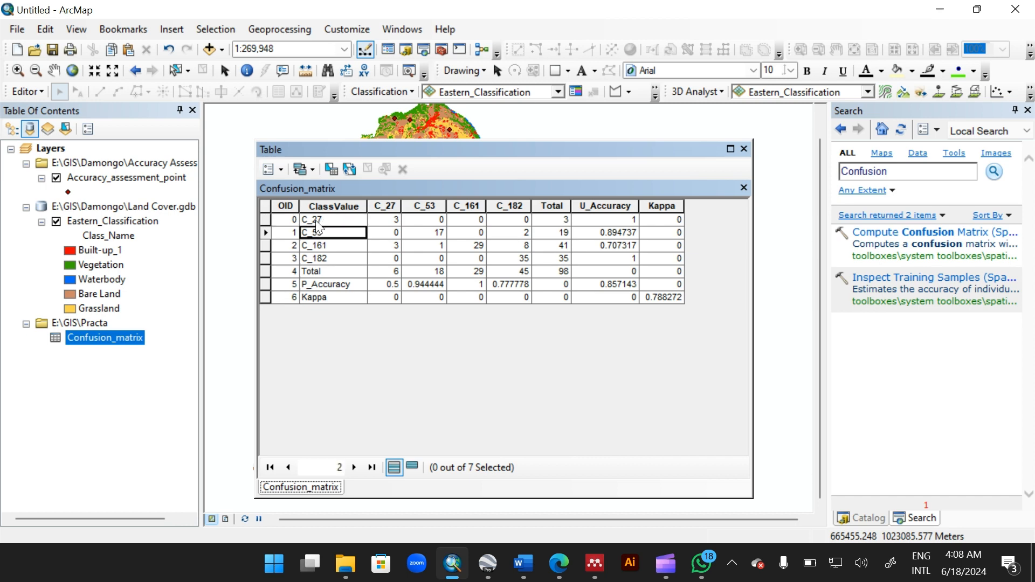
click(316, 221)
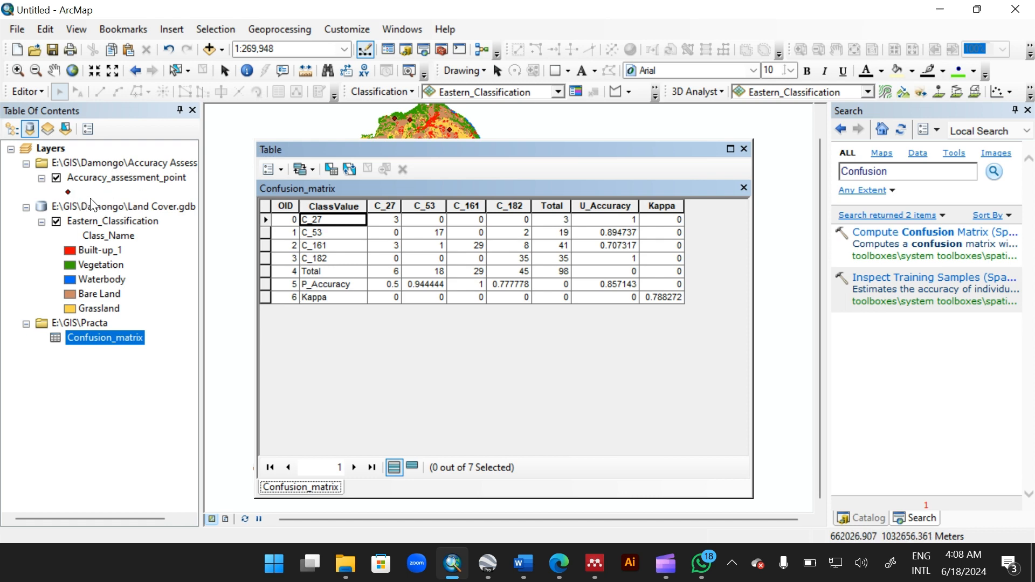
click(111, 178)
right_click(109, 176)
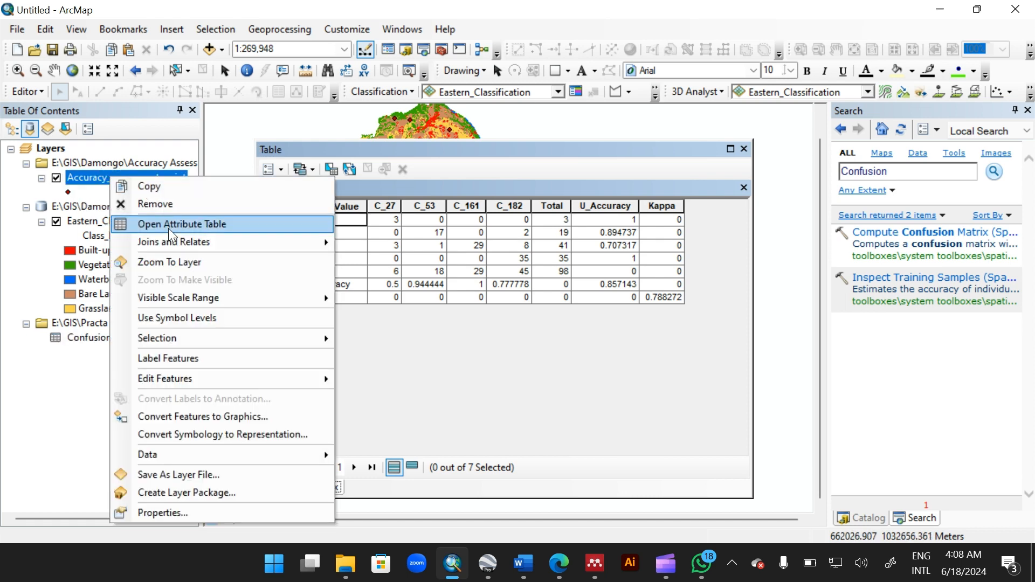
mouse_move(293, 379)
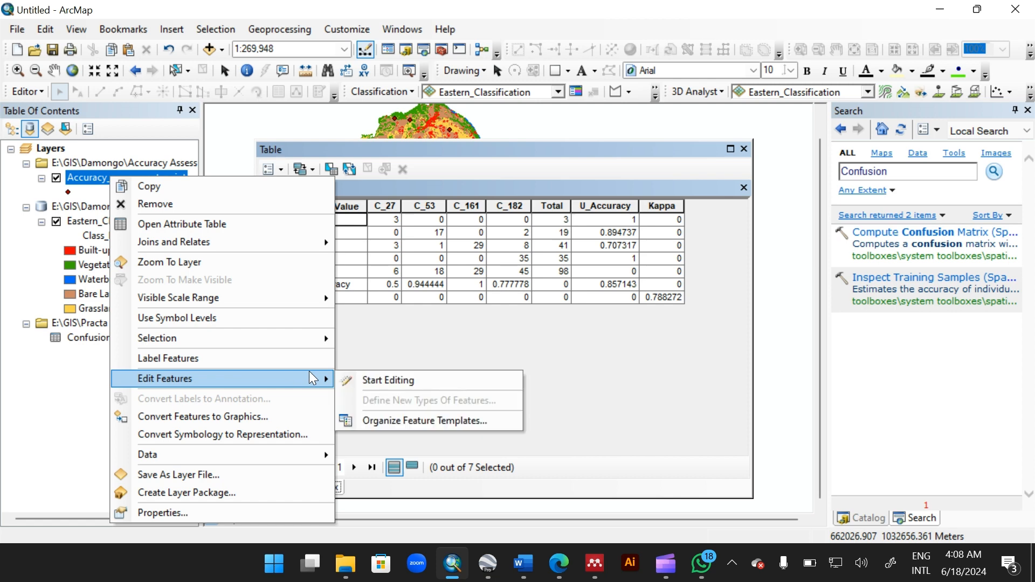
click(375, 378)
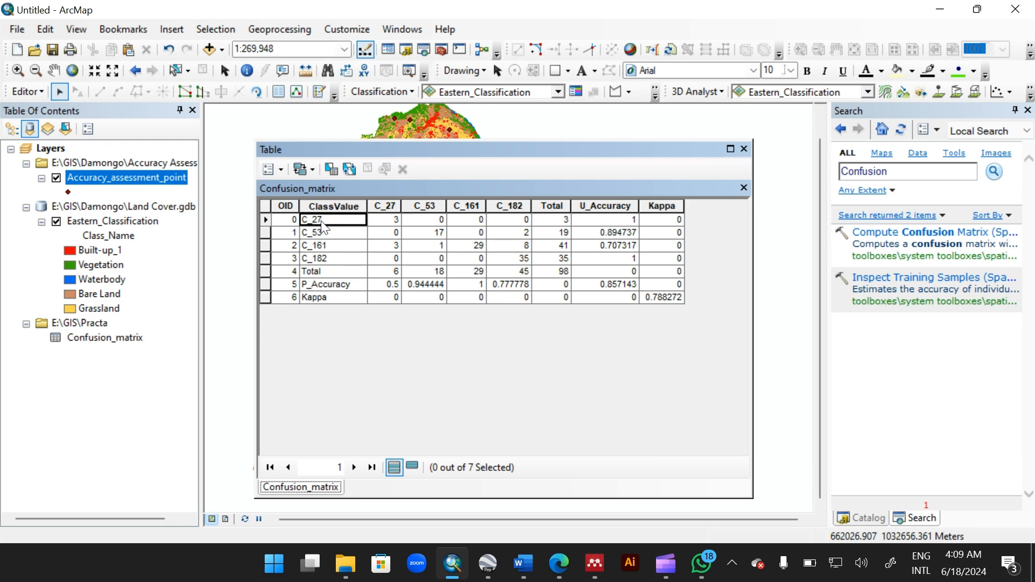
click(277, 167)
click(525, 294)
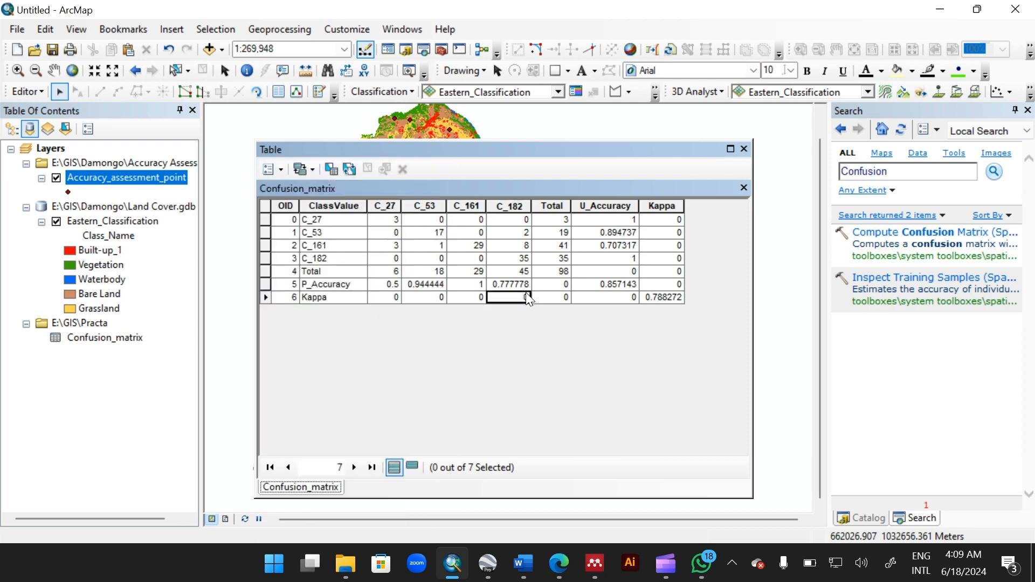
click(11, 131)
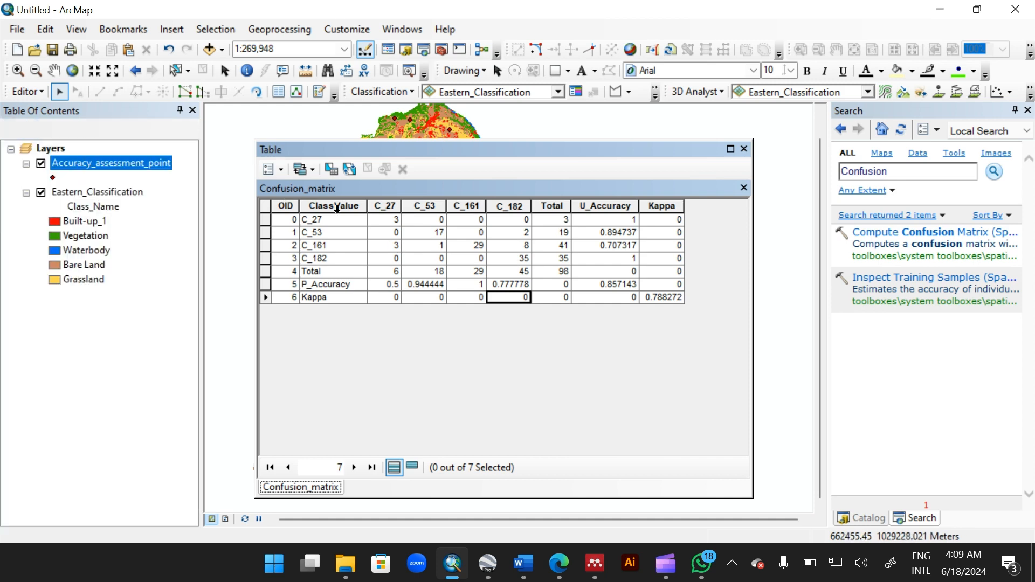
click(331, 221)
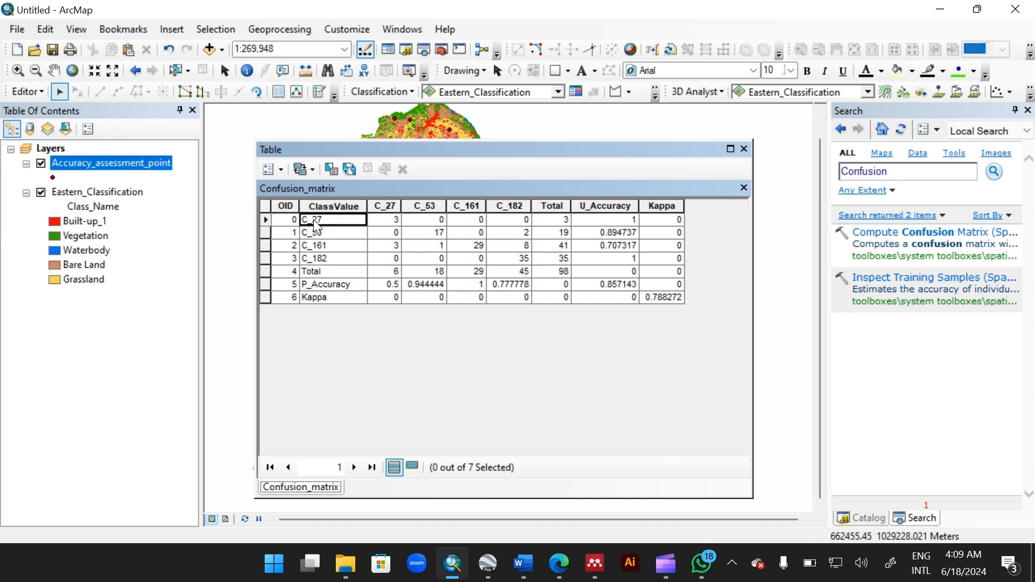
right_click(312, 219)
click(311, 272)
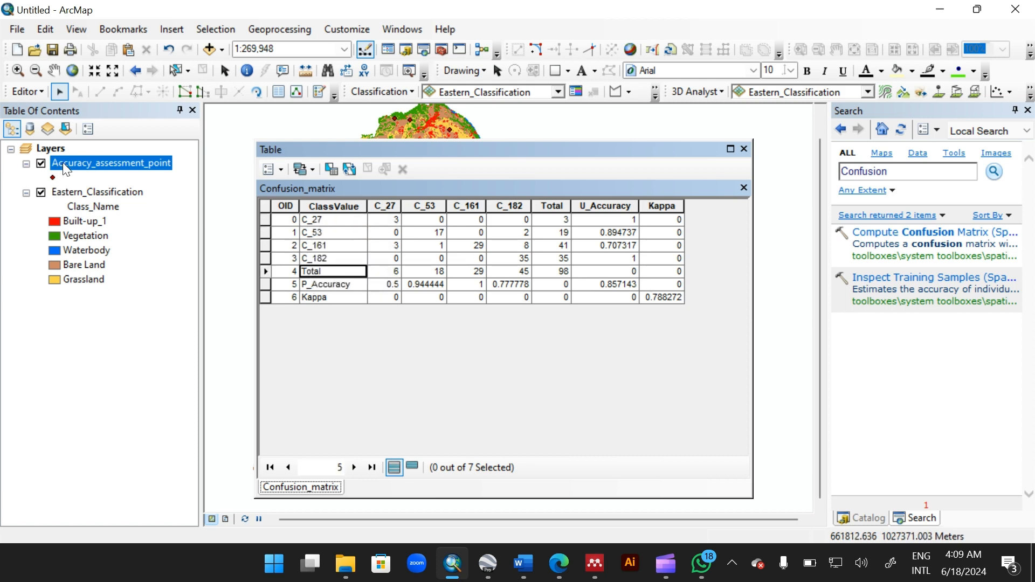
right_click(64, 166)
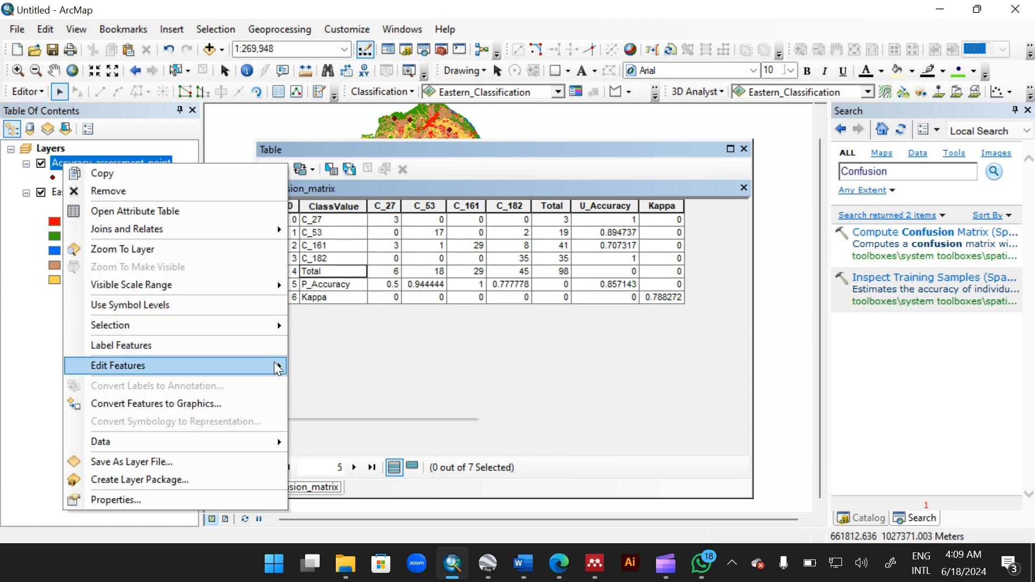
mouse_move(275, 366)
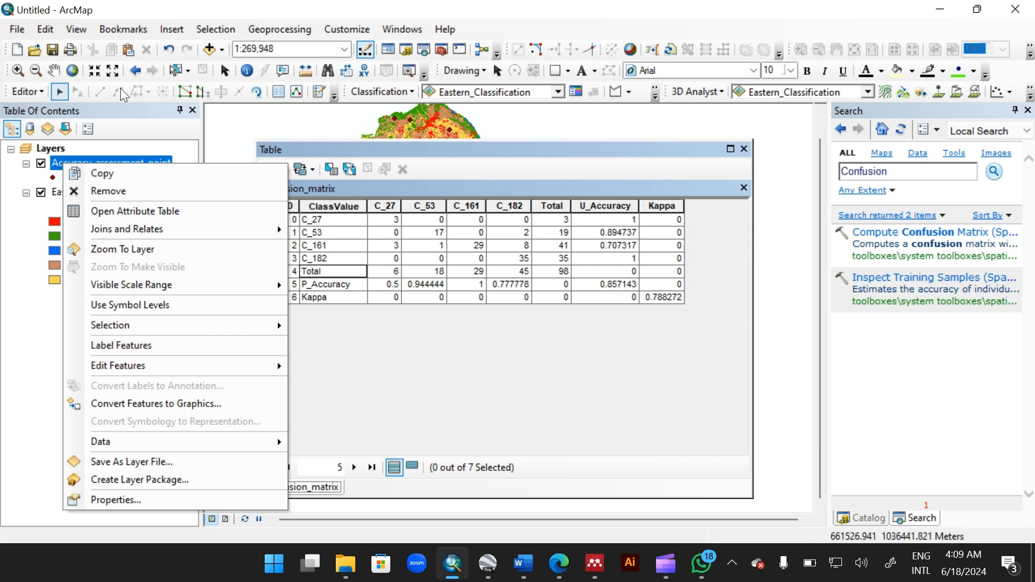
click(27, 91)
click(27, 91)
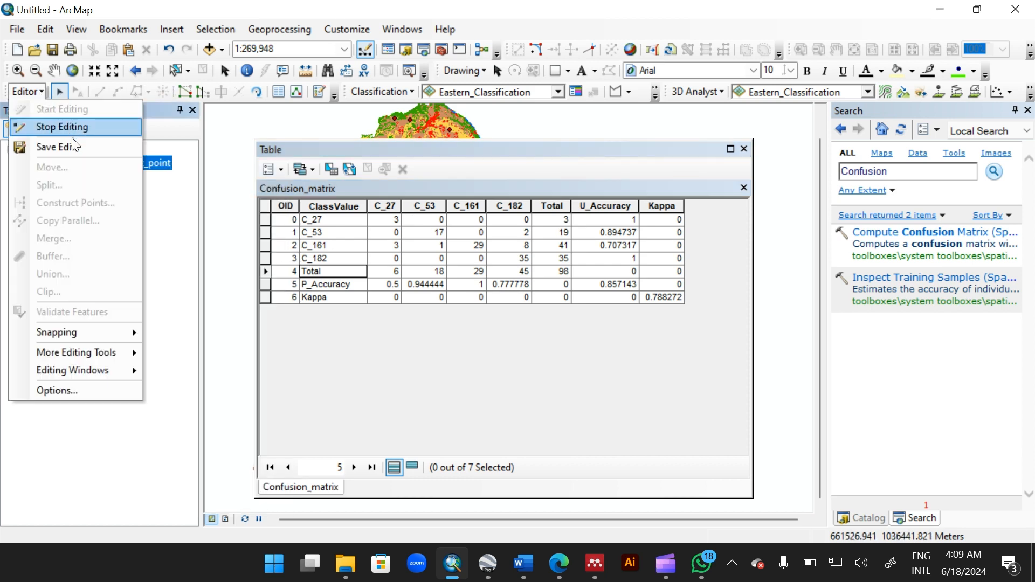
click(83, 127)
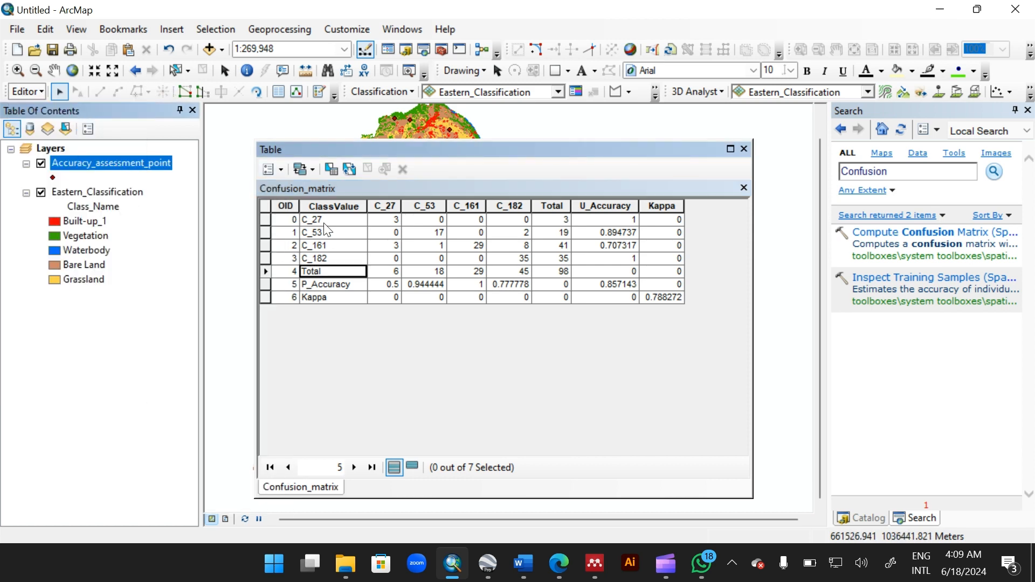
Step: Close the confusion matrix table and review the Accuracy_assessment_point attribute table, then close it
drag(455, 153, 420, 178)
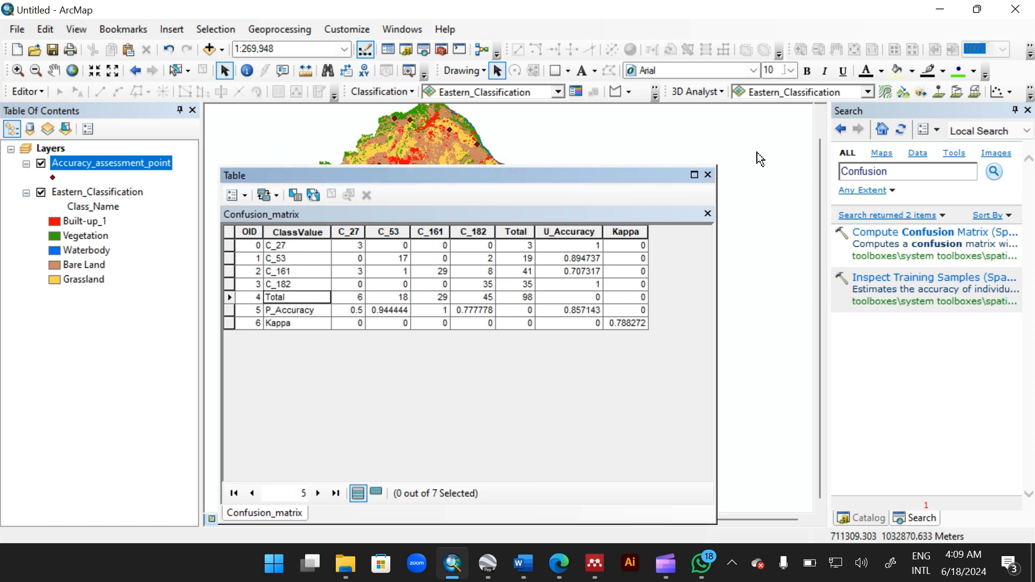
click(708, 175)
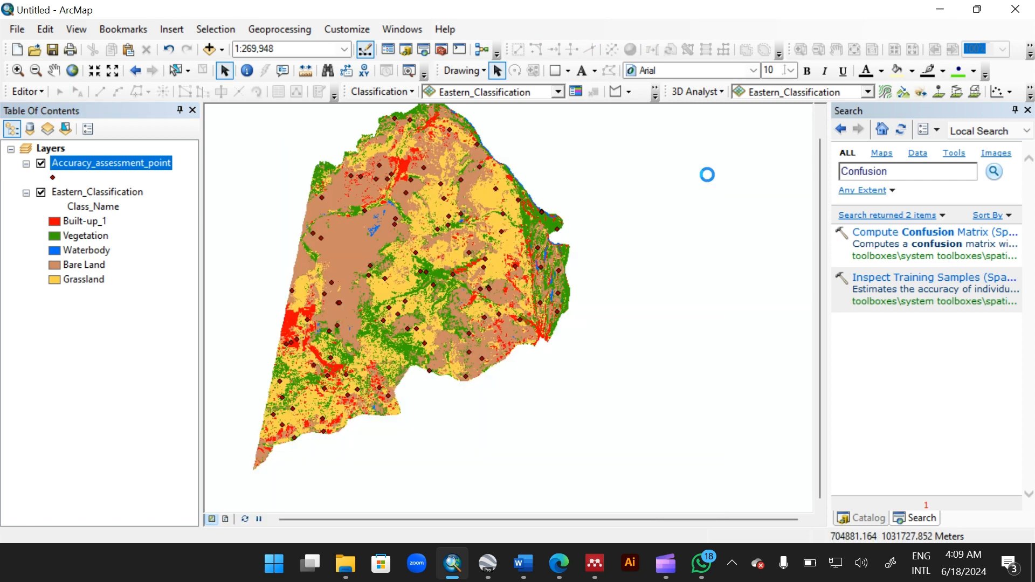
right_click(136, 170)
click(210, 213)
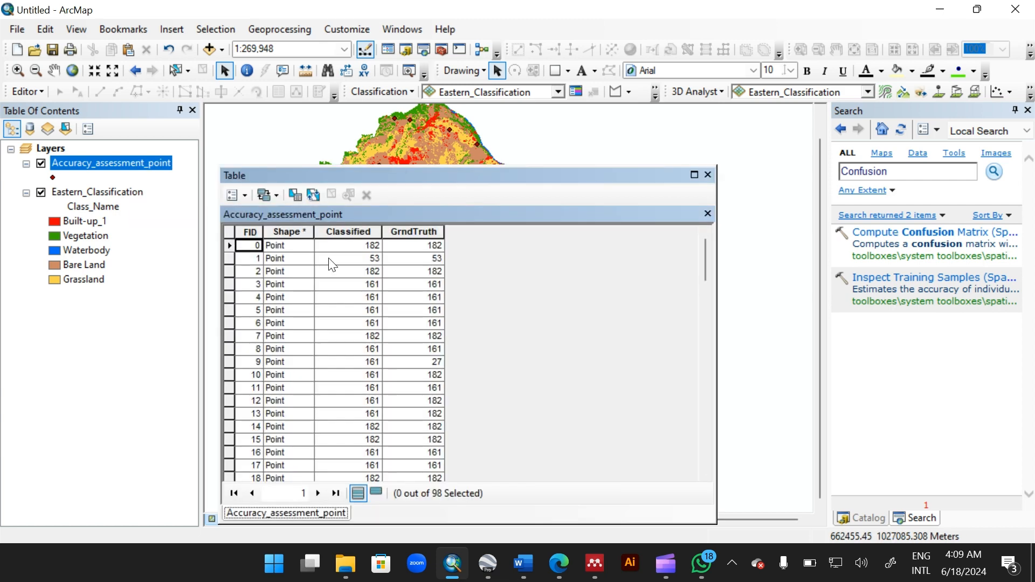
click(708, 175)
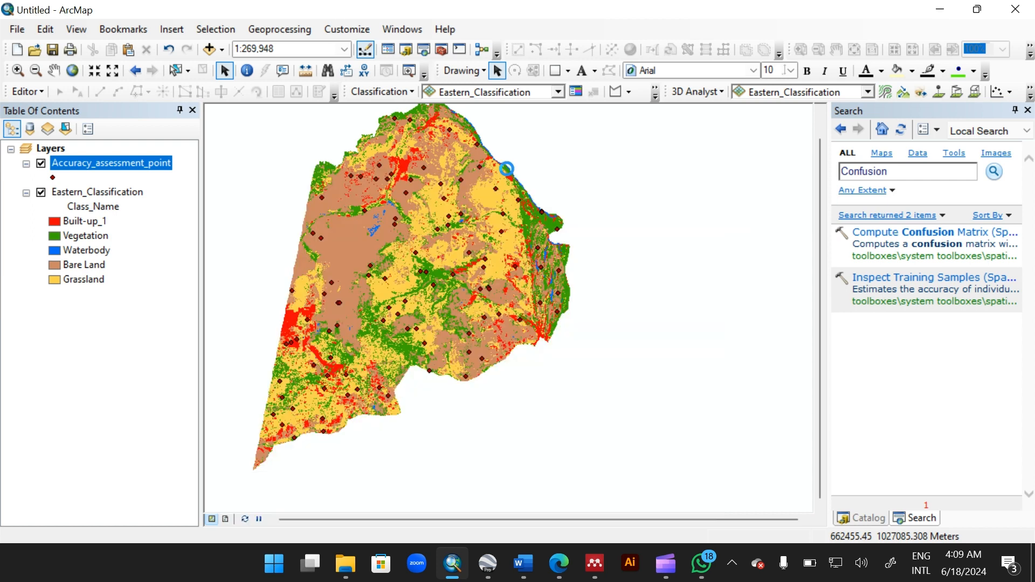
Step: Reopen the Confusion_matrix table from the Practa folder in the table of contents
click(31, 129)
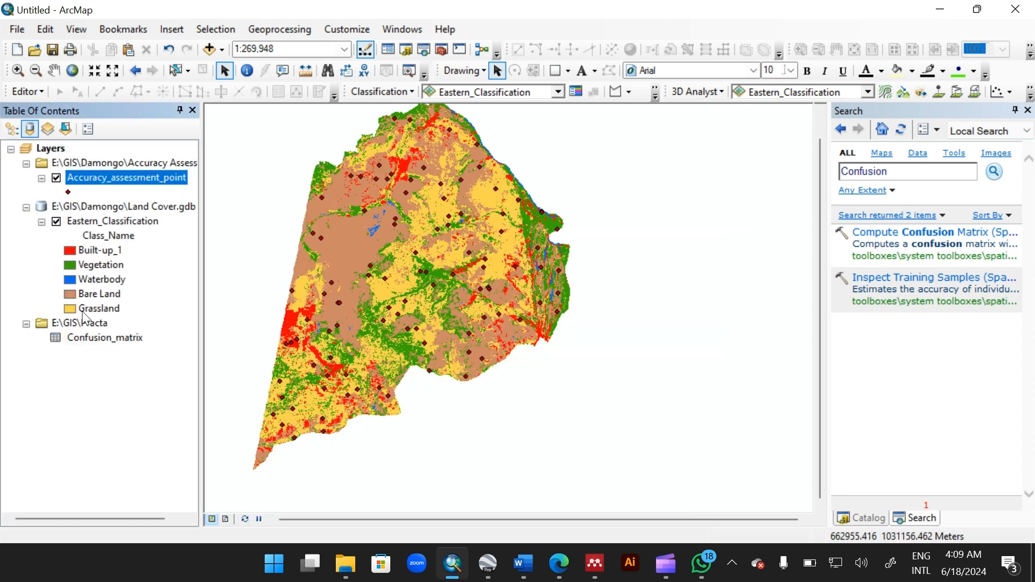
click(96, 338)
click(96, 339)
right_click(96, 339)
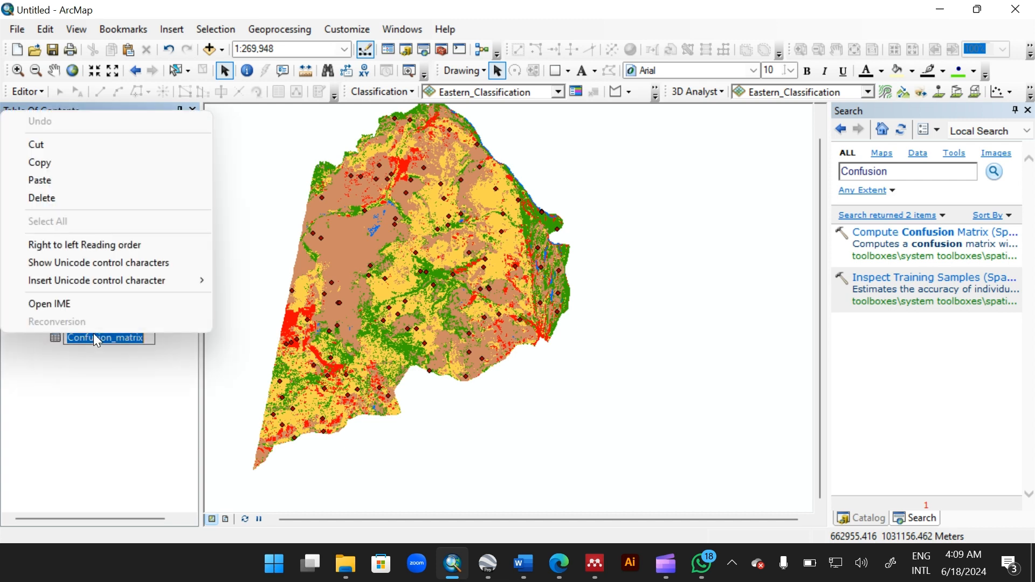
click(98, 349)
right_click(104, 338)
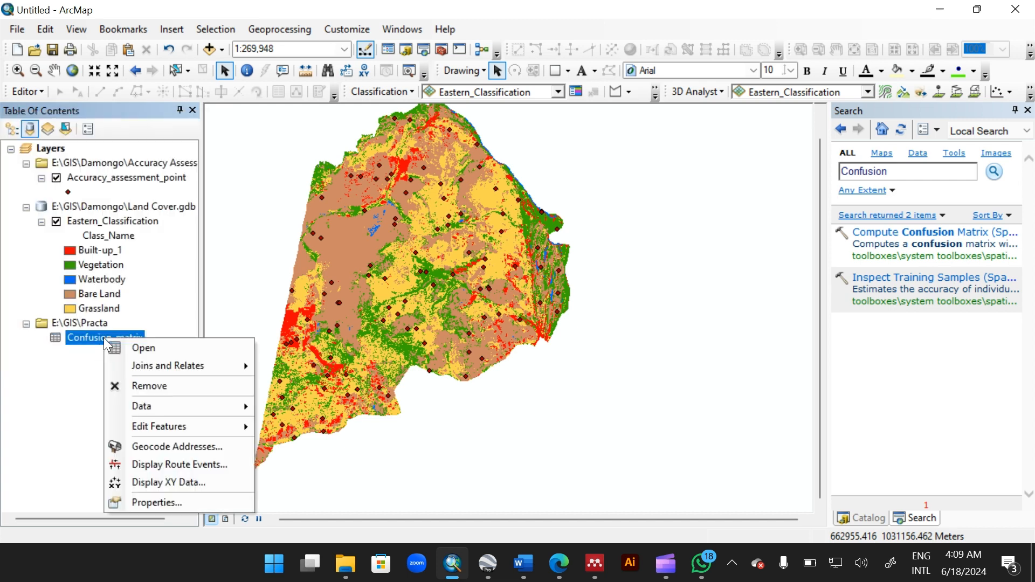
click(144, 349)
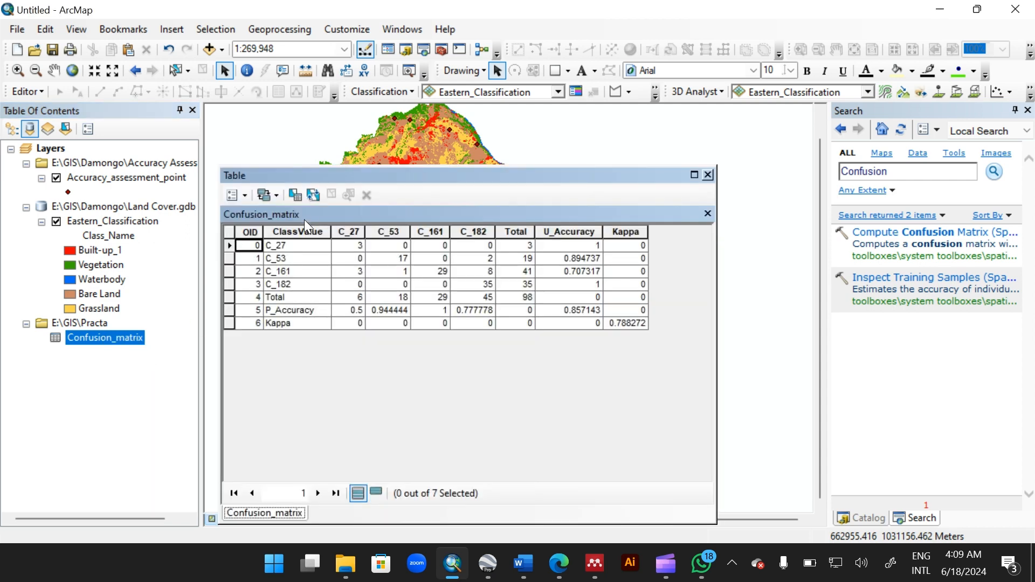
Step: Select all rows of the Confusion_matrix table and copy the selected records
click(289, 248)
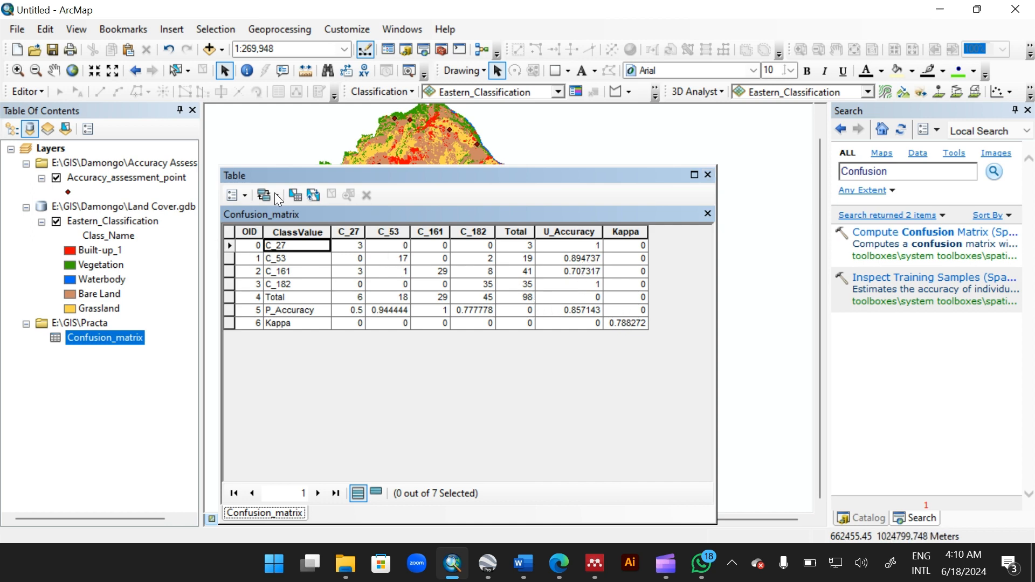
click(229, 249)
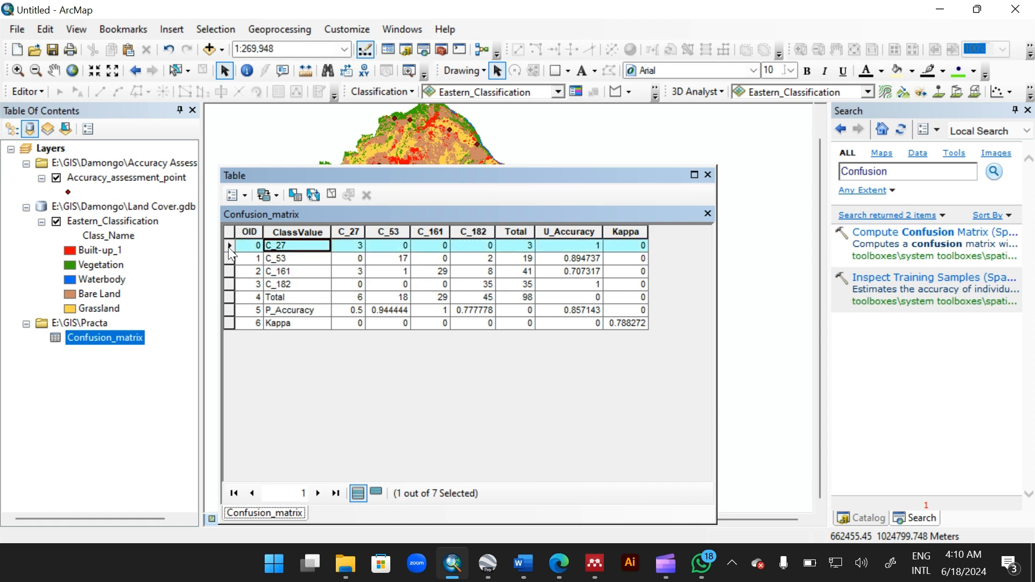
shift+click(230, 321)
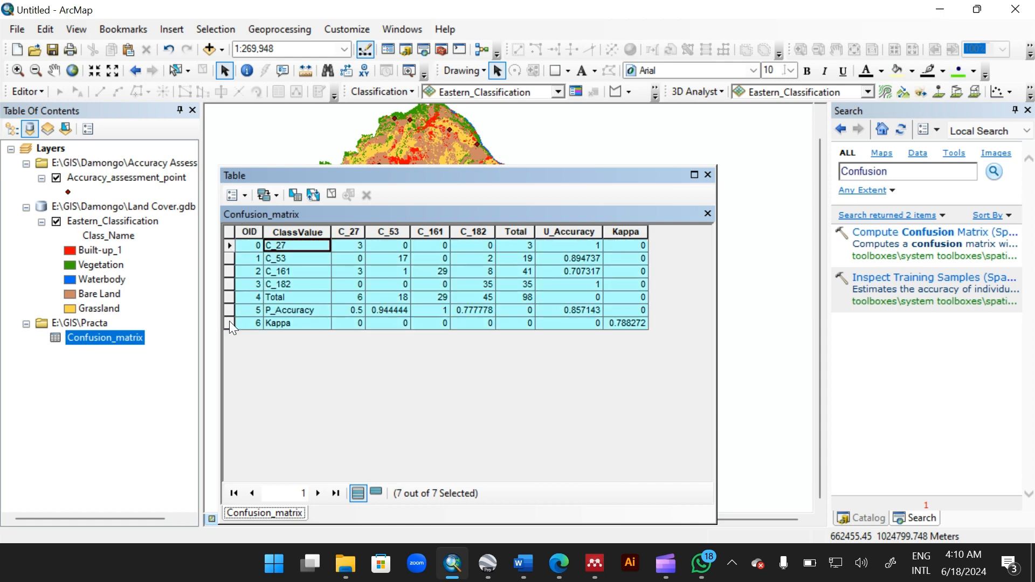
right_click(228, 321)
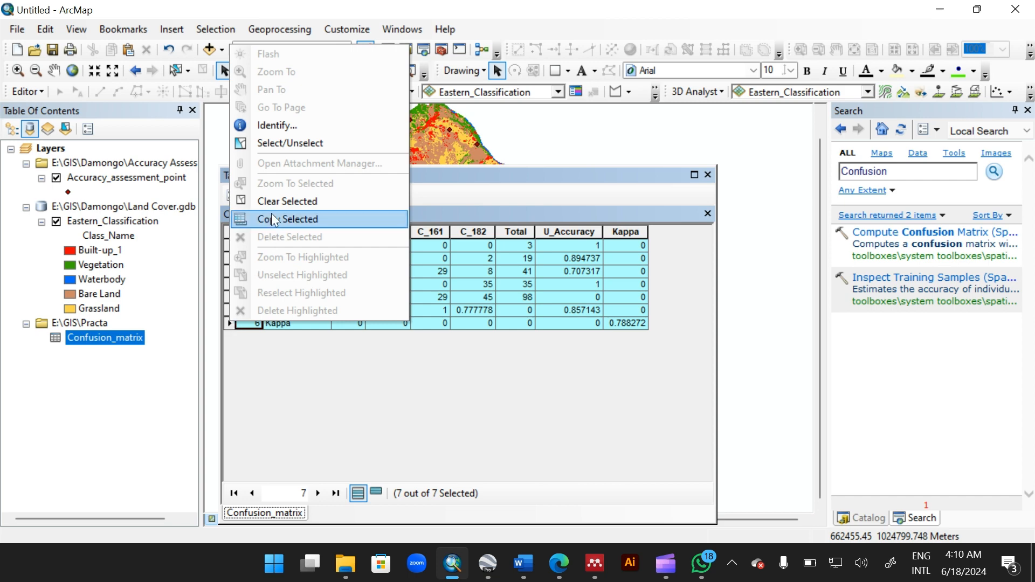
click(300, 213)
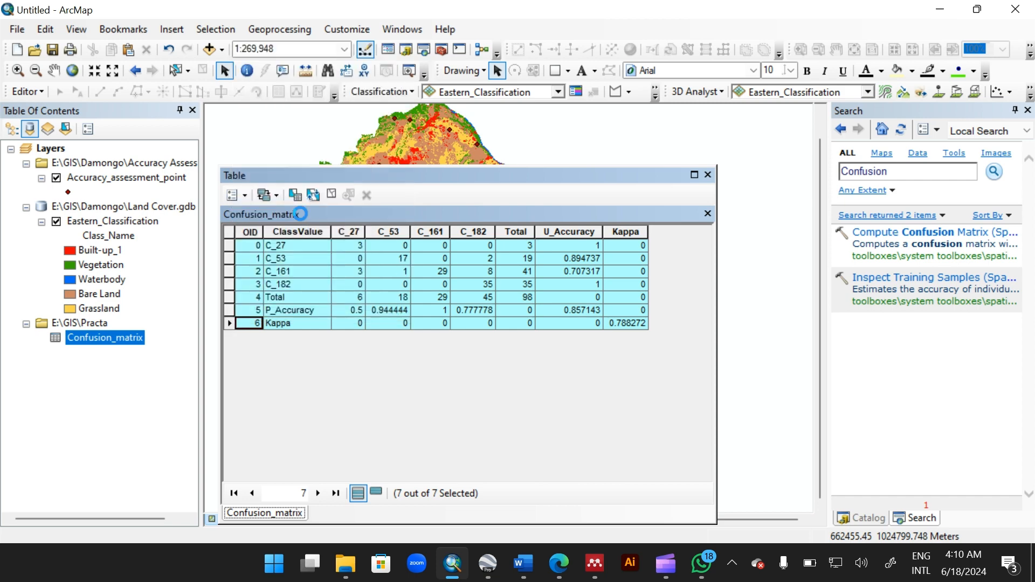
Step: Switch to Excel and create a blank workbook
click(276, 566)
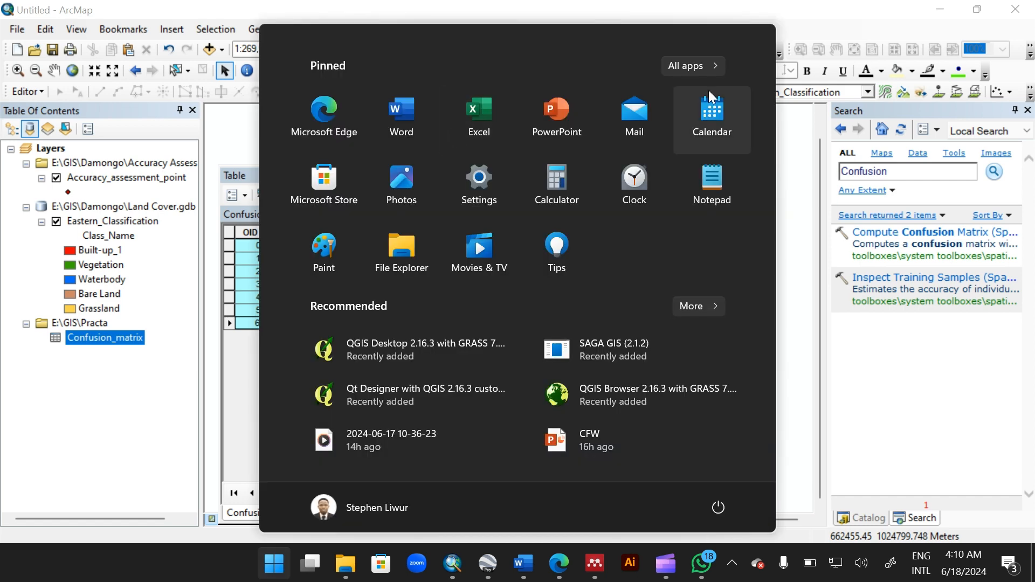
key(Escape)
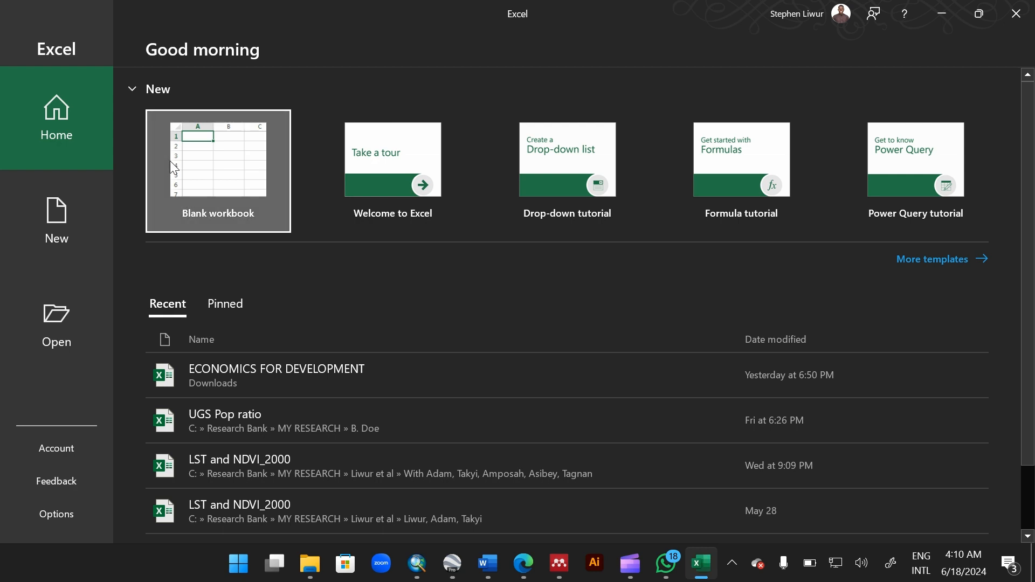
click(248, 179)
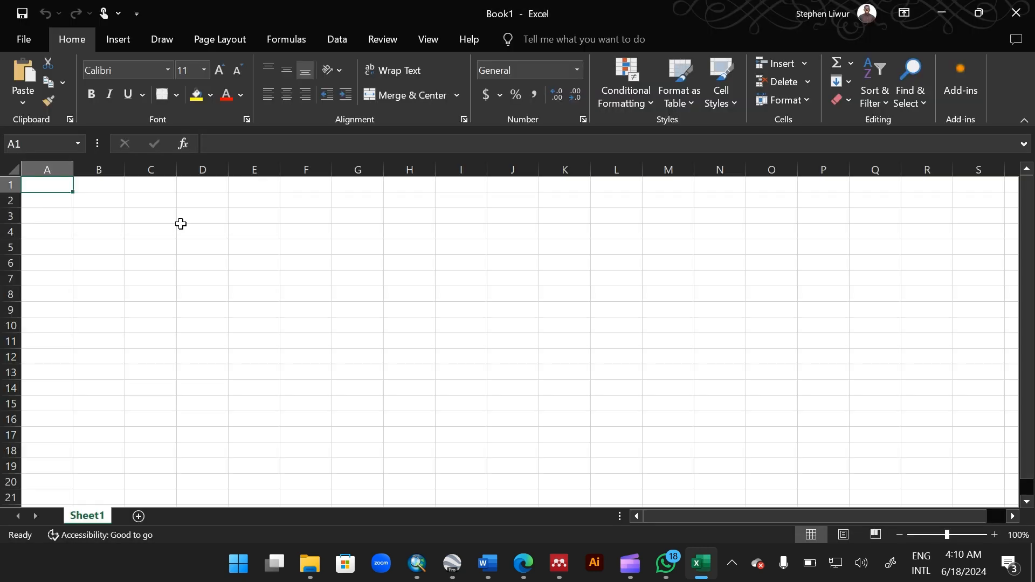
Step: Paste the copied confusion matrix records starting at cell C3
click(143, 218)
right_click(143, 217)
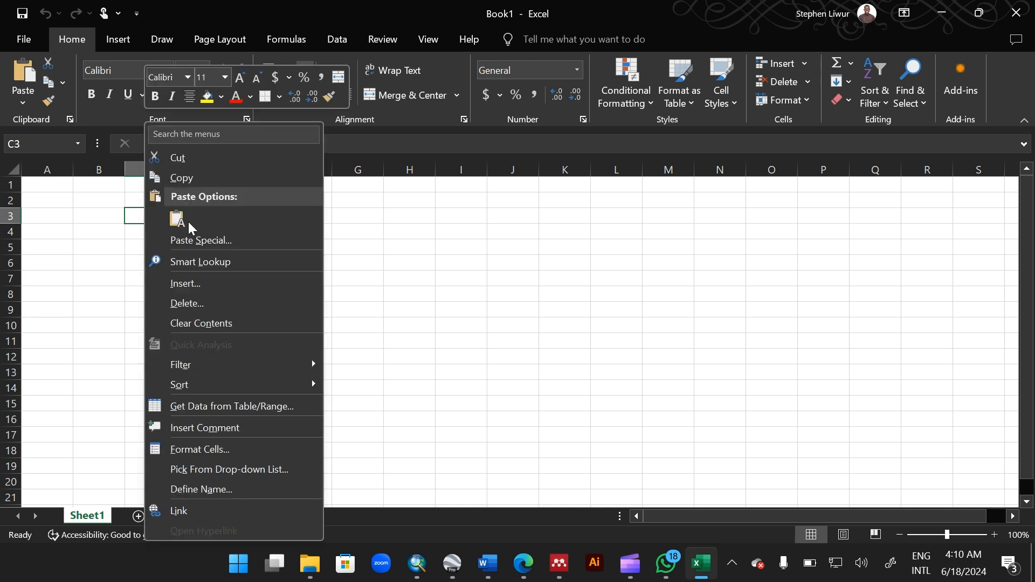
click(171, 222)
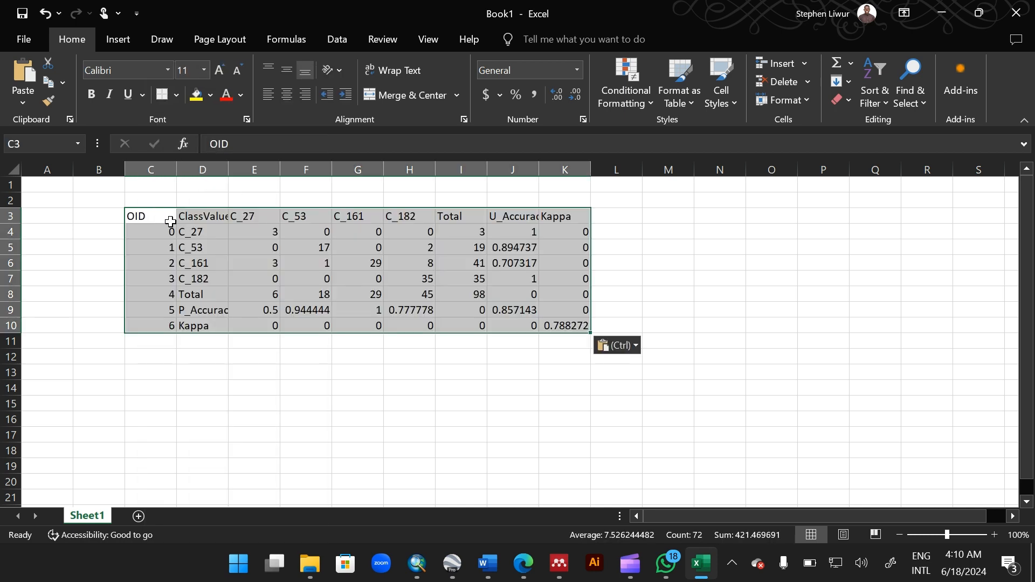
Step: Delete the OID column and autofit the width of the ClassValue column
click(197, 368)
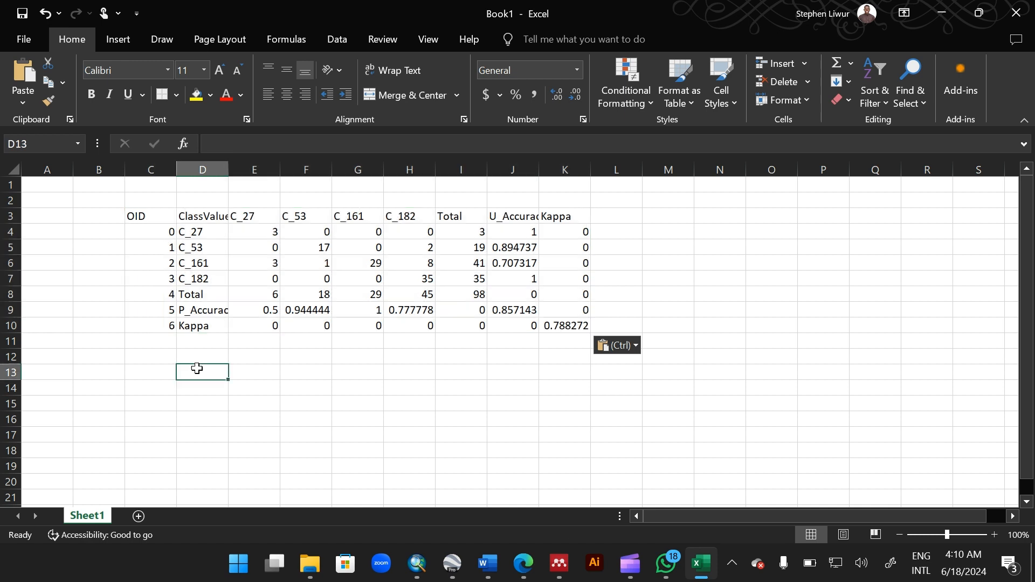
click(152, 169)
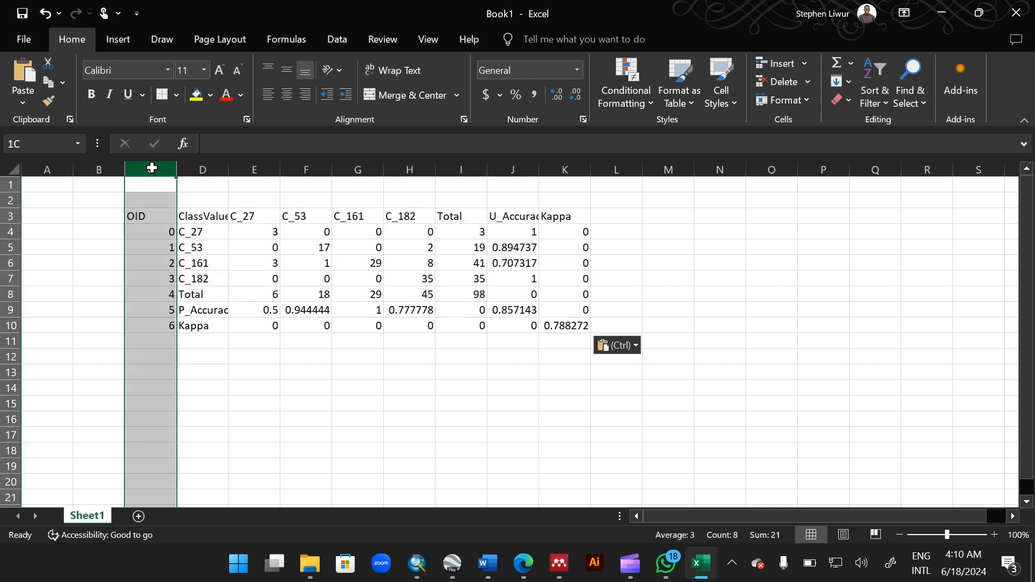
right_click(152, 164)
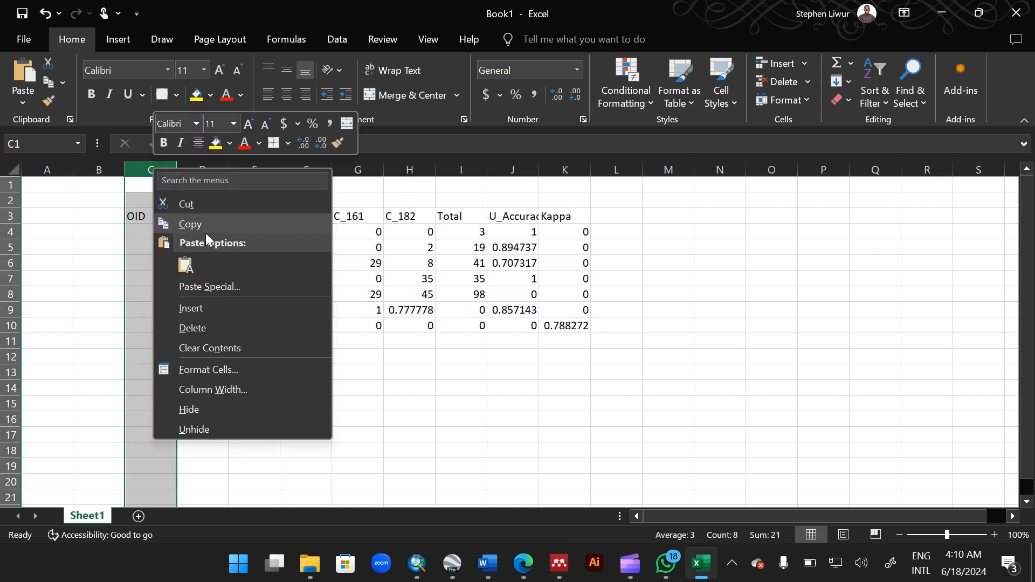
click(205, 331)
click(150, 233)
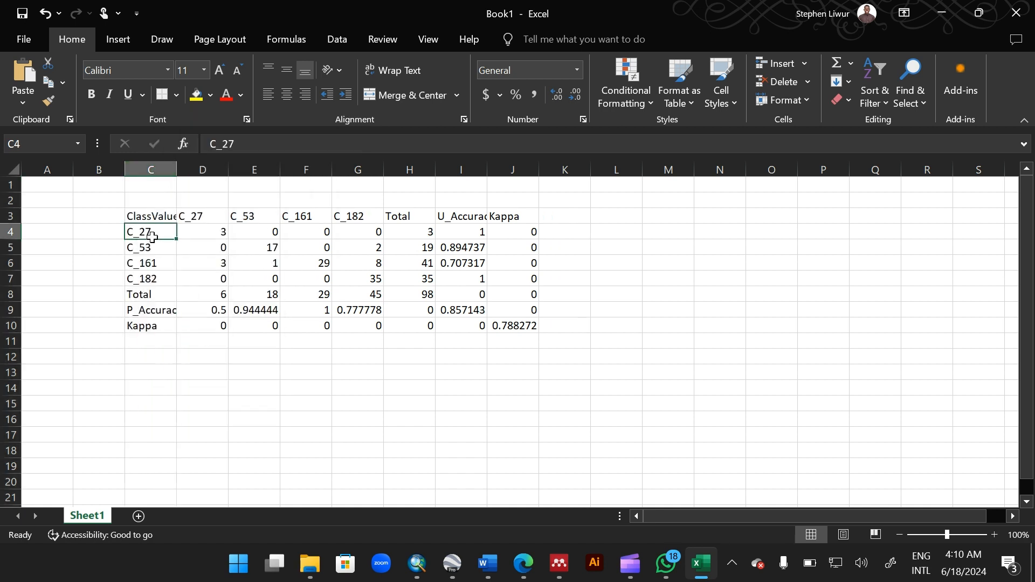
double_click(176, 169)
Step: Rename the ClassValue header to Land use and the C_27 row label to Built-up
click(163, 219)
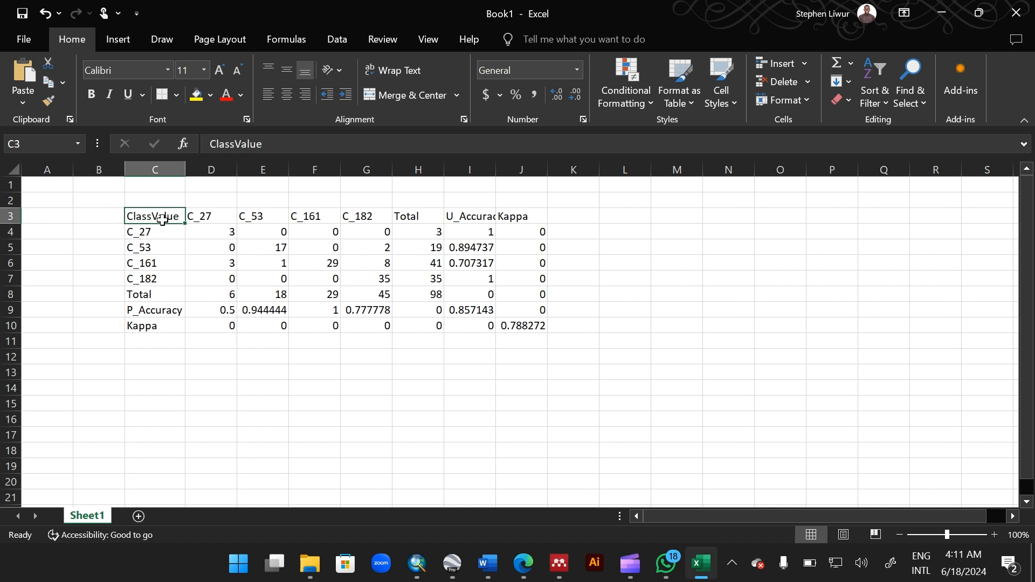
text(Land use)
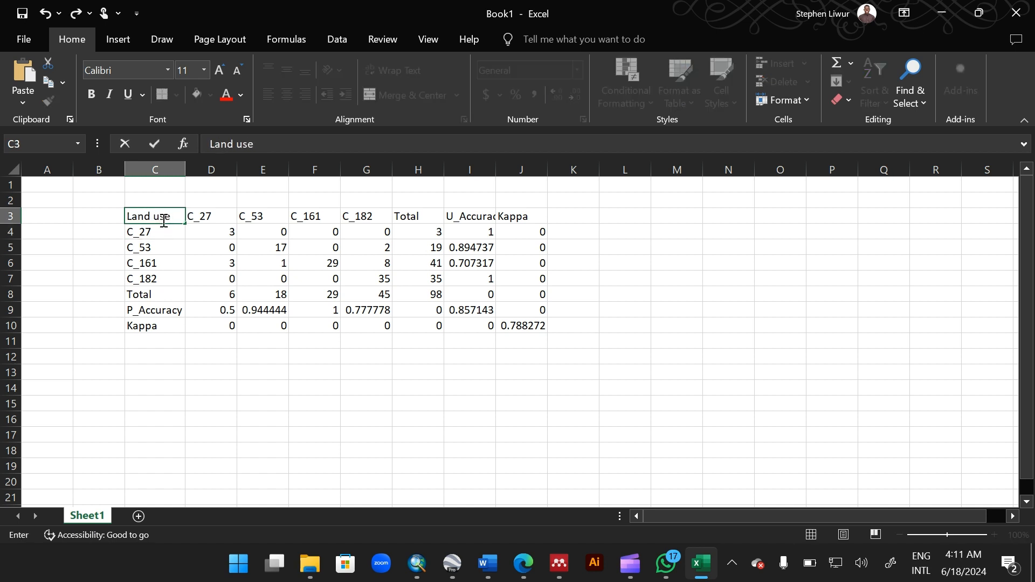
click(148, 235)
text(Bu)
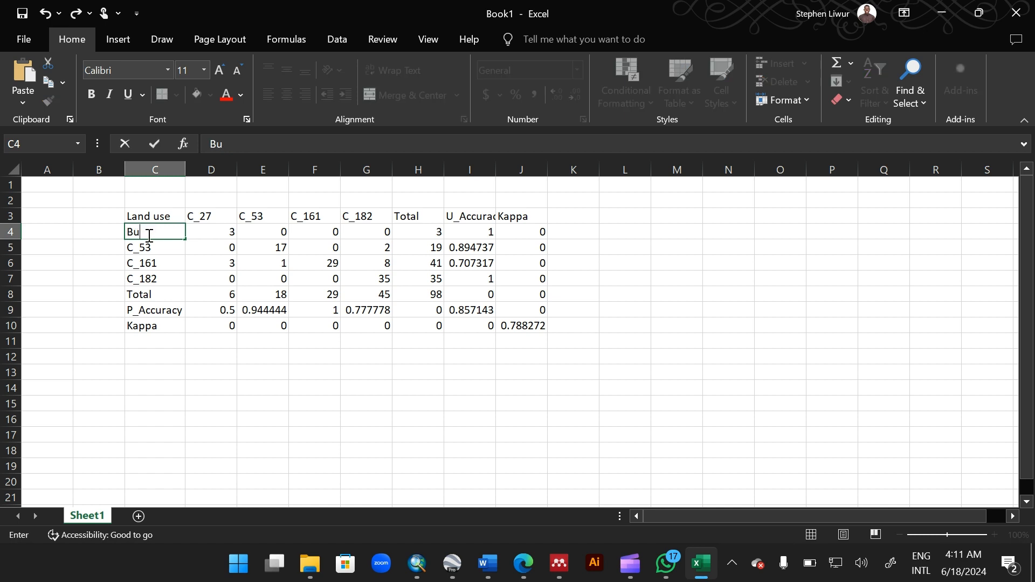
text(ilt-up)
key(Return)
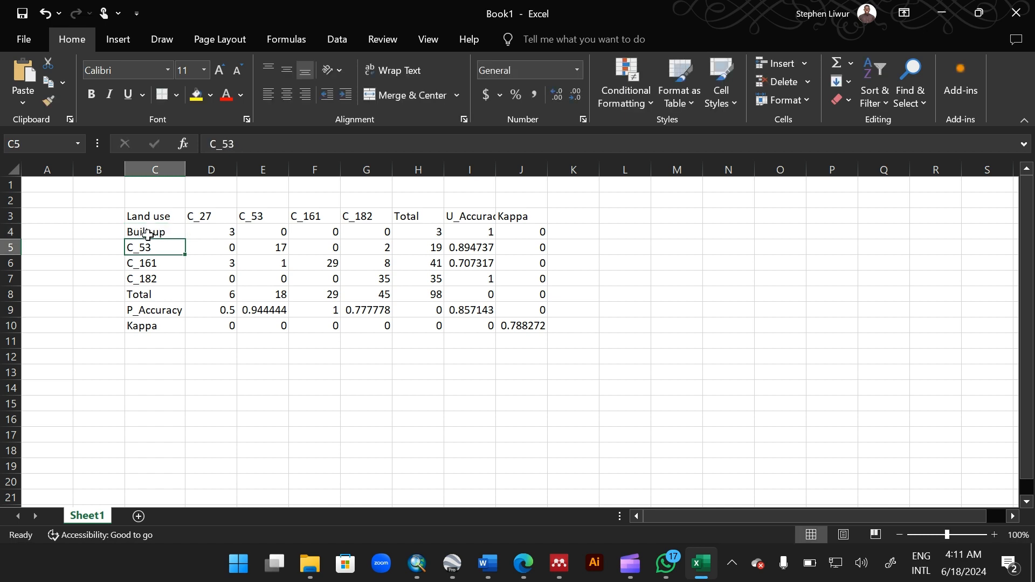
Step: Rename the C_53, C_161 and C_182 row labels to Vegetation, Bare land and Grasland
text(Vegetat)
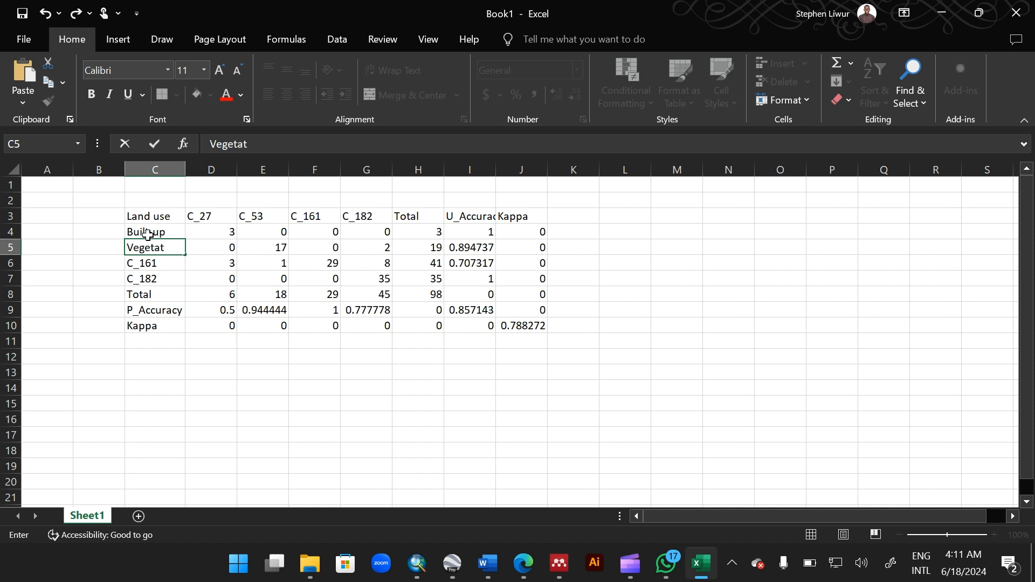
text(ion)
key(Return)
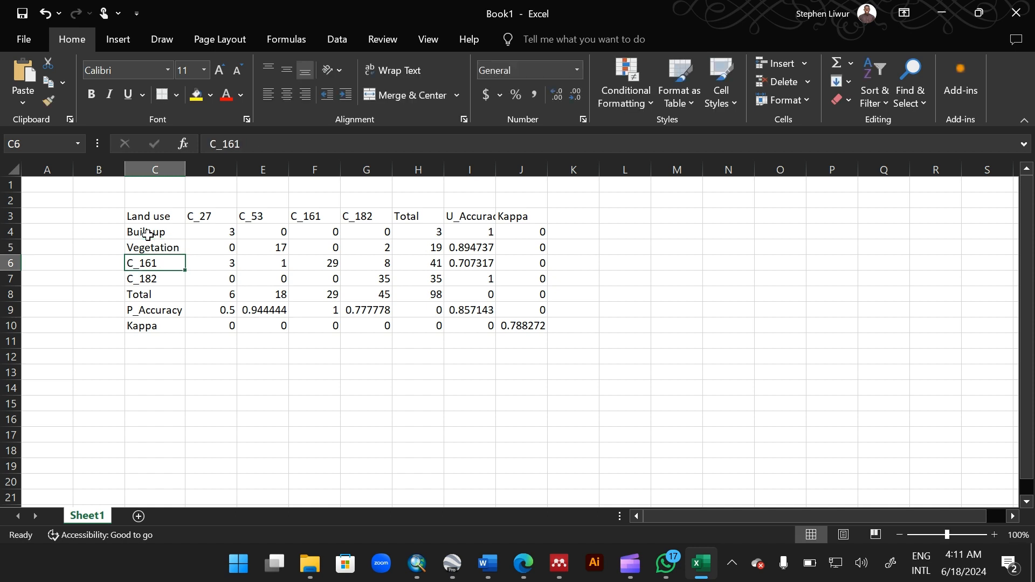
text(BAre)
key(BackSpace)
key(BackSpace)
key(BackSpace)
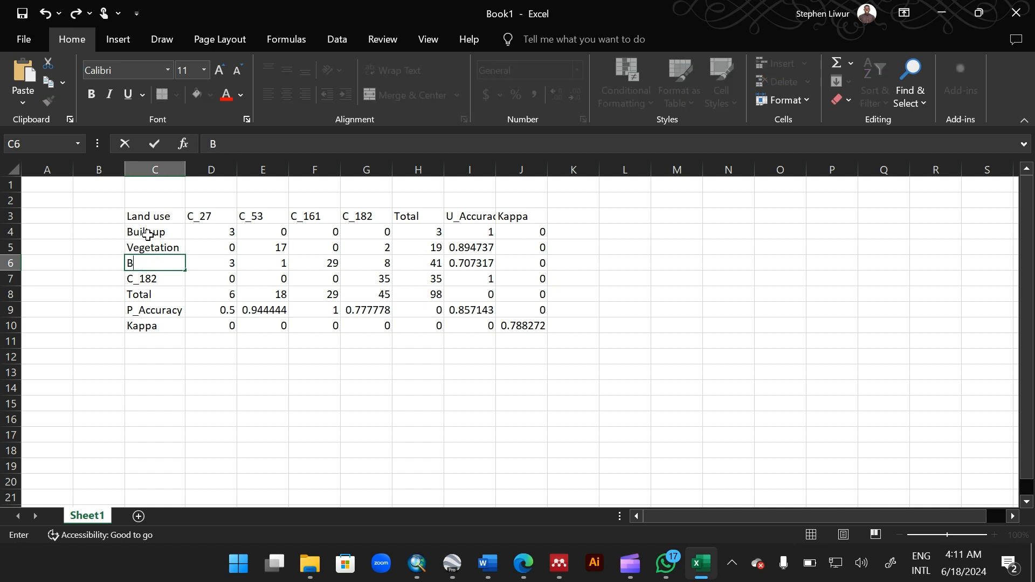
text(are land)
key(Return)
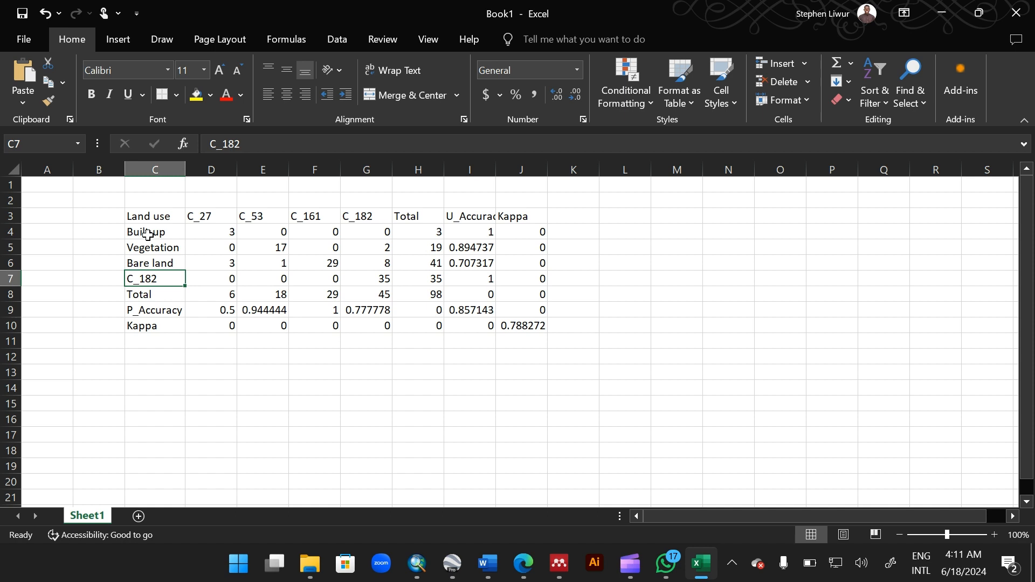
text(Grasland)
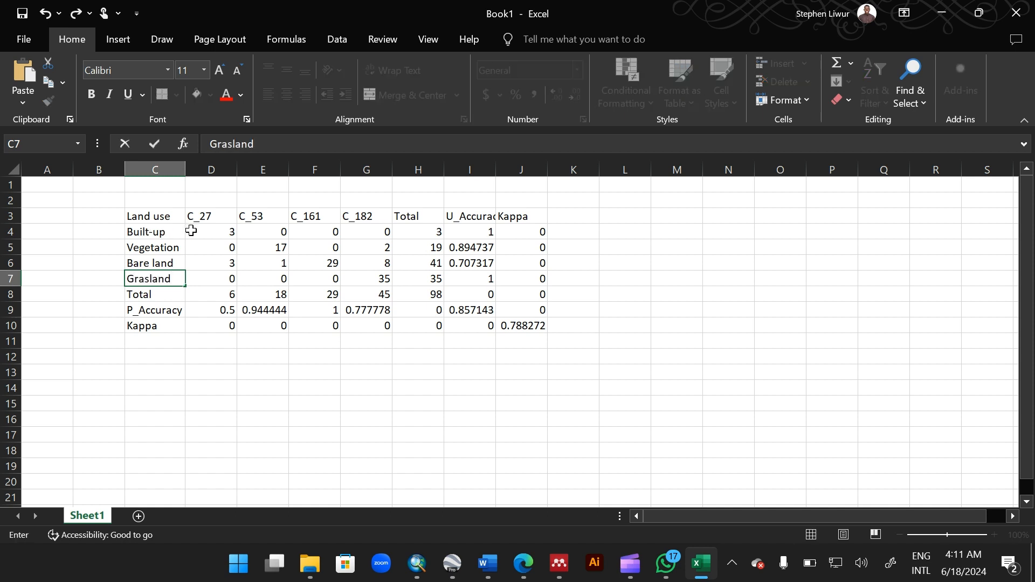
Step: Rename the P_Accuracy row label to Producer Accuracy
click(146, 309)
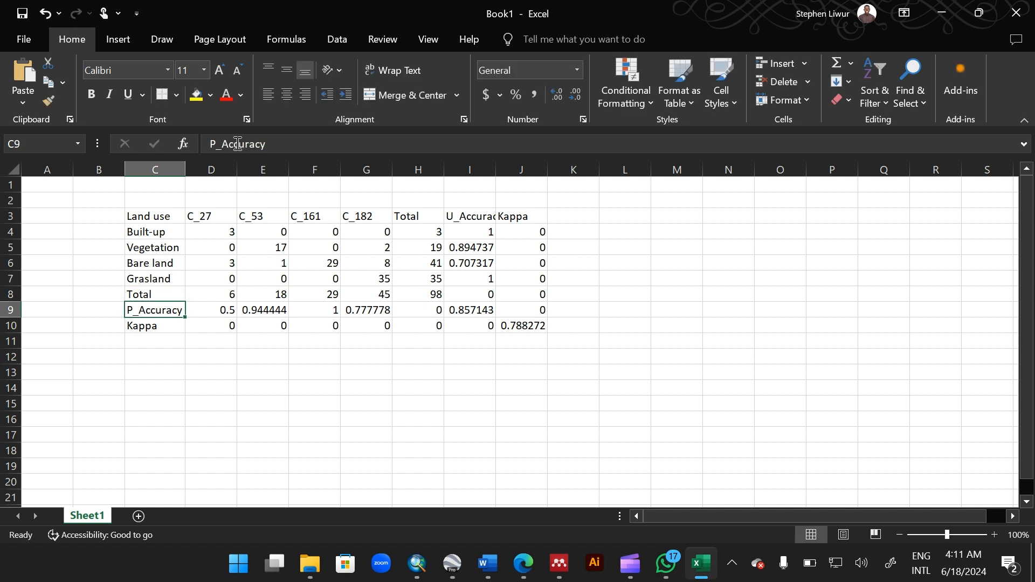
click(222, 145)
key(BackSpace)
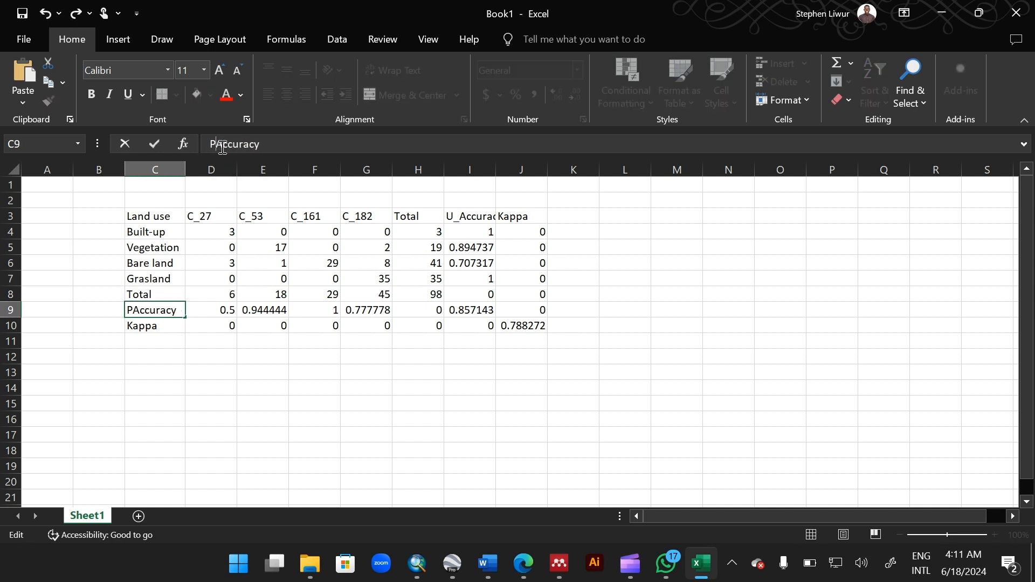
text(roducer)
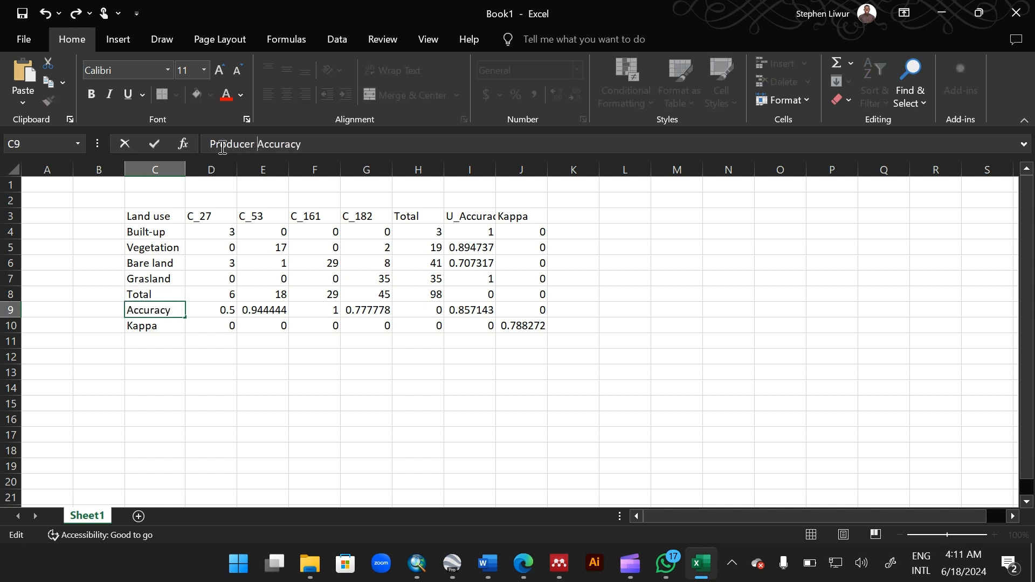
Step: Rename the U_Accuracy header to User Accuracy and autofit the Land use column width
click(469, 215)
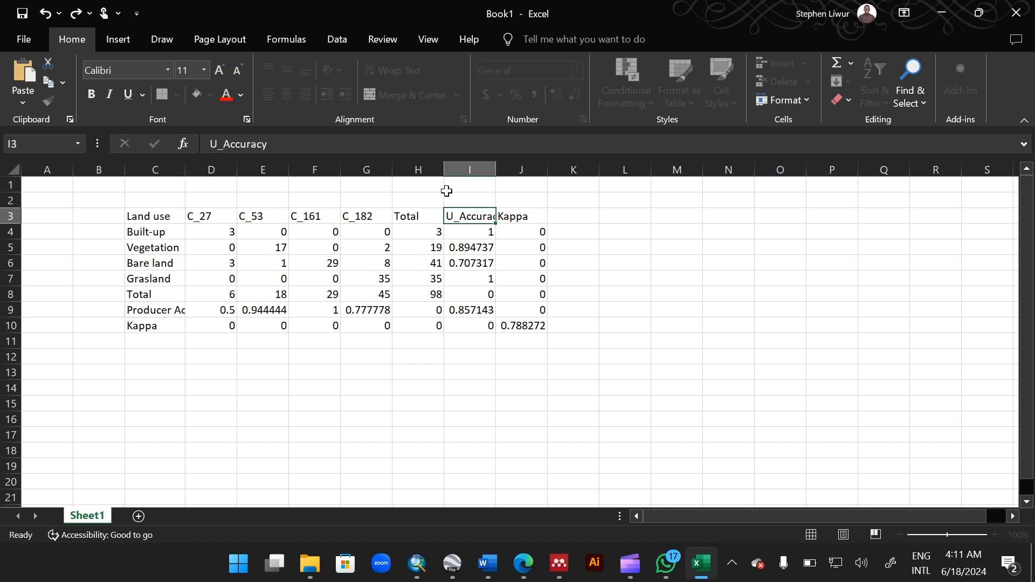
click(222, 143)
key(BackSpace)
text(se)
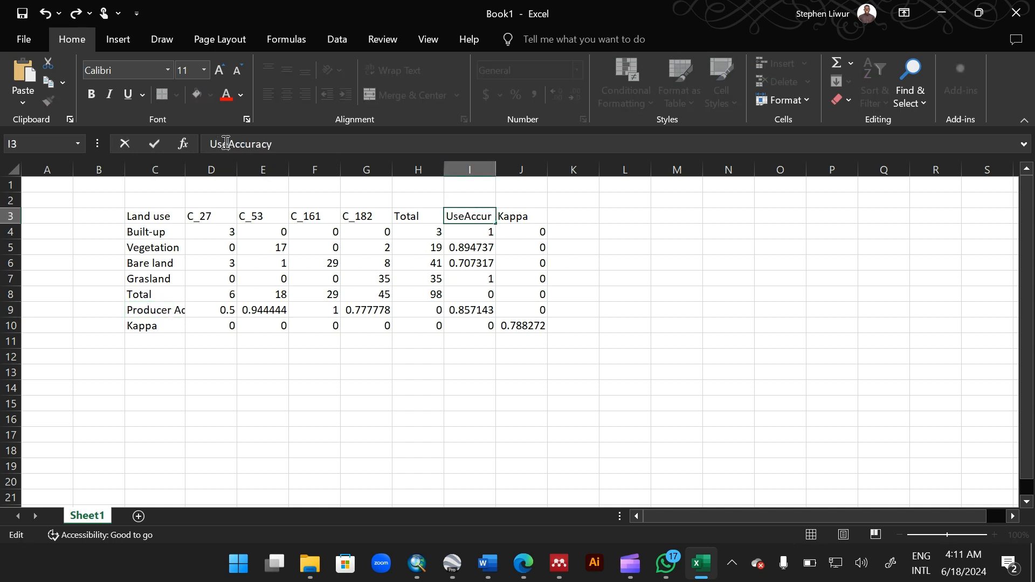
text(r)
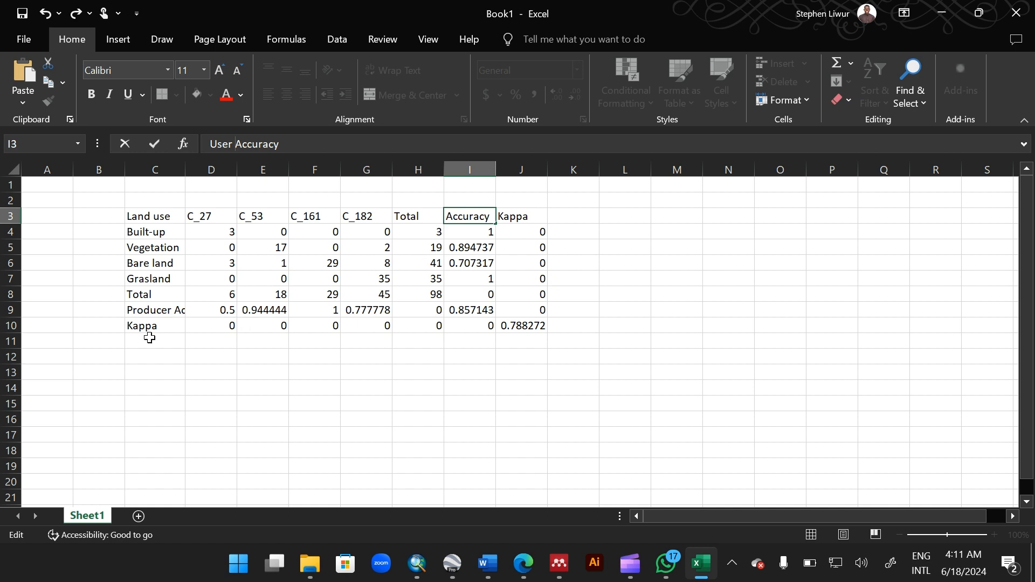
click(183, 170)
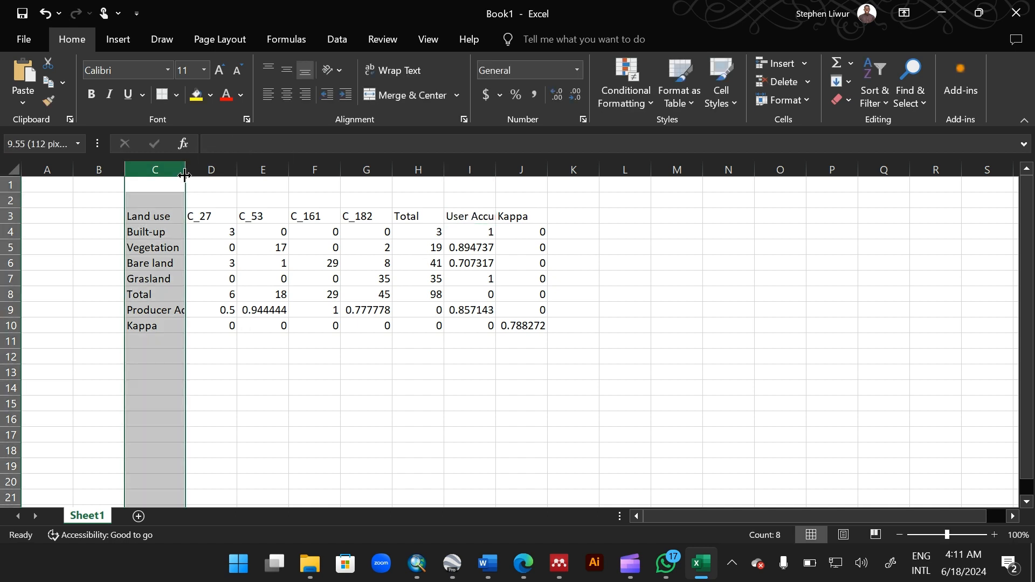
double_click(184, 175)
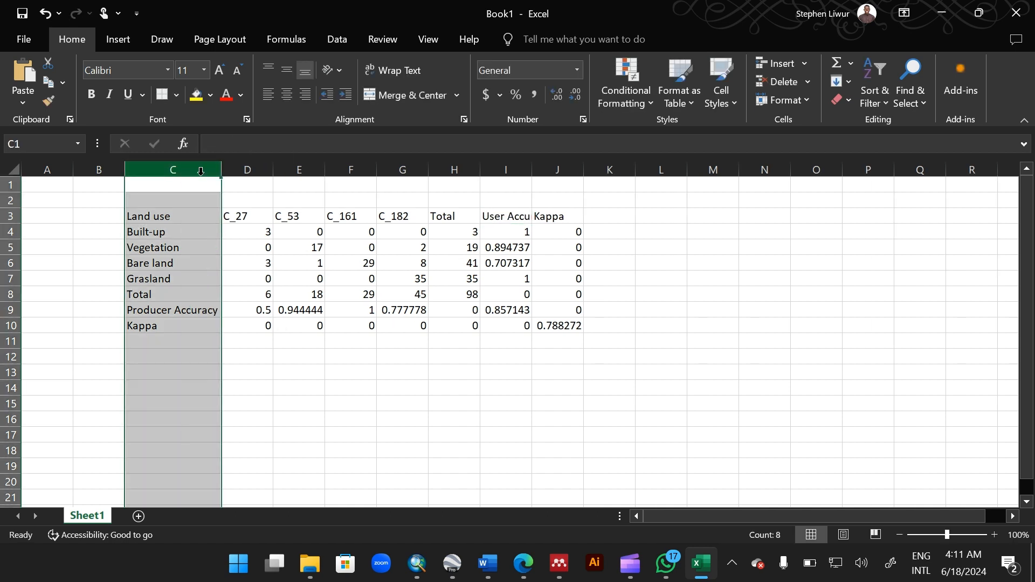
Step: Select the Producer Accuracy values from C_27 to User Accuracy and decrease their decimal places
click(240, 215)
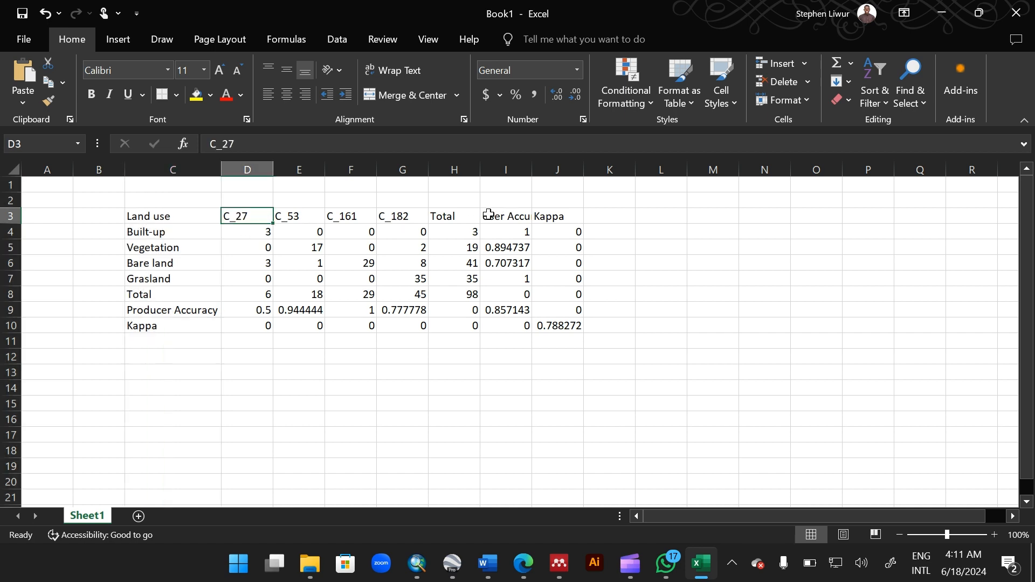
click(305, 310)
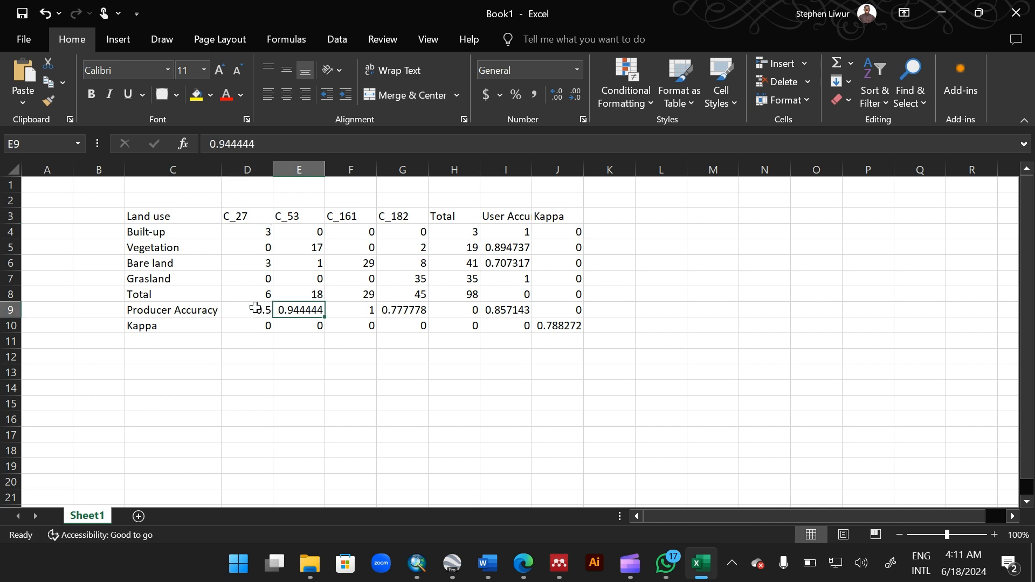
drag(256, 308, 495, 298)
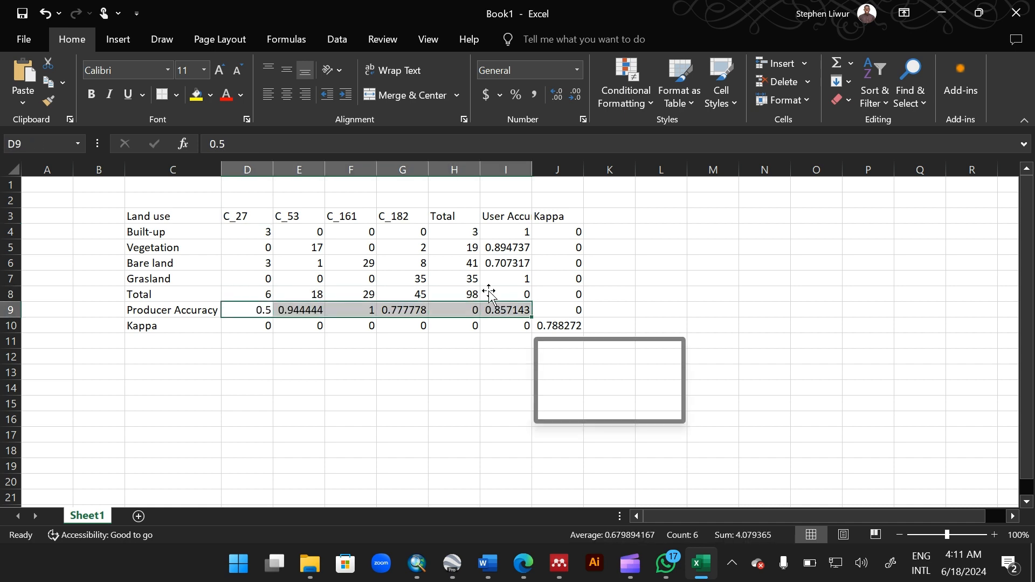
click(576, 95)
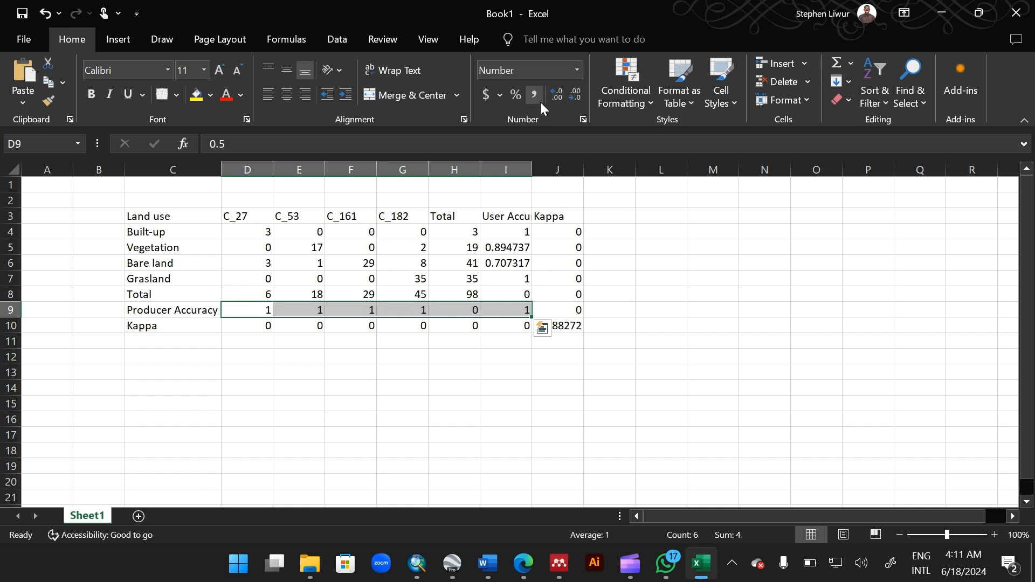
Step: Increase the Producer Accuracy values to two decimal places
click(556, 96)
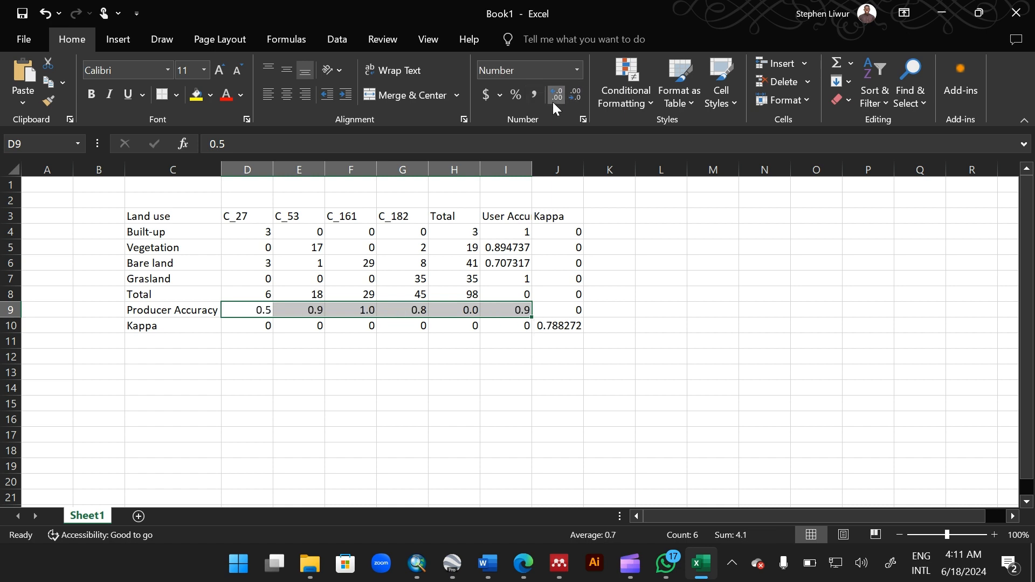
click(553, 102)
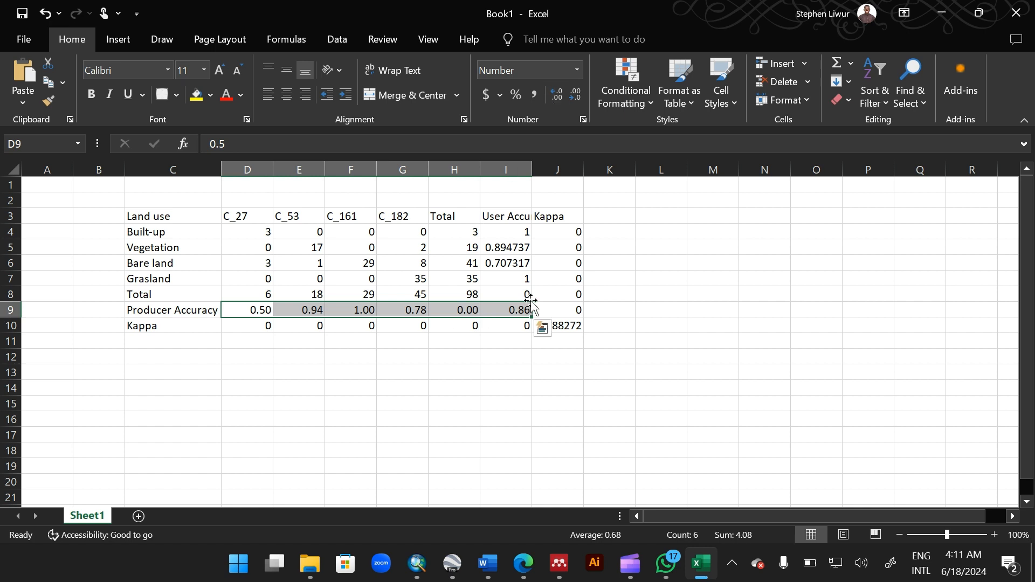
Step: Select the User Accuracy and Kappa columns from row 4 to row 10 and format them to two decimal places
click(503, 231)
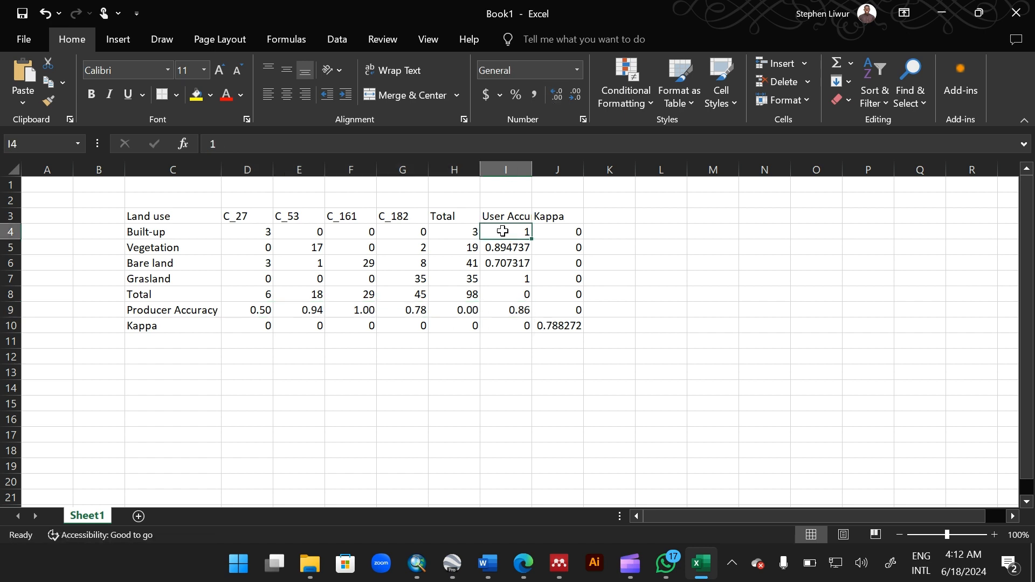
drag(507, 236, 575, 326)
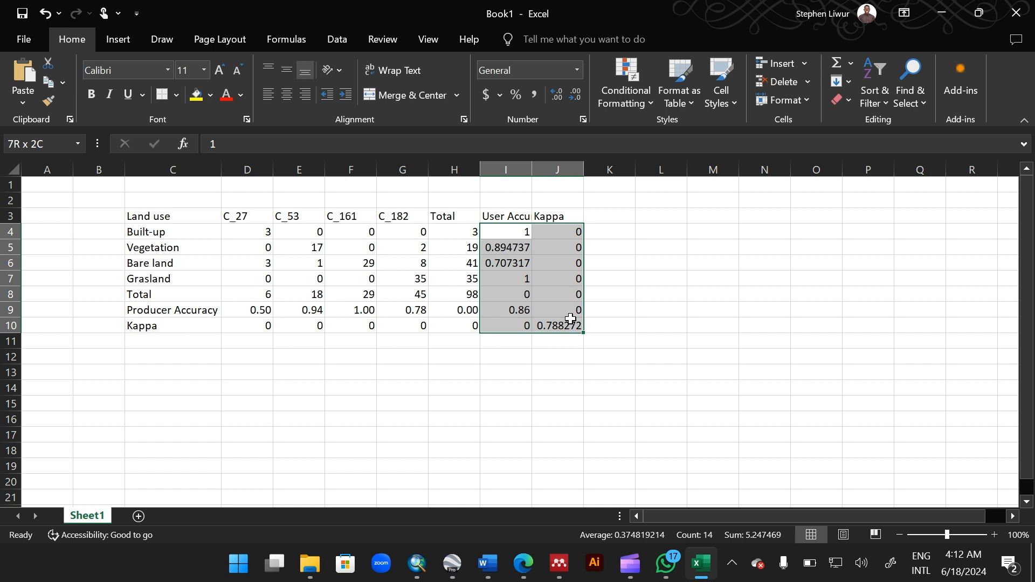
click(575, 96)
click(561, 96)
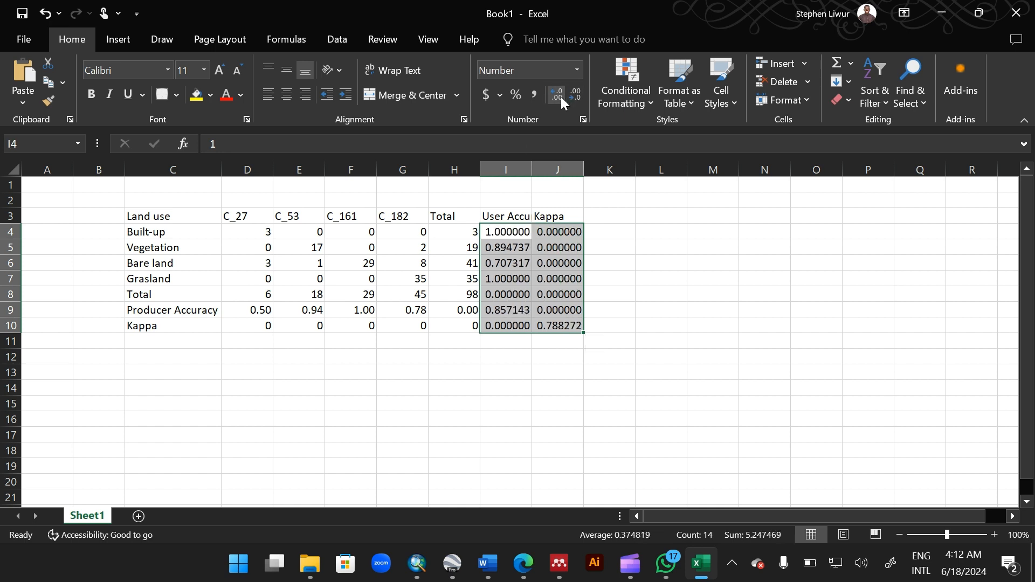
click(578, 98)
click(578, 98)
click(577, 98)
click(578, 98)
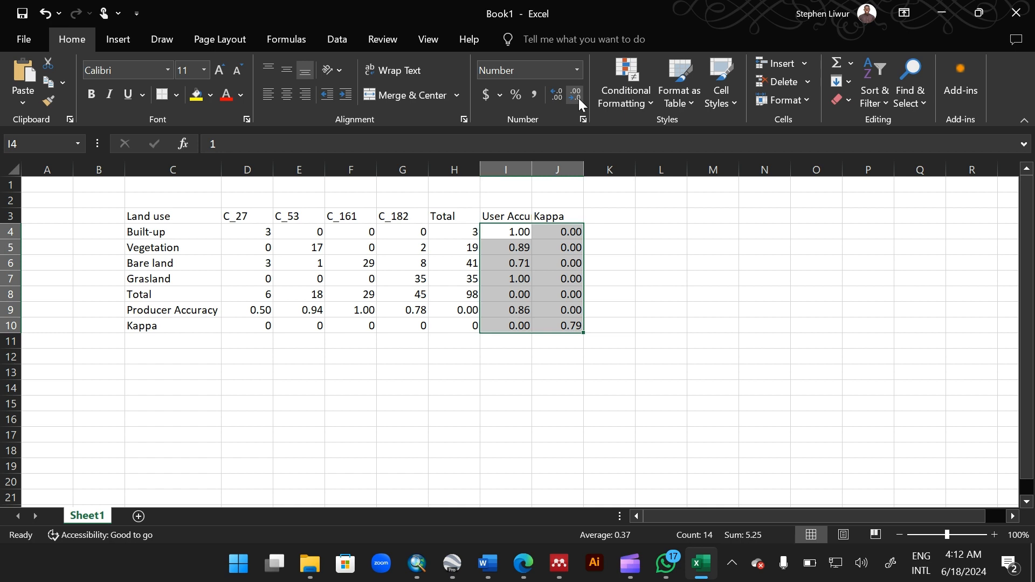
Step: Enter the label Overall Accuracy in cell G13 below the matrix
click(597, 277)
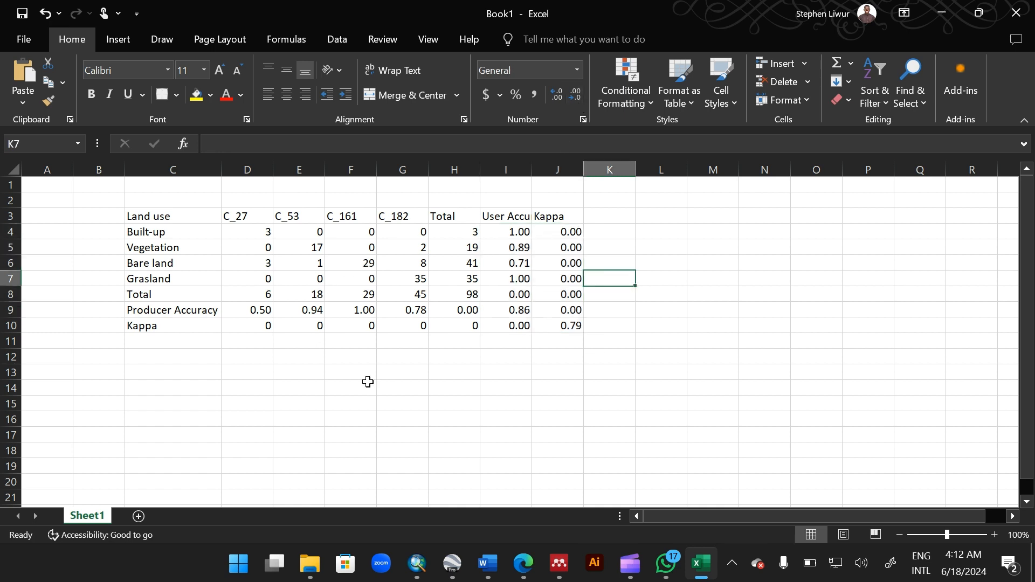
click(399, 374)
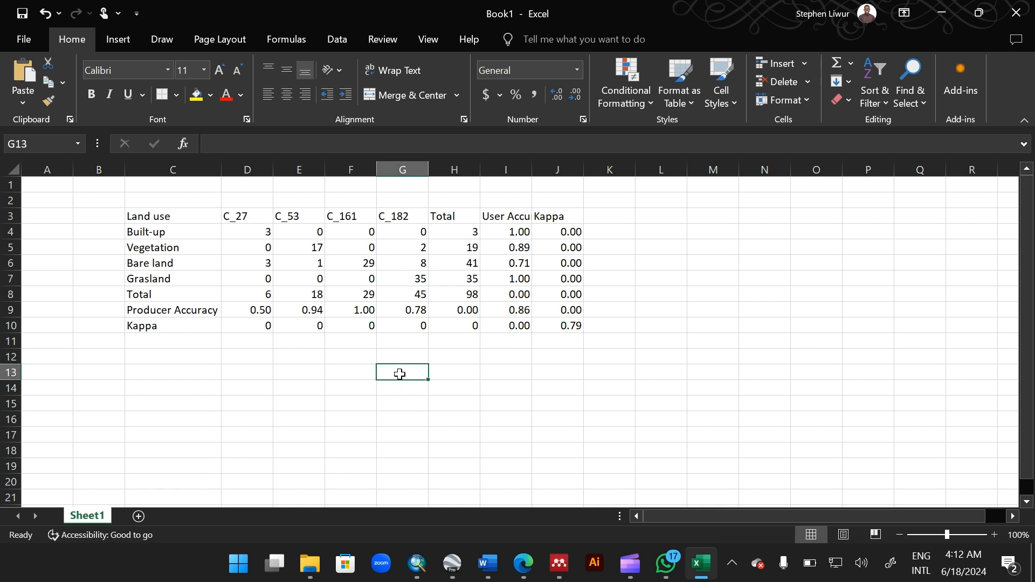
text(Overall )
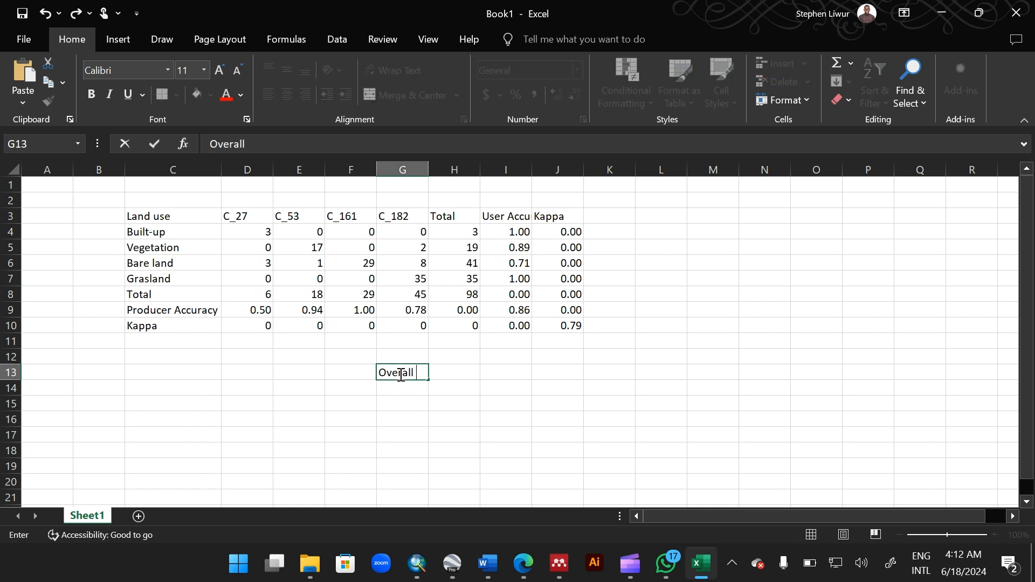
text(Accuracy)
key(Tab)
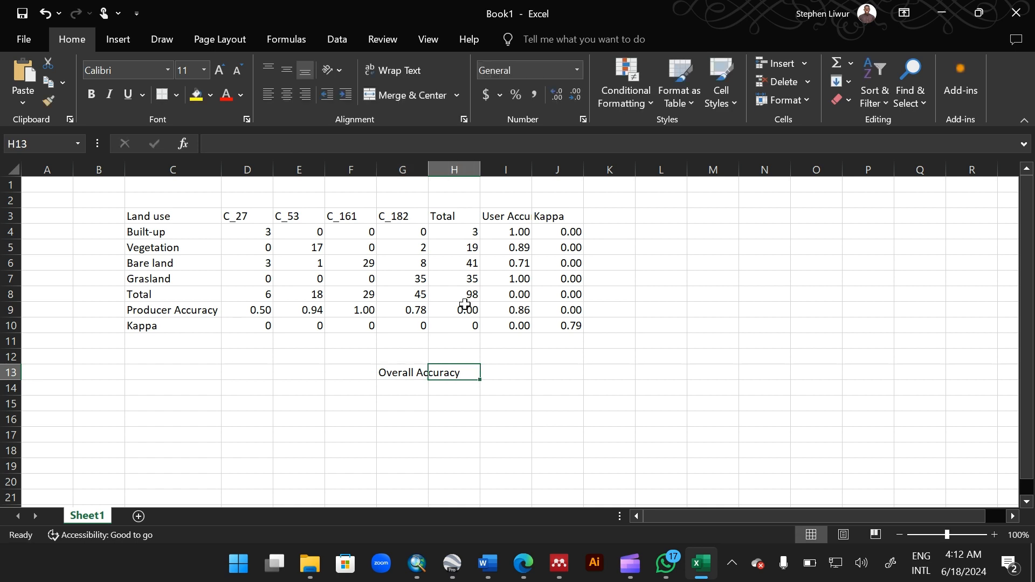
Step: Compute the overall accuracy beside the label with the formula =SUM(D4,E5,F6,G7)/H8
click(492, 370)
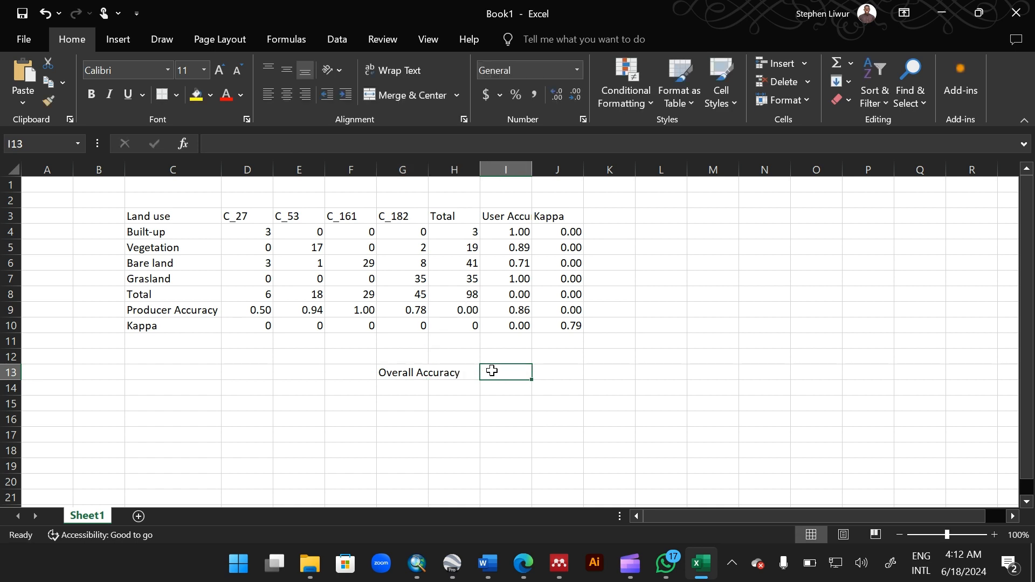
text(=)
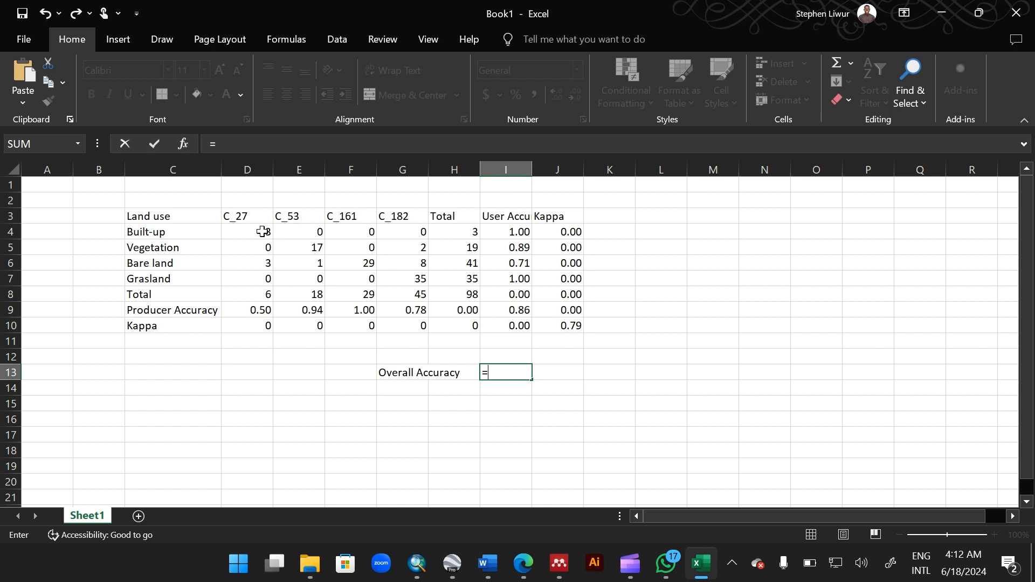
text(sum)
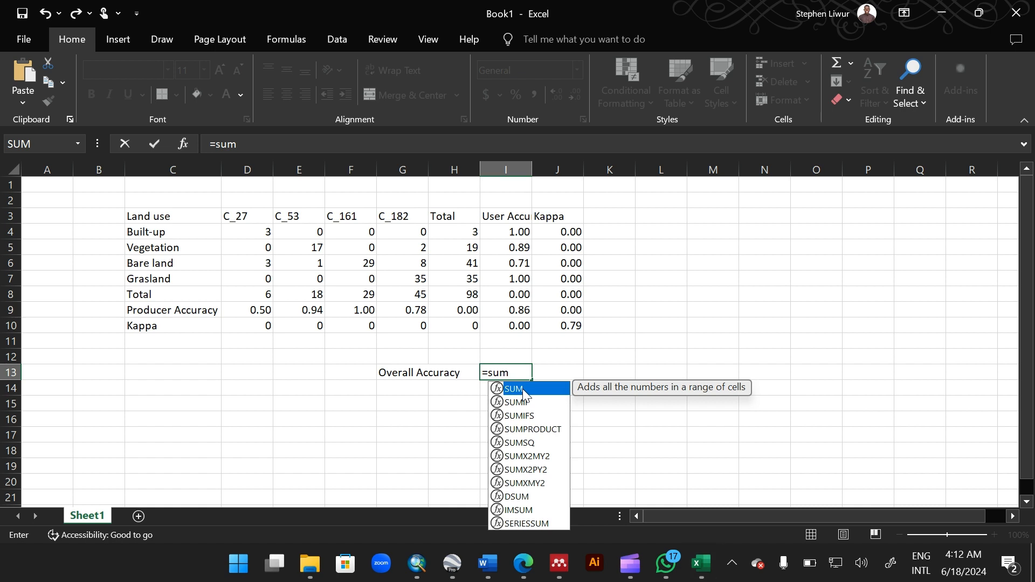
double_click(523, 389)
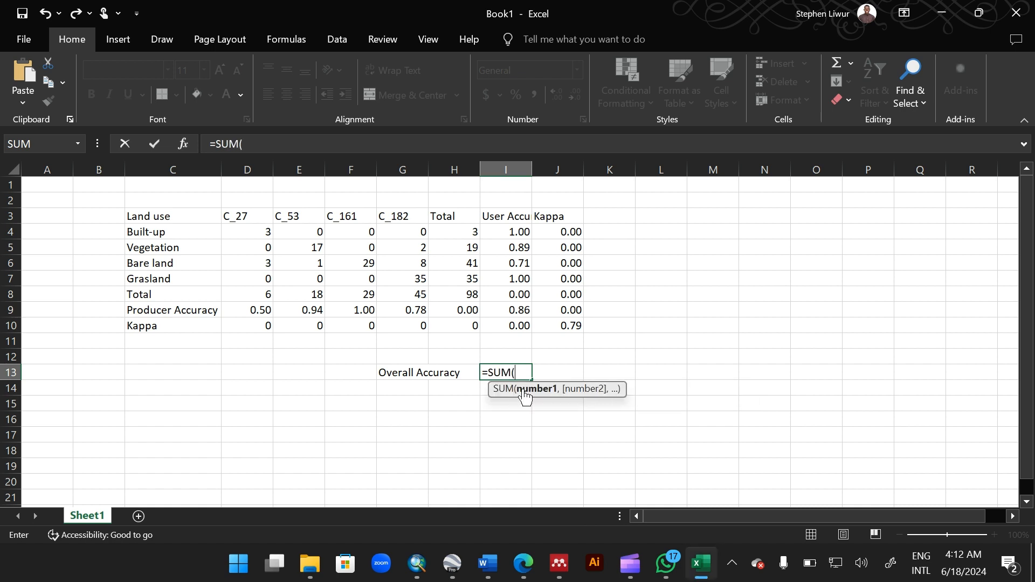
click(254, 231)
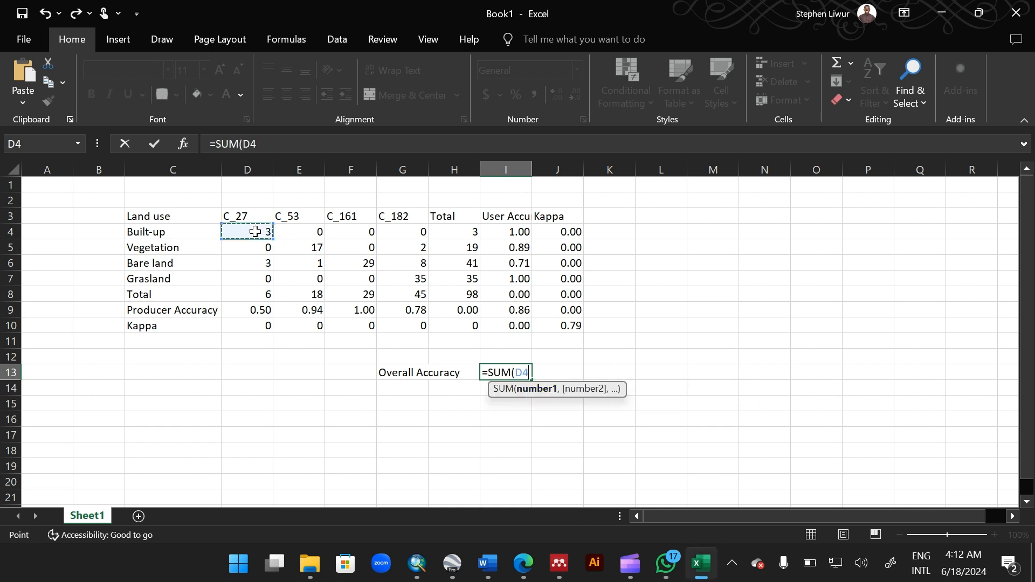
text(,)
click(308, 247)
text(,)
click(358, 264)
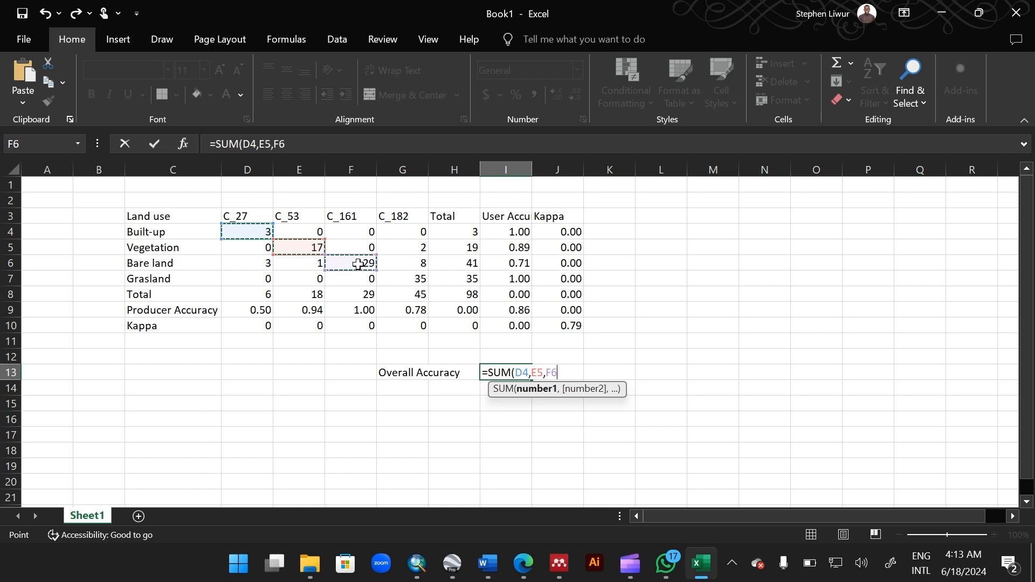
text(,)
click(419, 277)
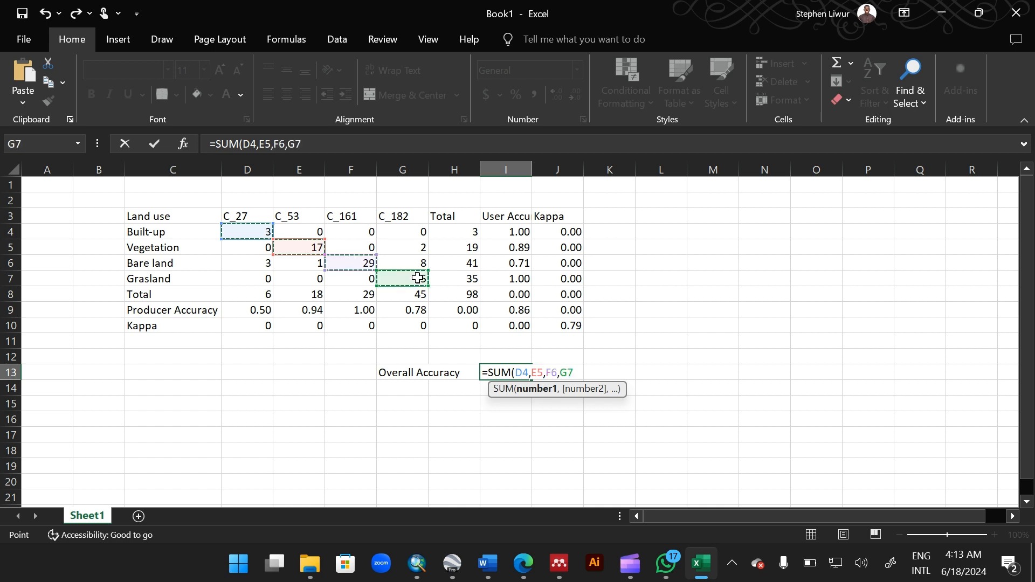
text())
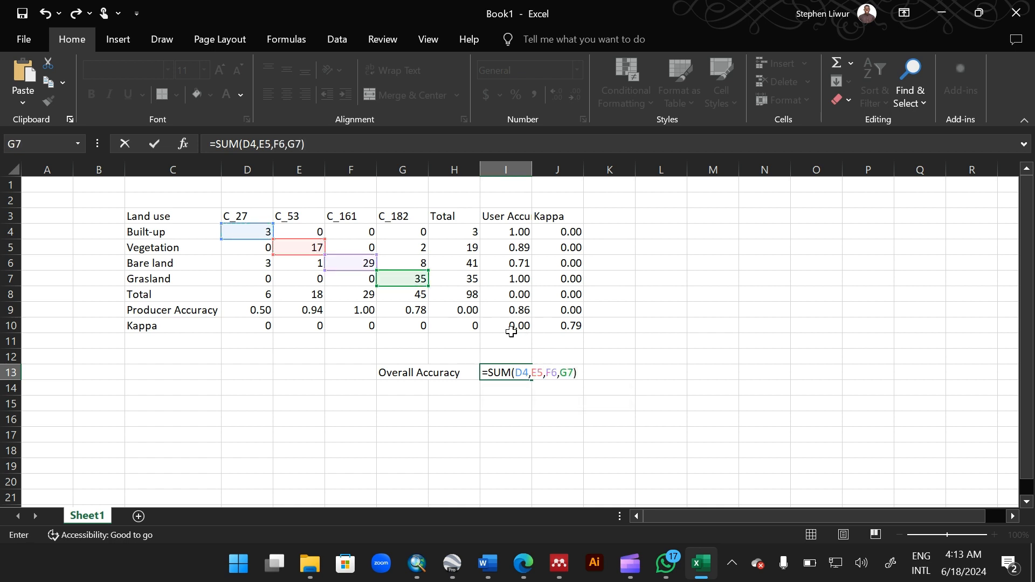
text(/)
click(470, 295)
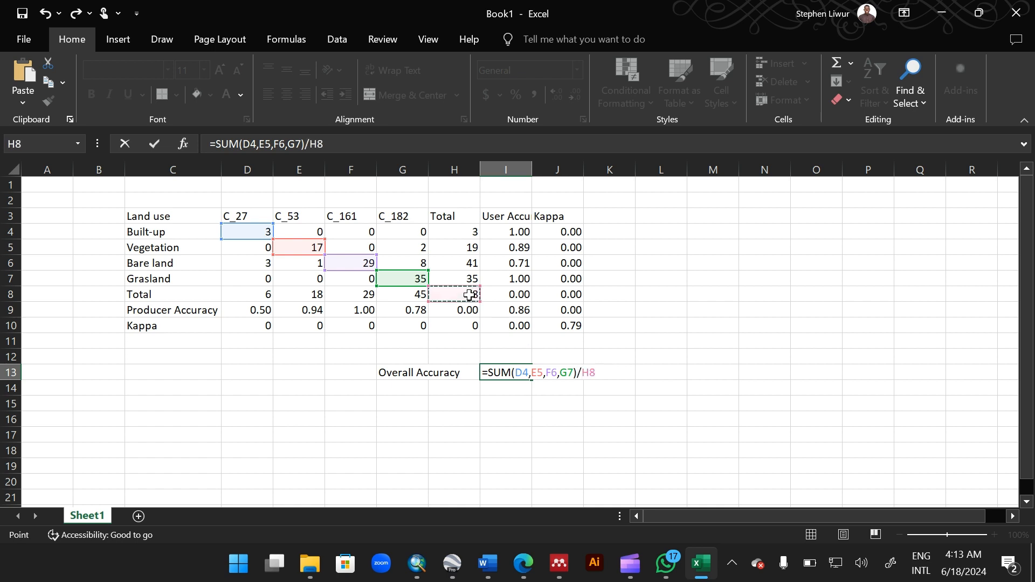
key(Return)
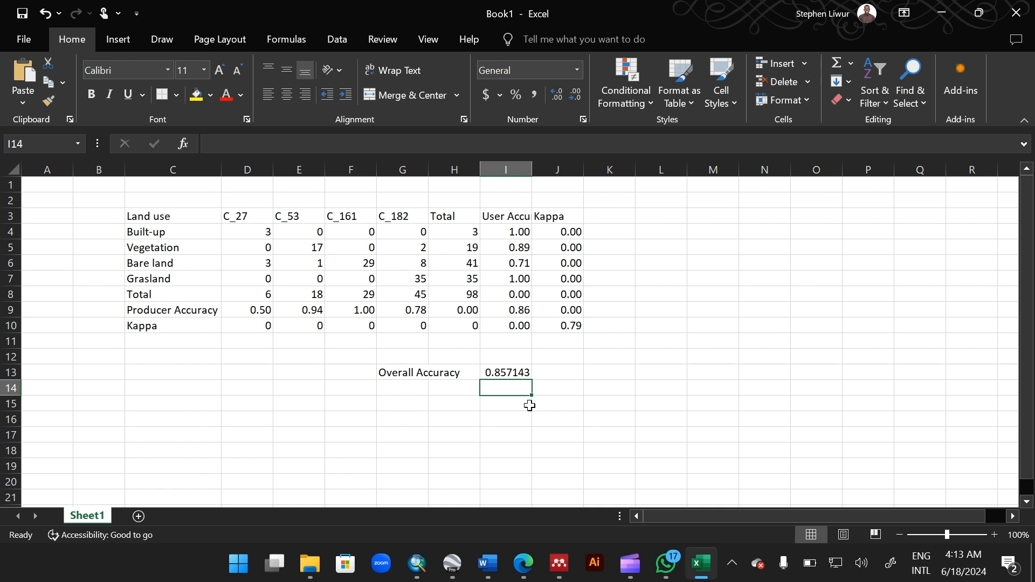
Step: Reduce the overall accuracy result to two decimal places
click(499, 374)
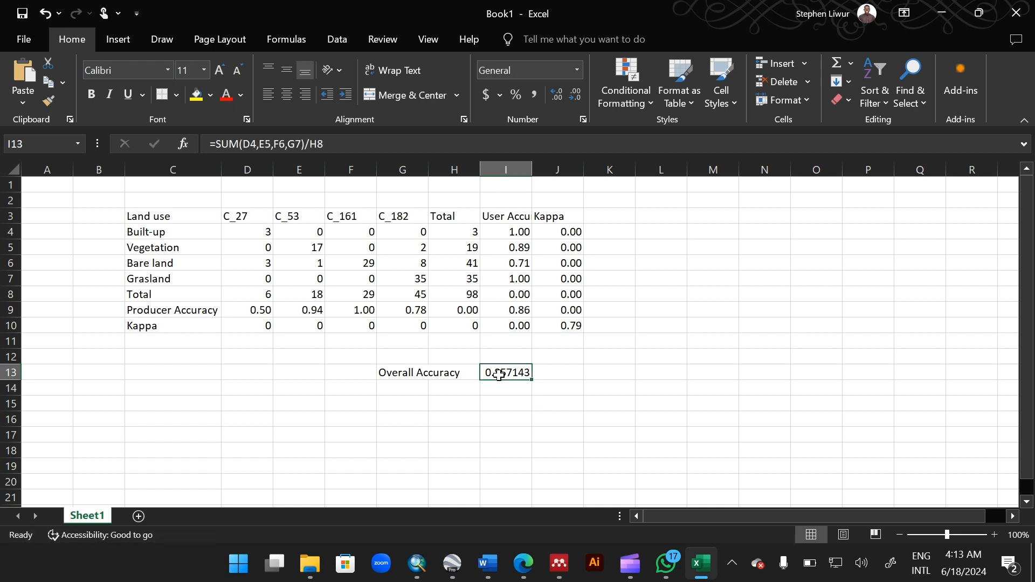
click(580, 99)
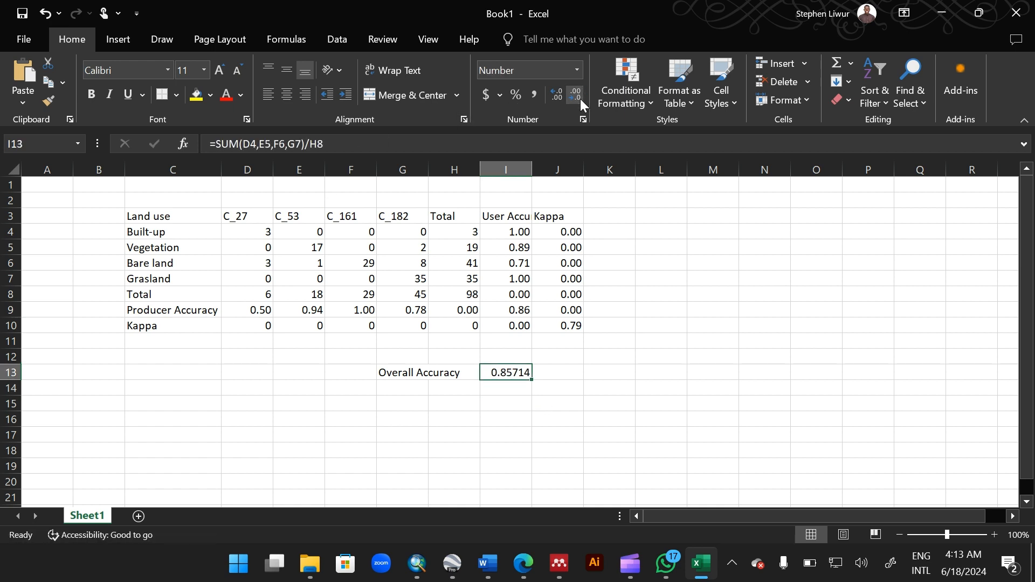
click(580, 99)
click(580, 99)
click(580, 98)
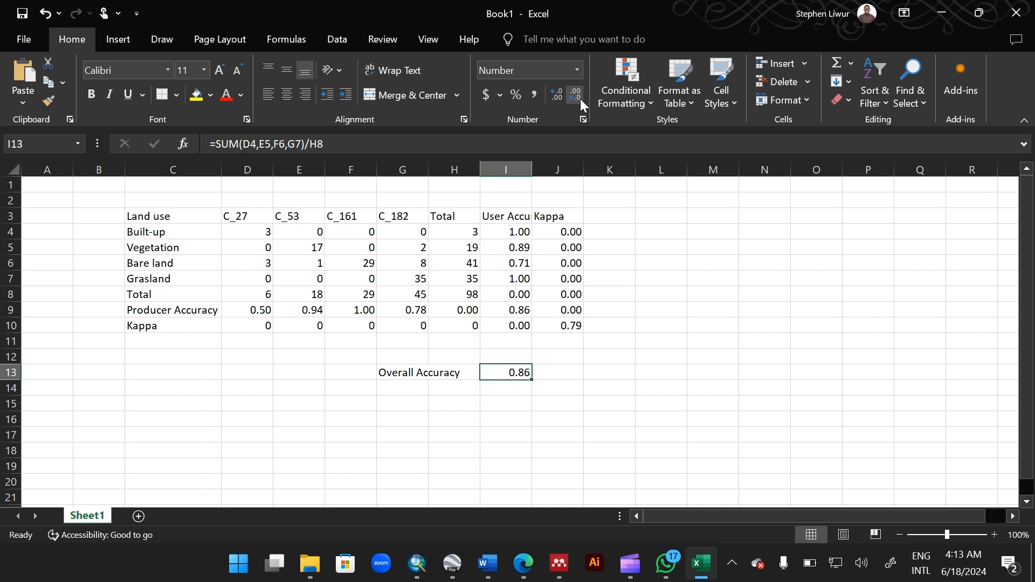
Step: Switch back to ArcMap and view the Confusion_matrix table
click(573, 326)
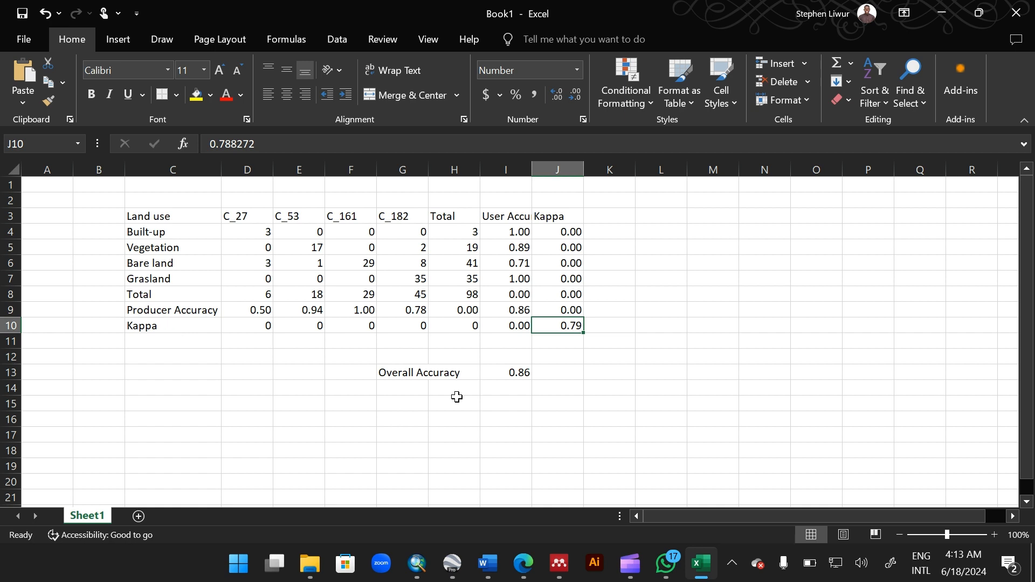
click(418, 564)
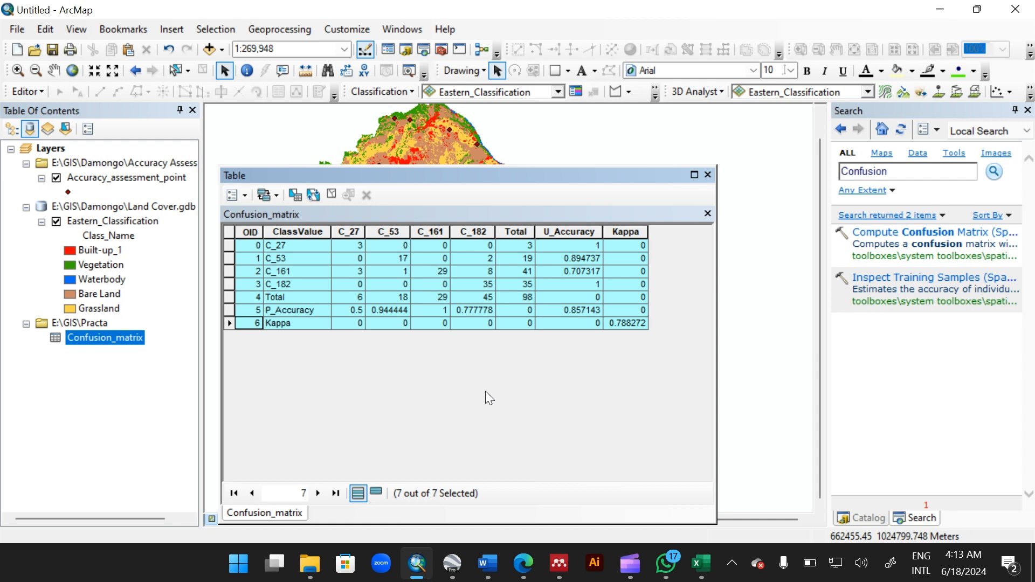
click(367, 359)
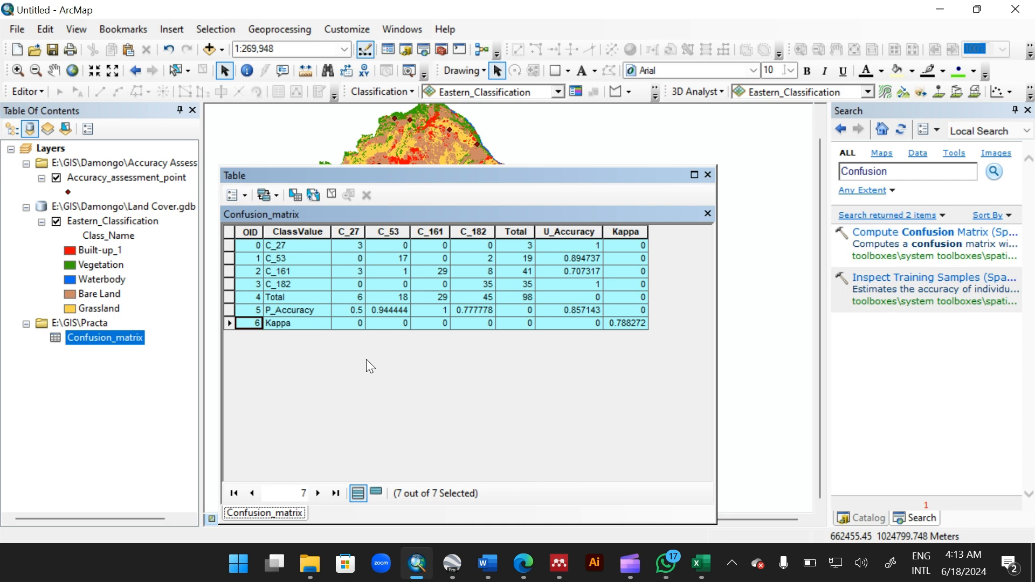